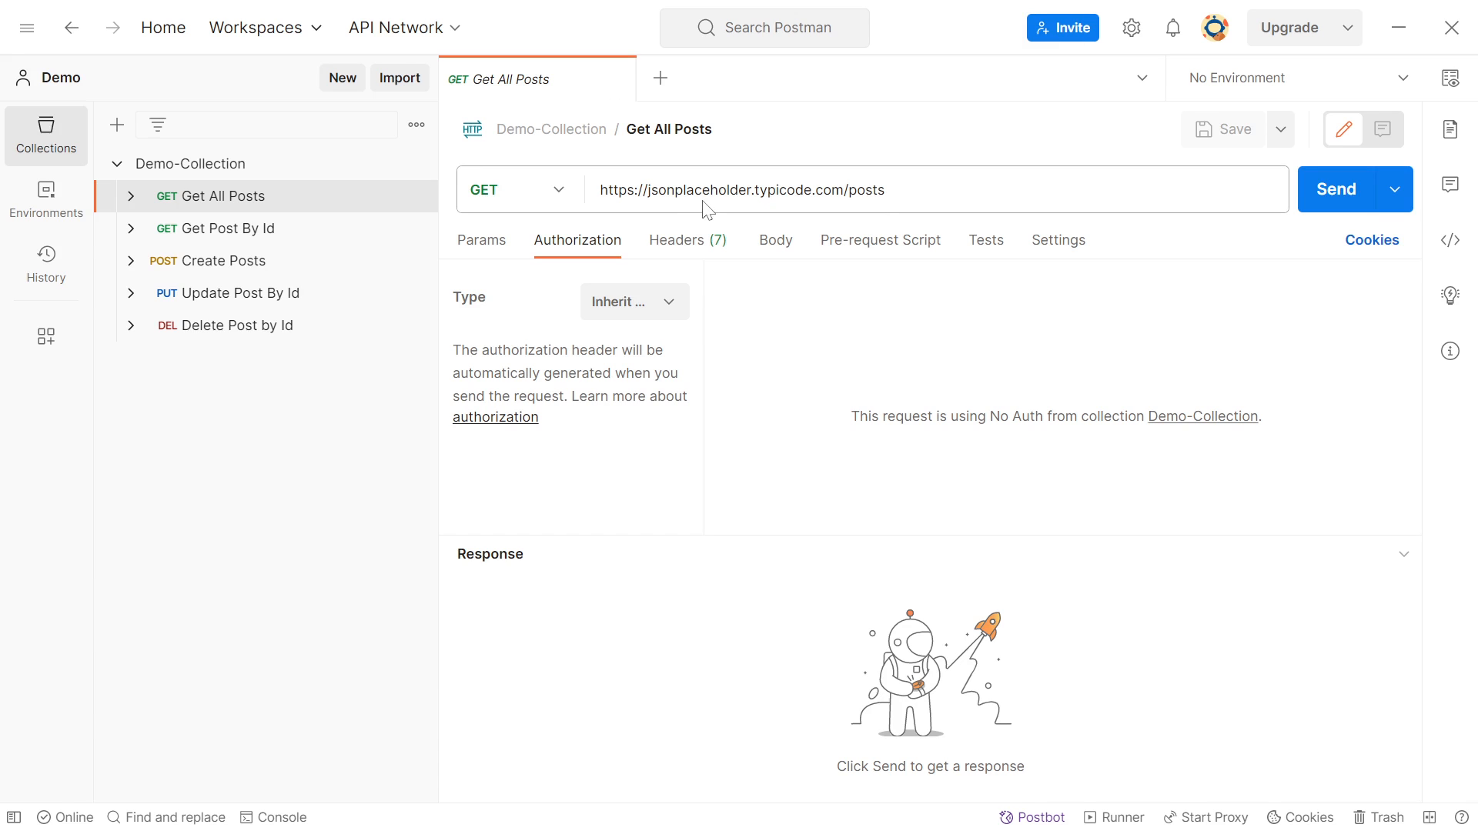
Review the Get Post By Id, Create Posts, Update Post By Id and Delete Post by Id requests in Demo-Collection
left_click(259, 229)
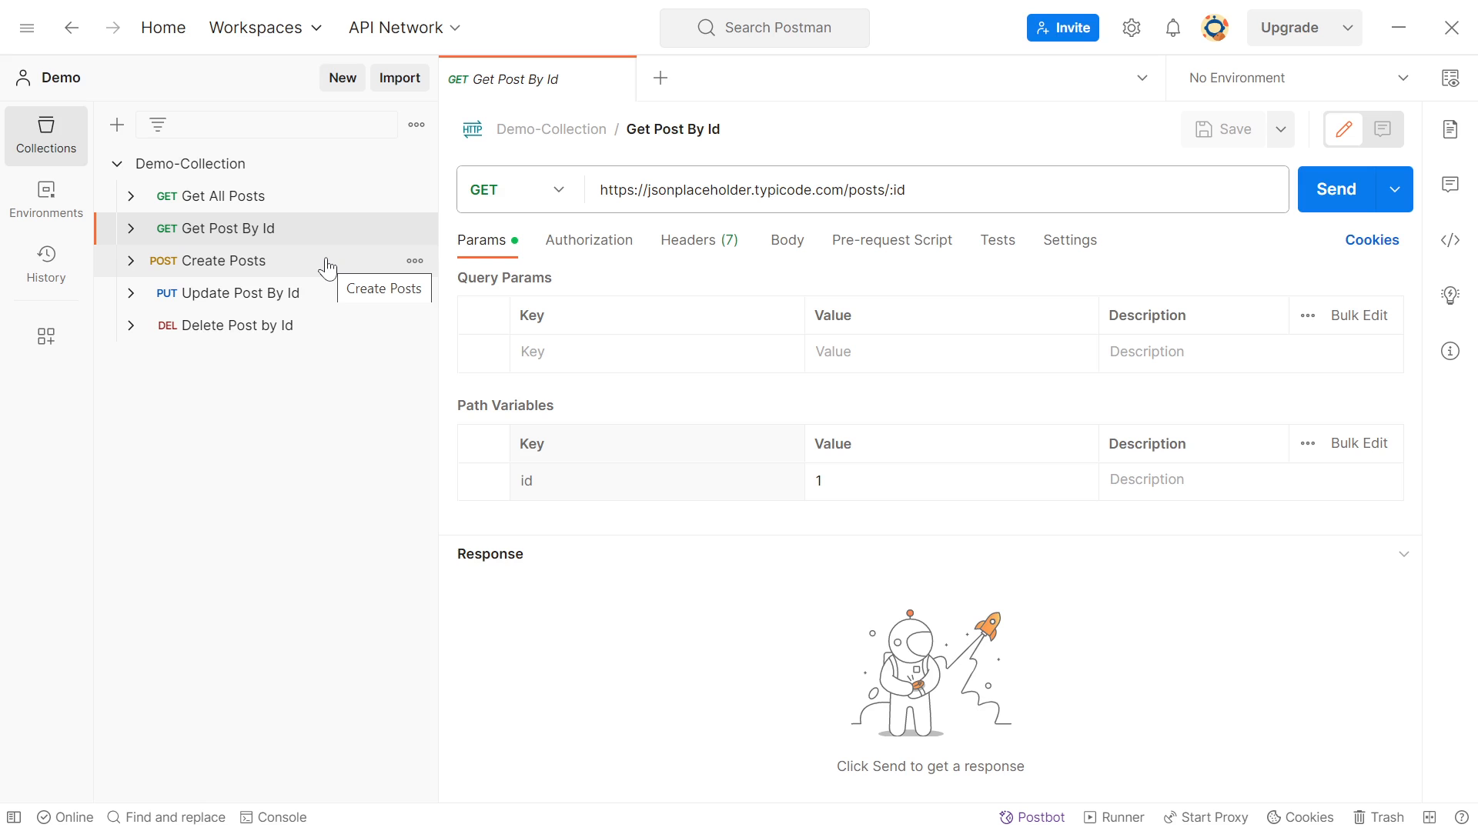
left_click(248, 260)
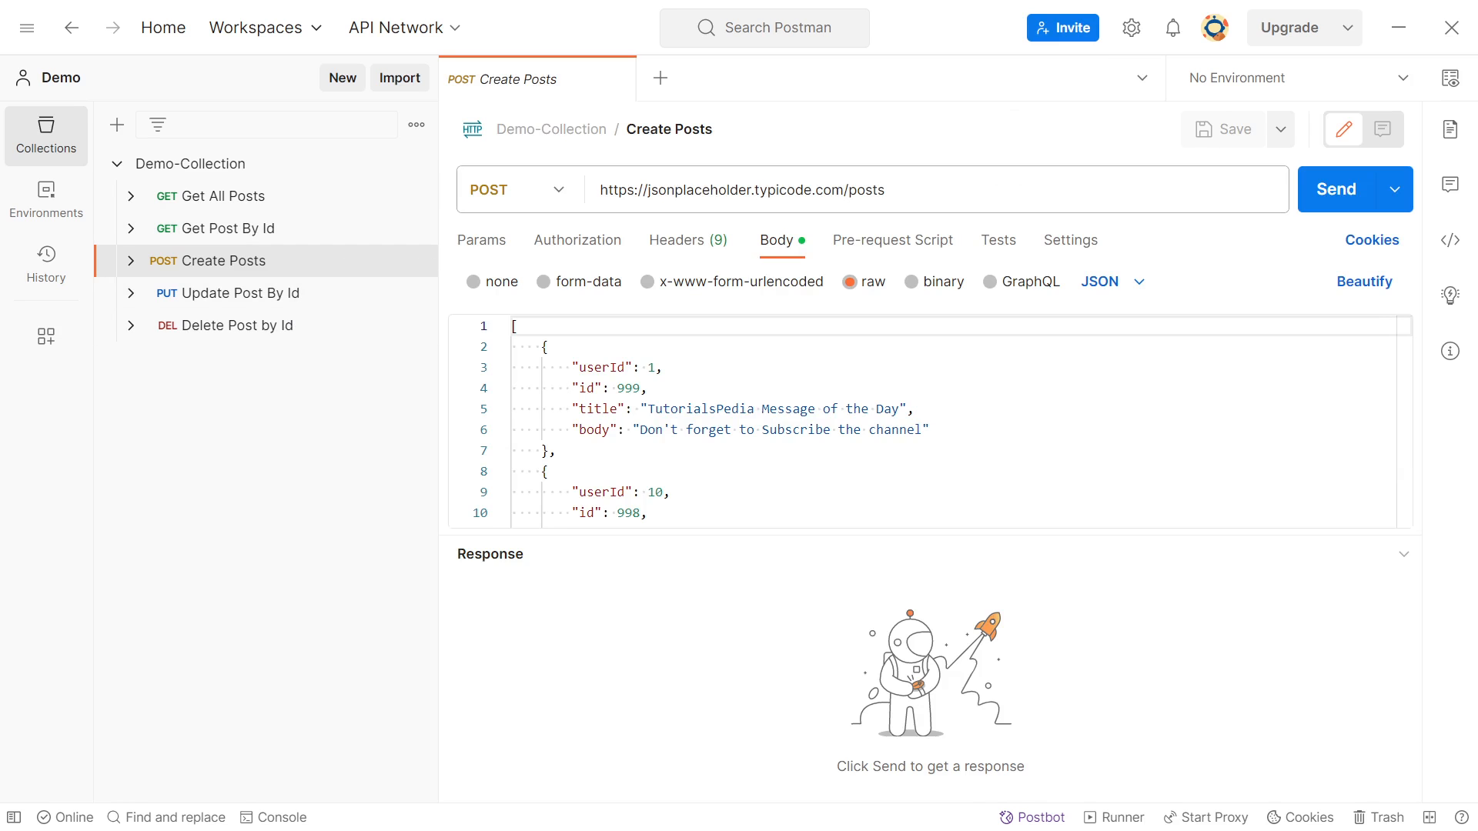
left_click(254, 299)
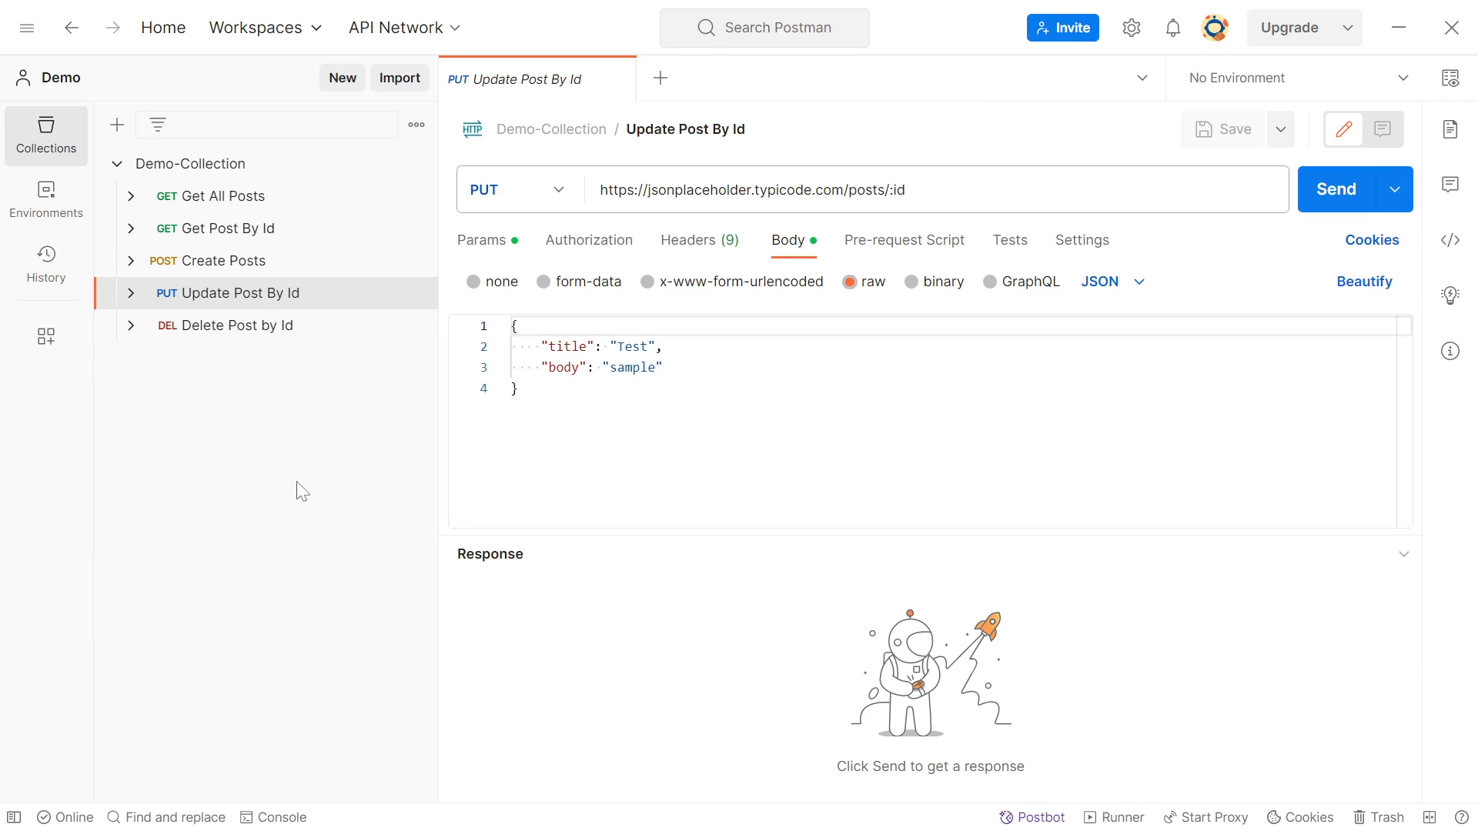
left_click(277, 333)
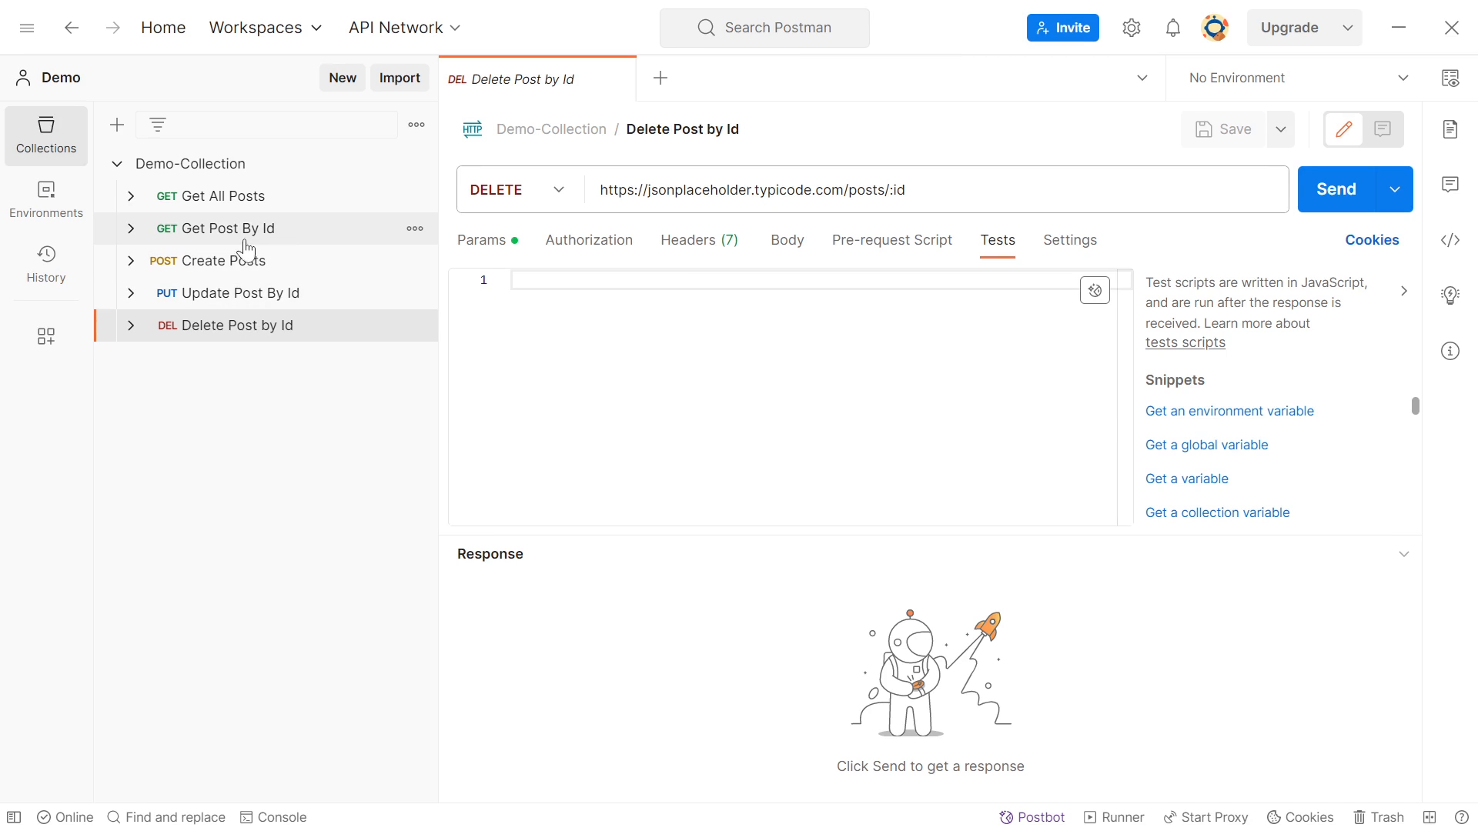
Inspect Demo-Collection's overview and its collection-level test scripts
left_click(212, 166)
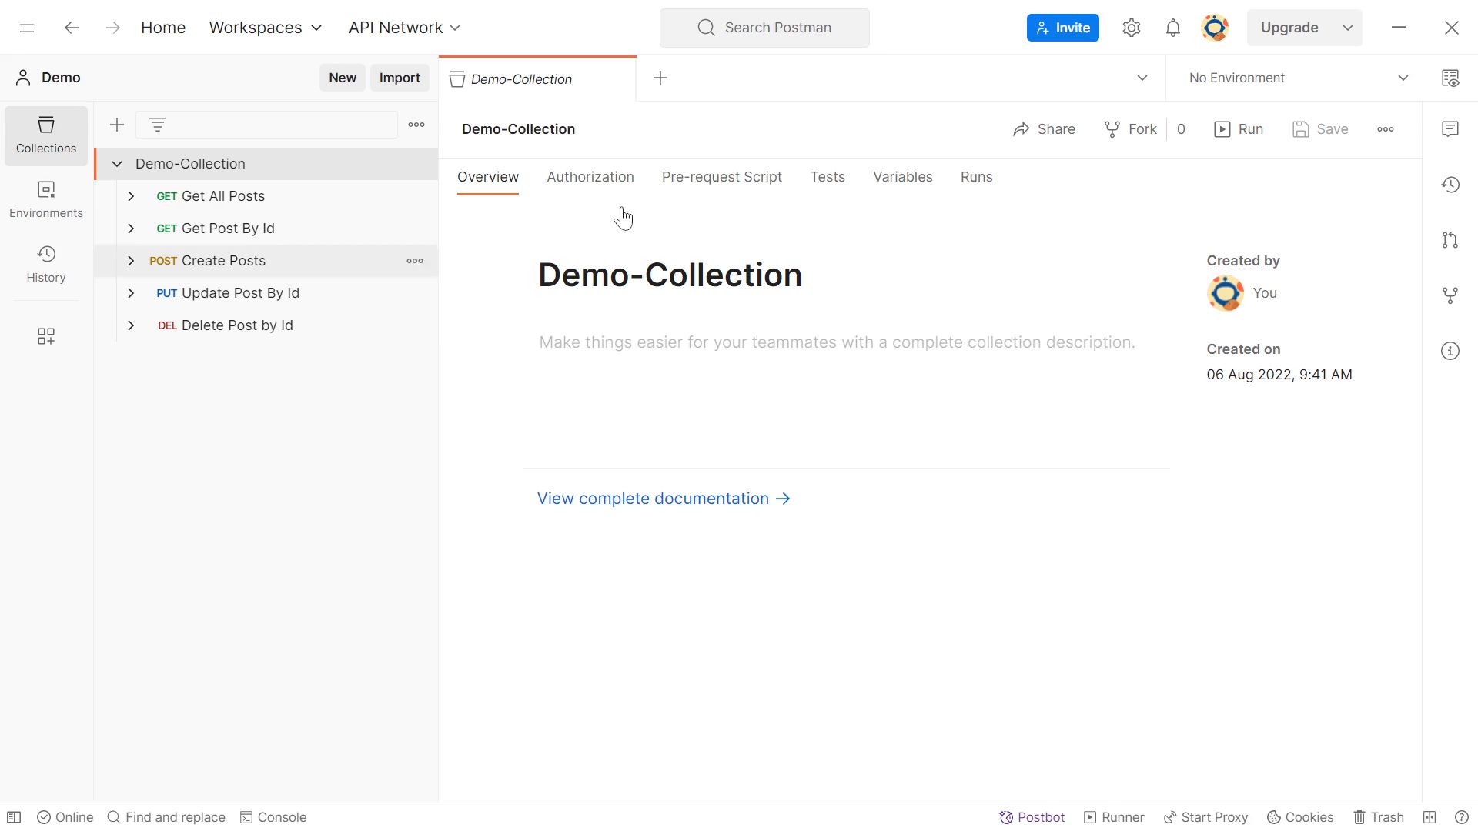
left_click(831, 185)
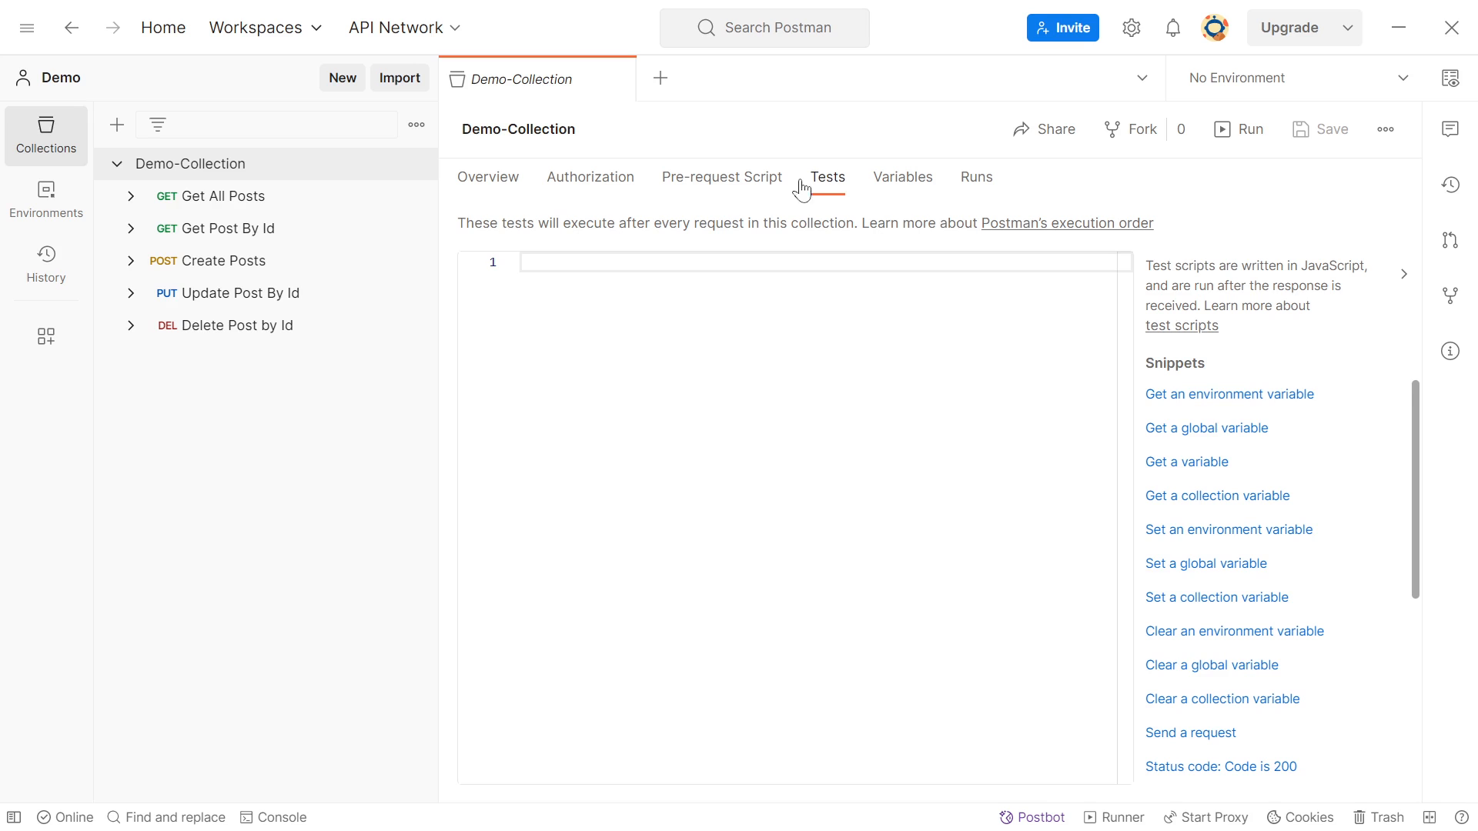
left_click(251, 164)
left_click(485, 180)
left_click(246, 175)
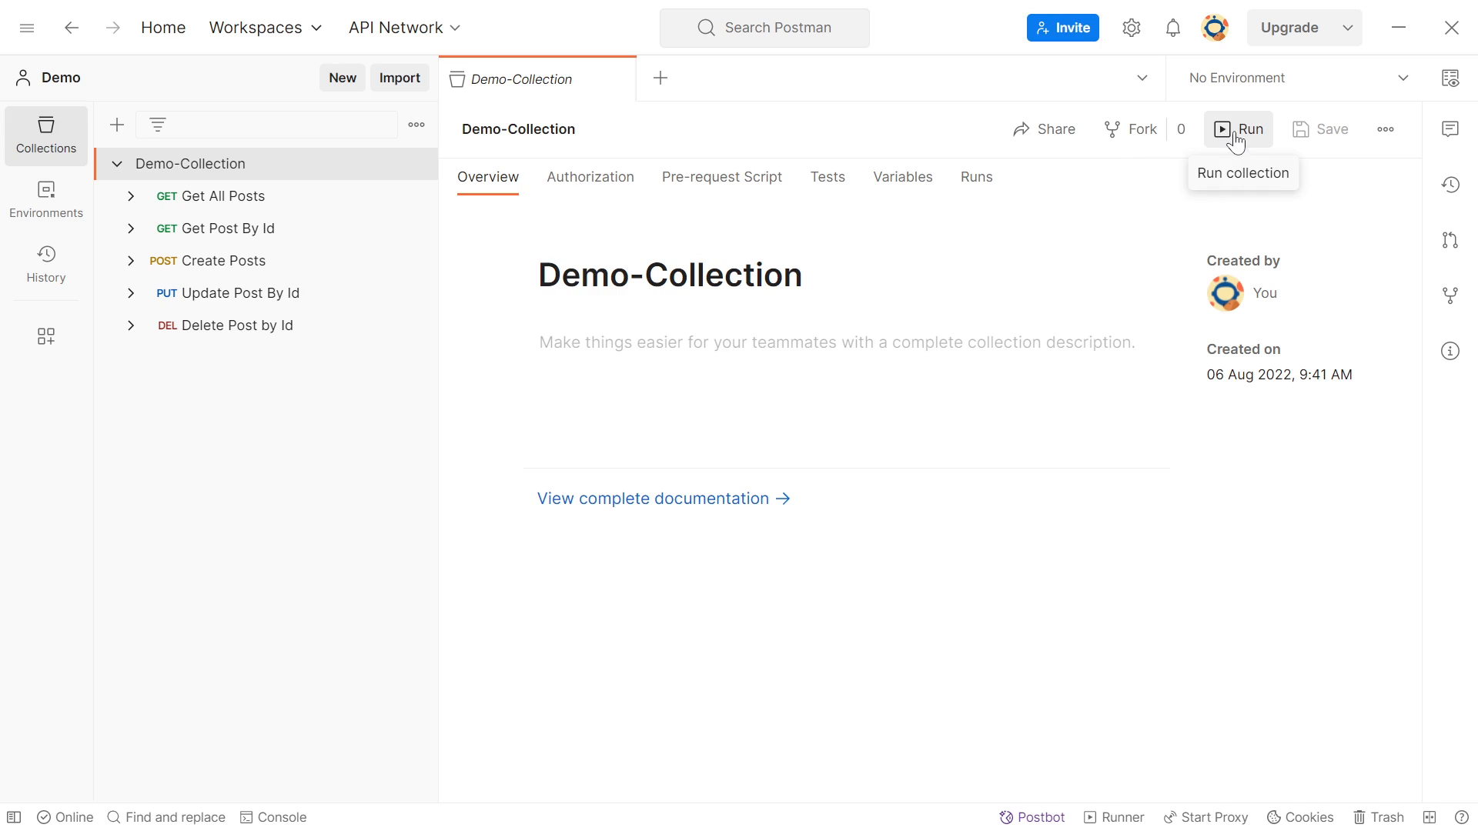
Open the run configuration for Demo-Collection
left_click(418, 172)
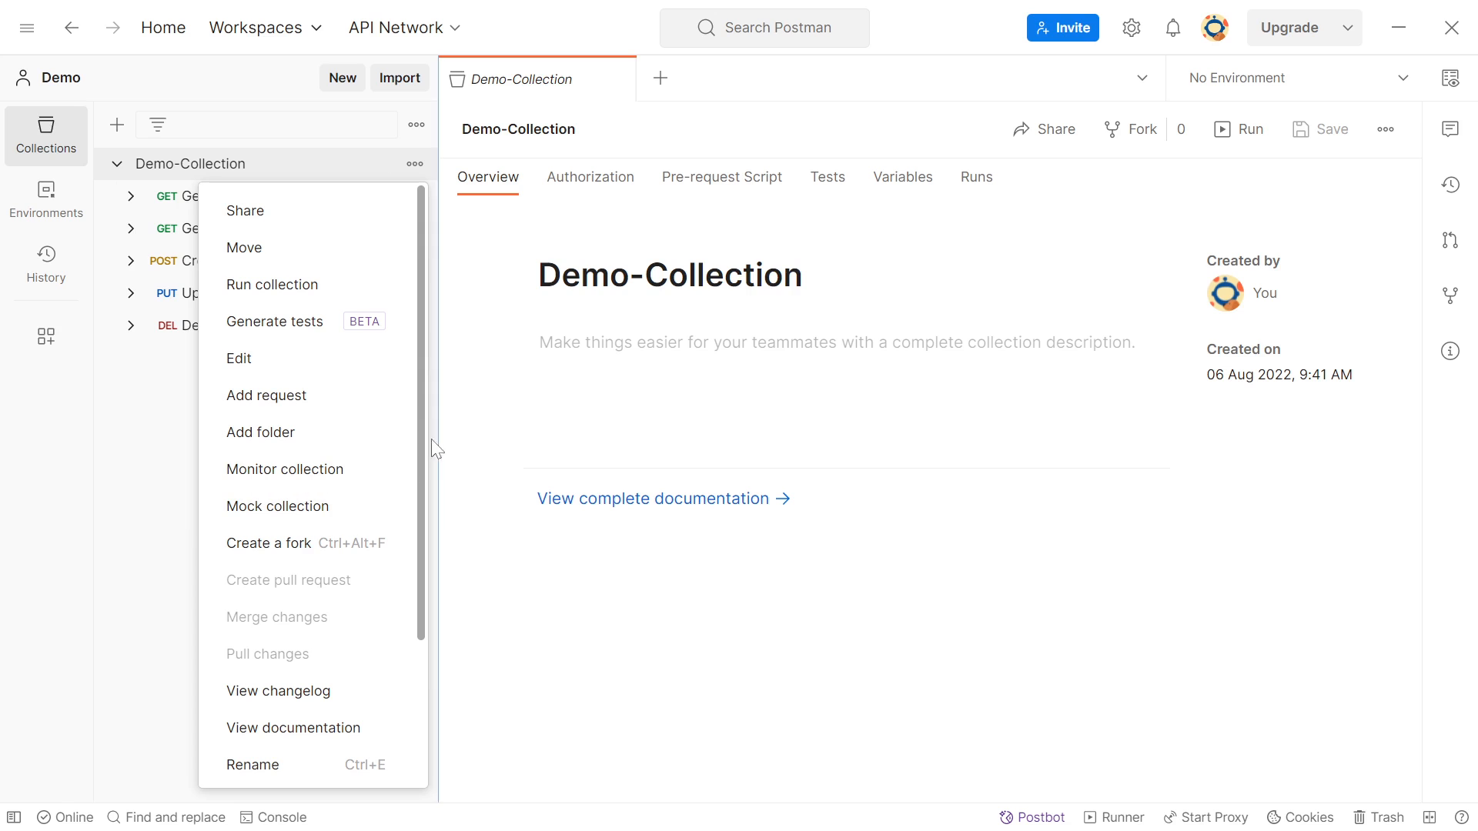
left_click_drag(423, 437, 422, 390)
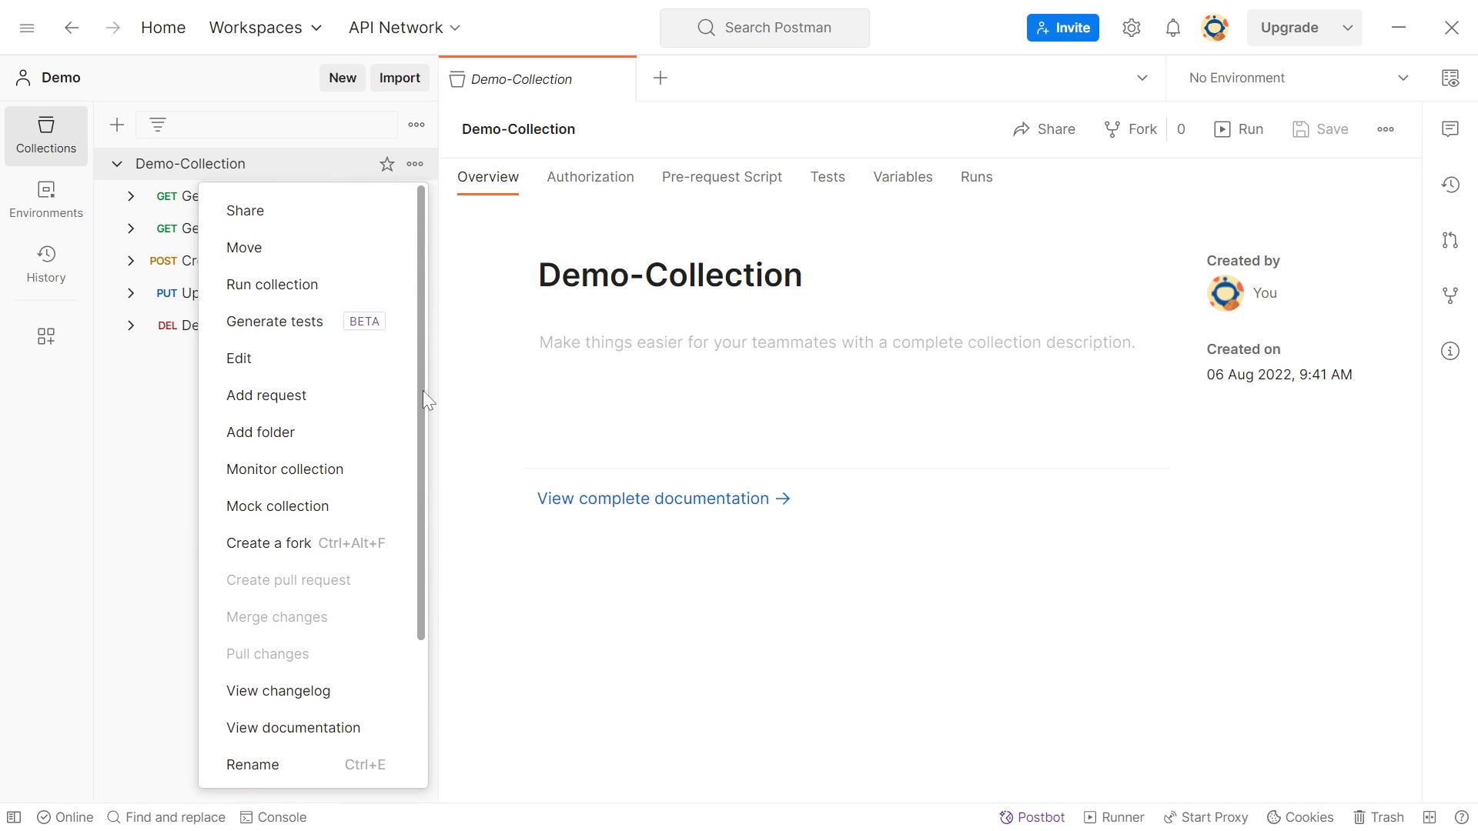
left_click(297, 286)
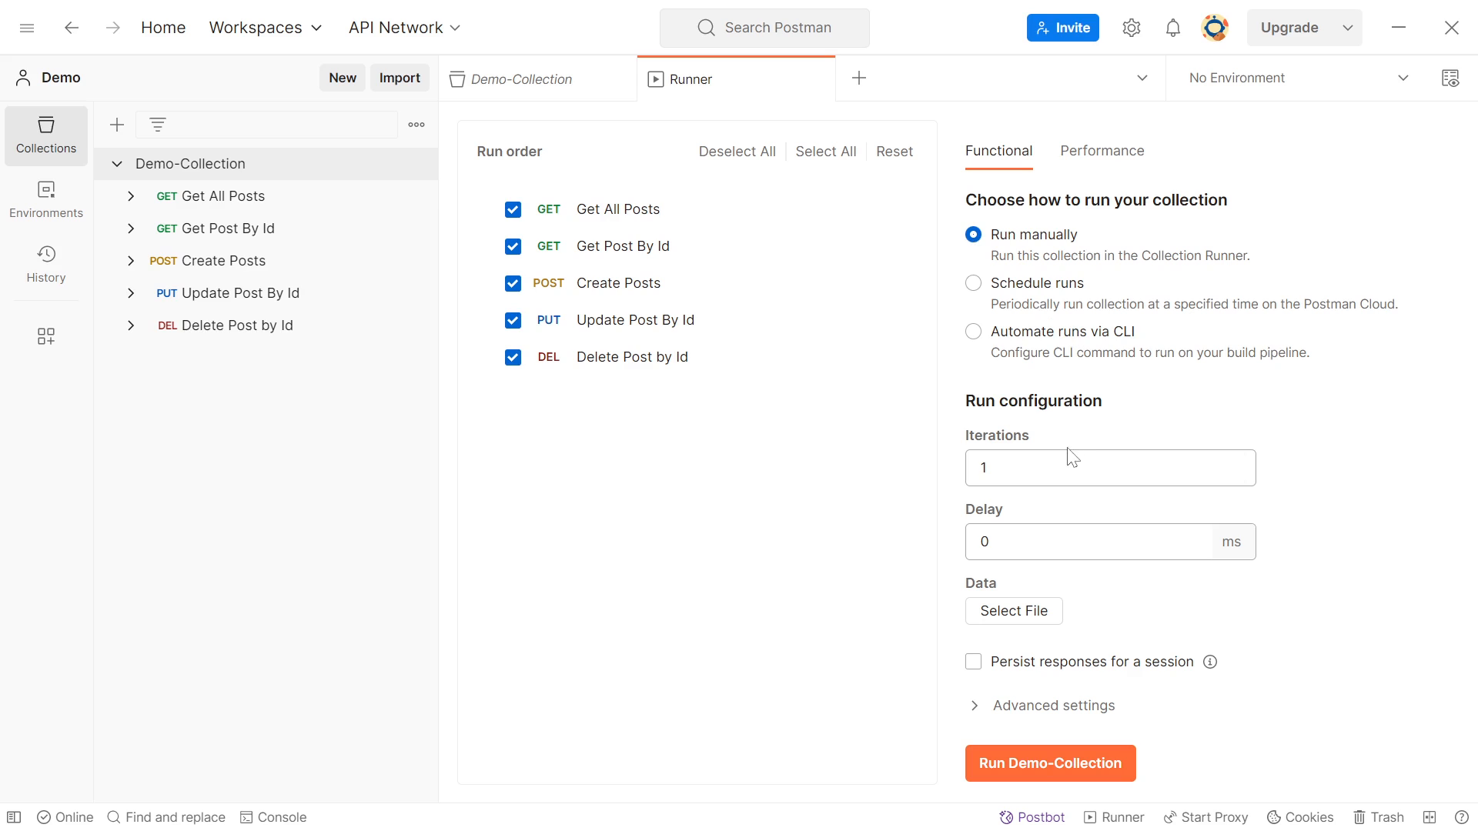
Configure the collection run with 2 iterations and a delay of 1000 ms
left_click(1069, 467)
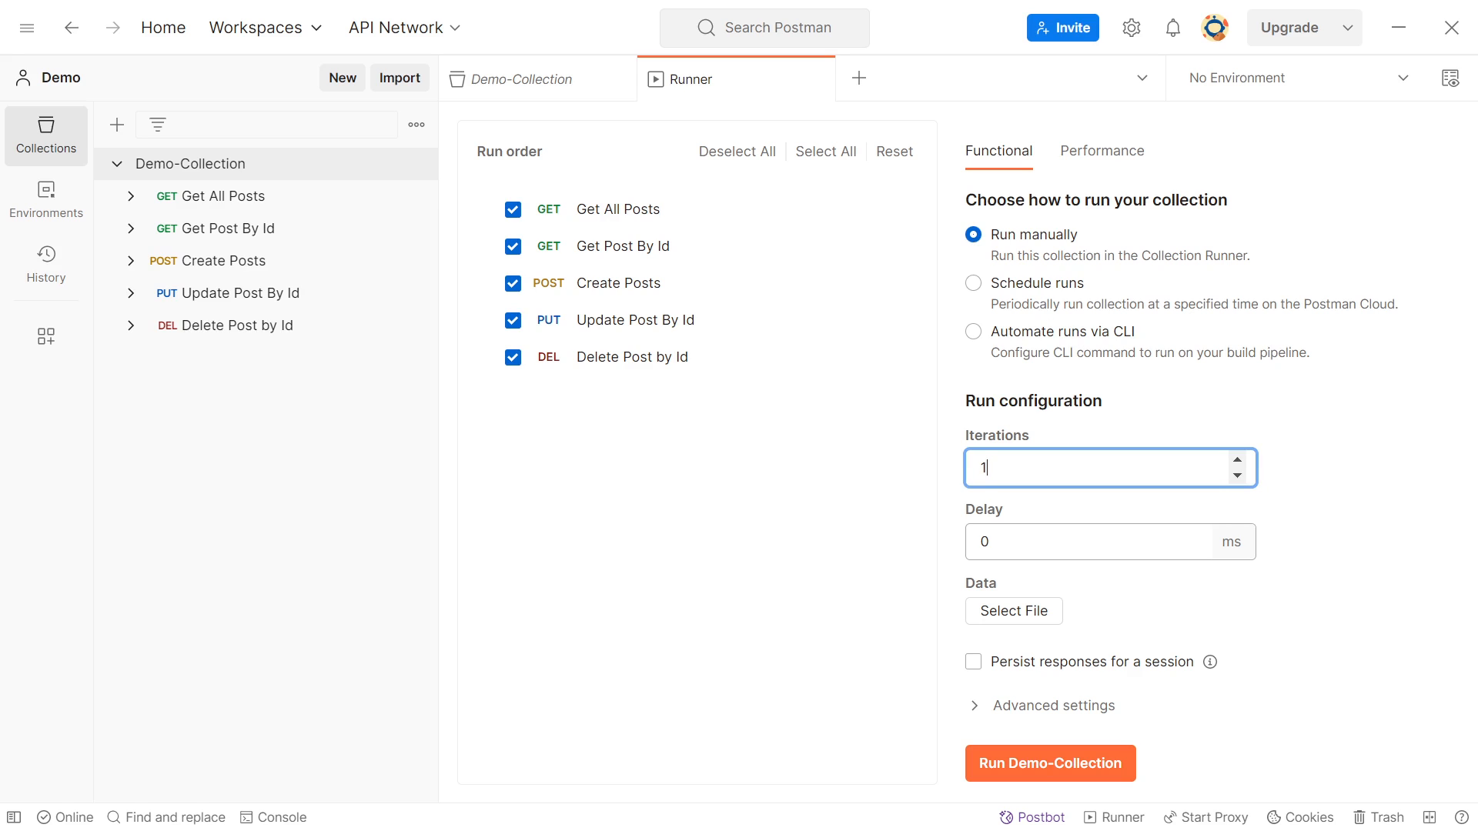
left_click_drag(1069, 468, 960, 463)
type("2")
key("Tab")
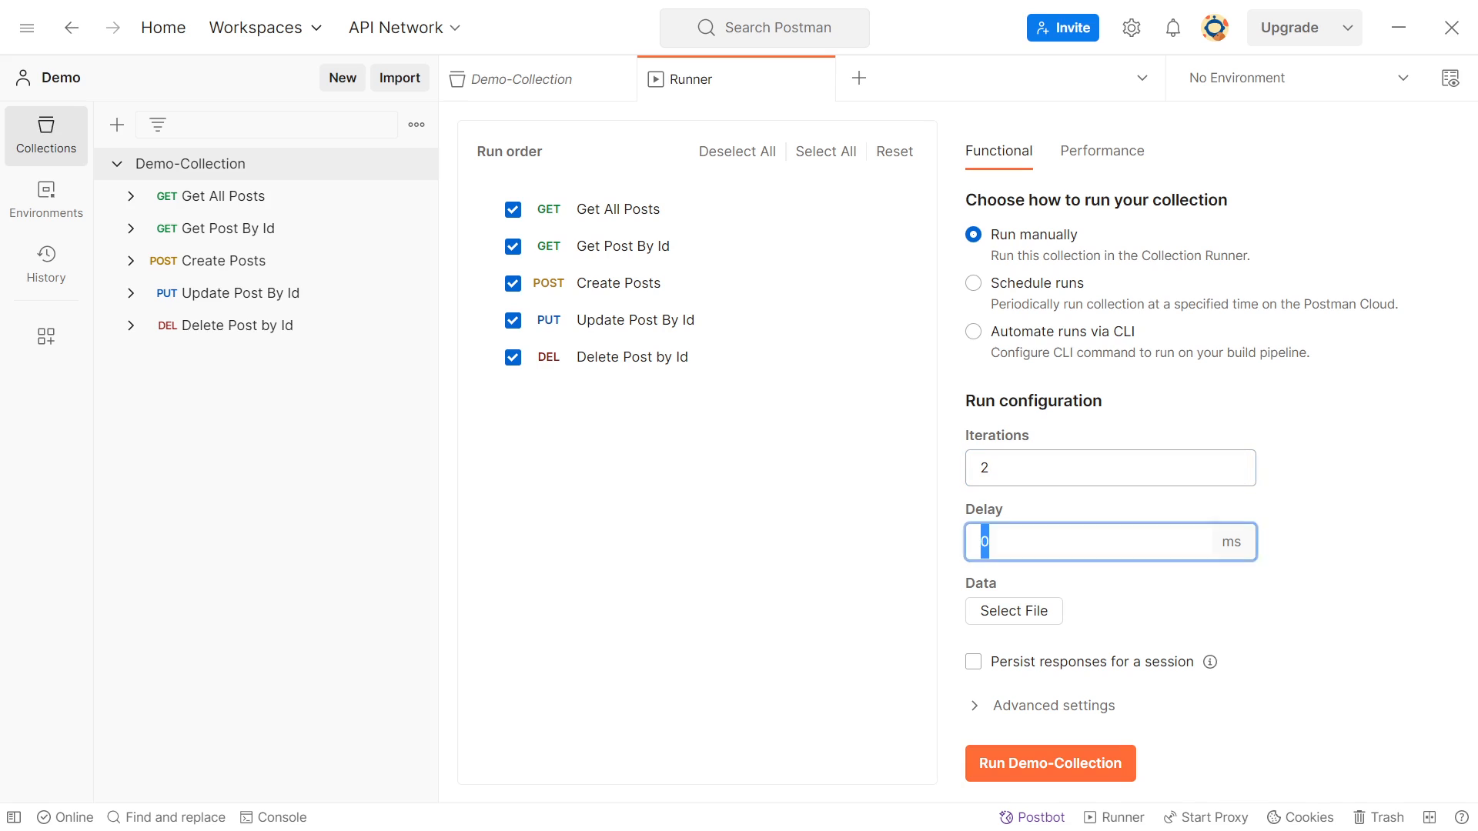
type("1000")
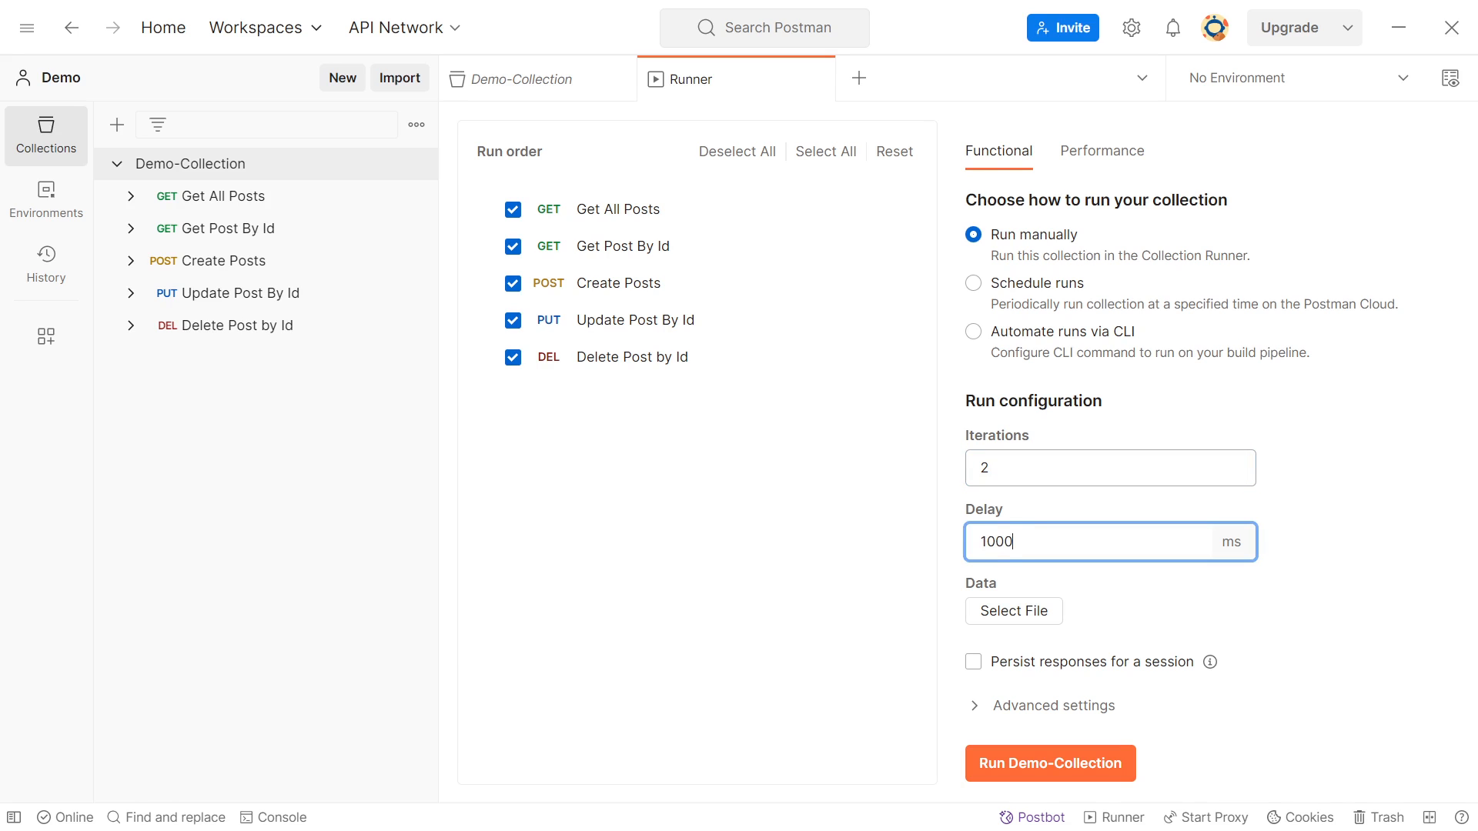
left_click(1297, 602)
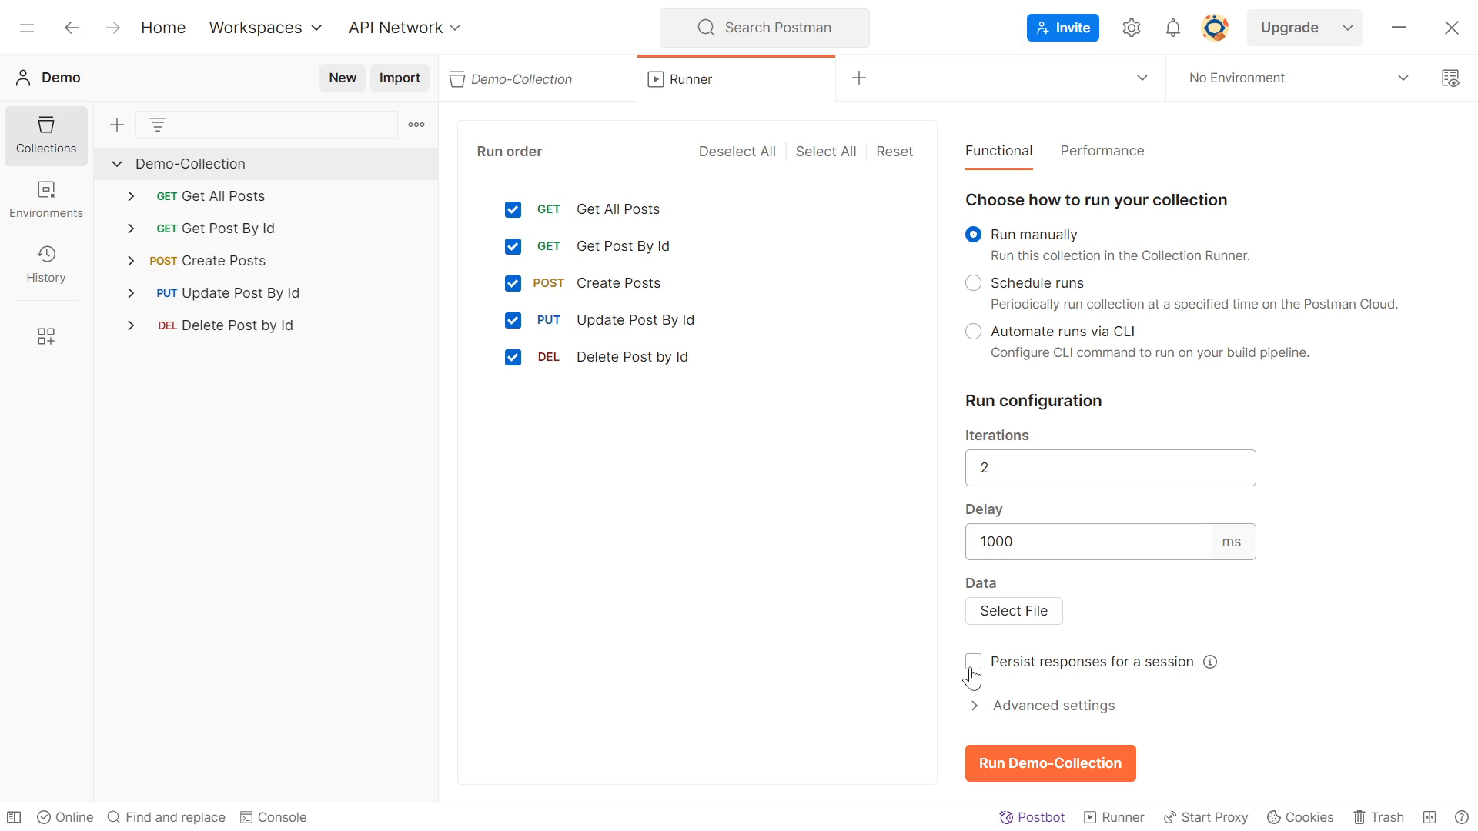
Check the run's advanced settings and run Demo-Collection manually with all its requests
left_click(974, 706)
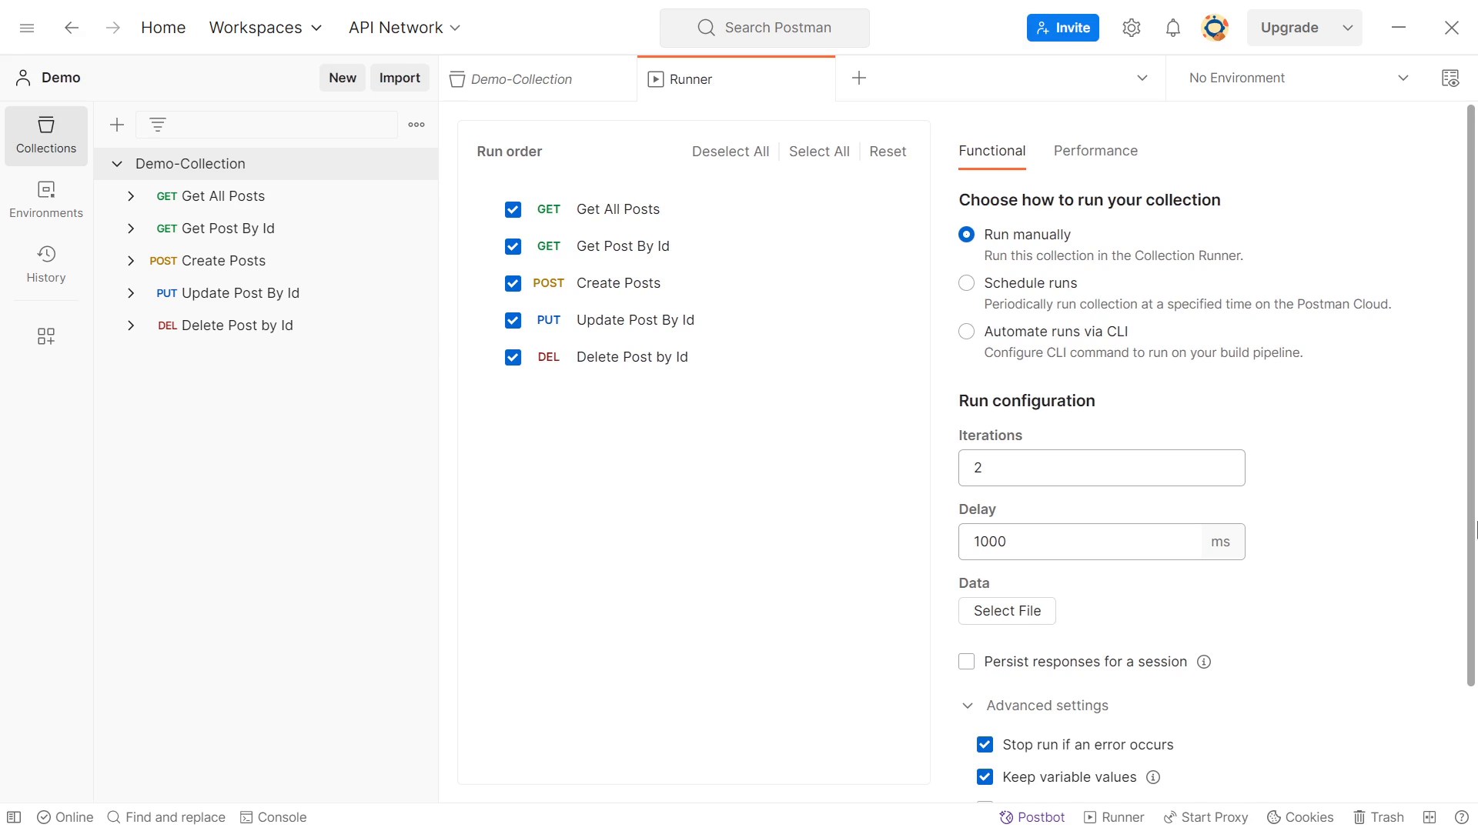
left_click_drag(1472, 530, 1472, 650)
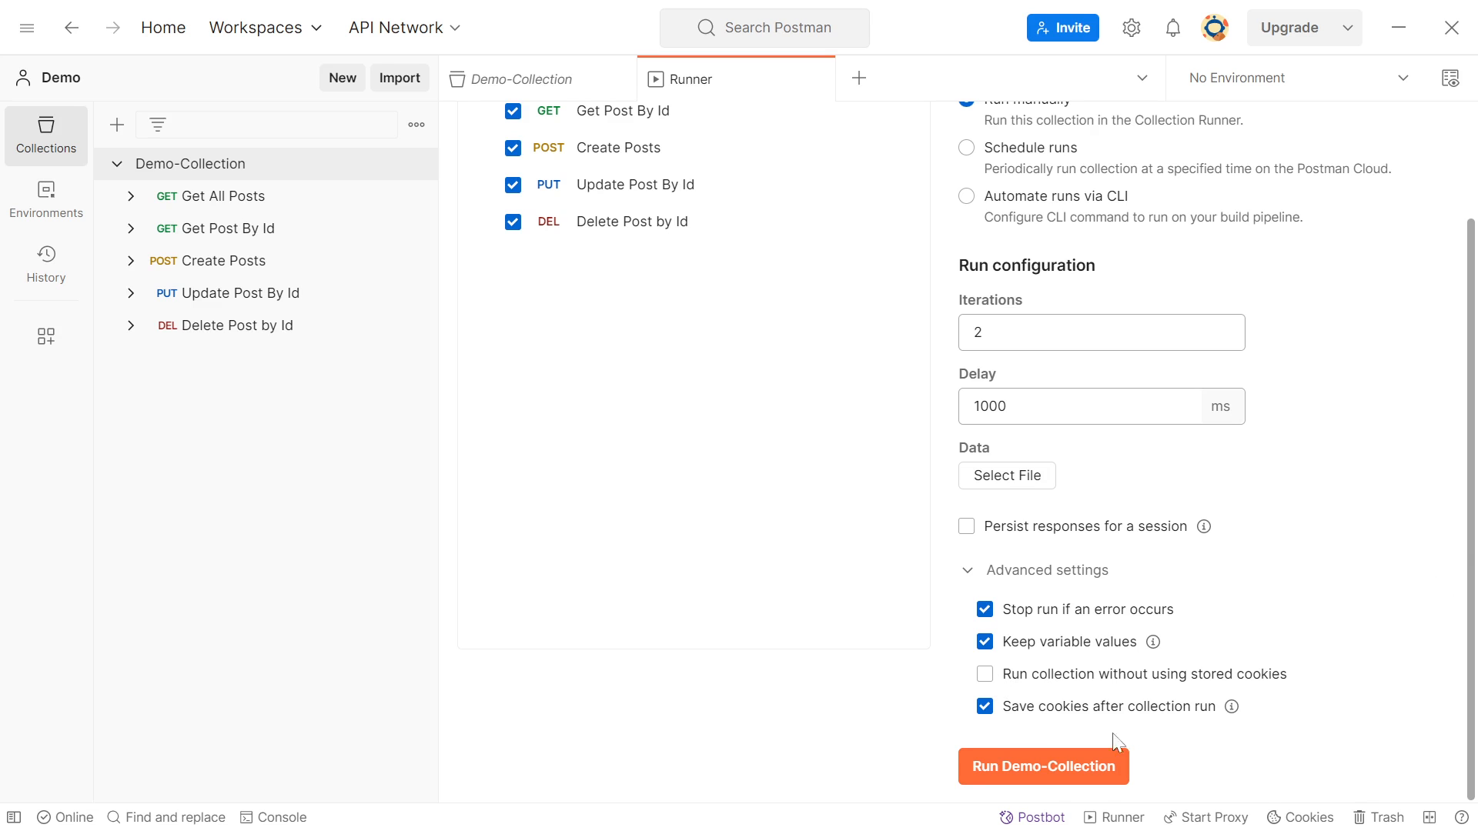
left_click(1047, 769)
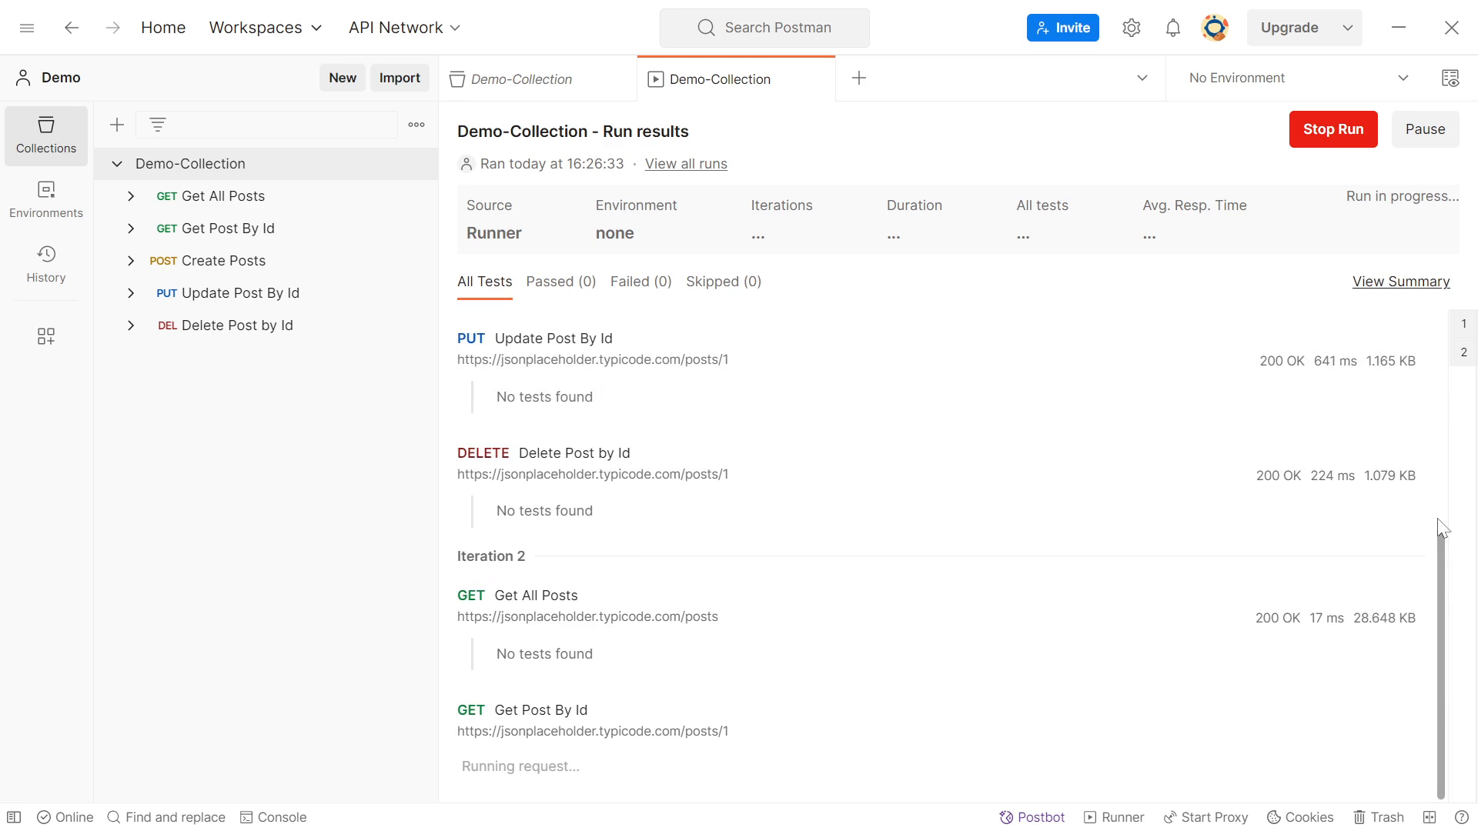
Review the run results per request, including the run summary for the second iteration
left_click_drag(1440, 567, 1440, 341)
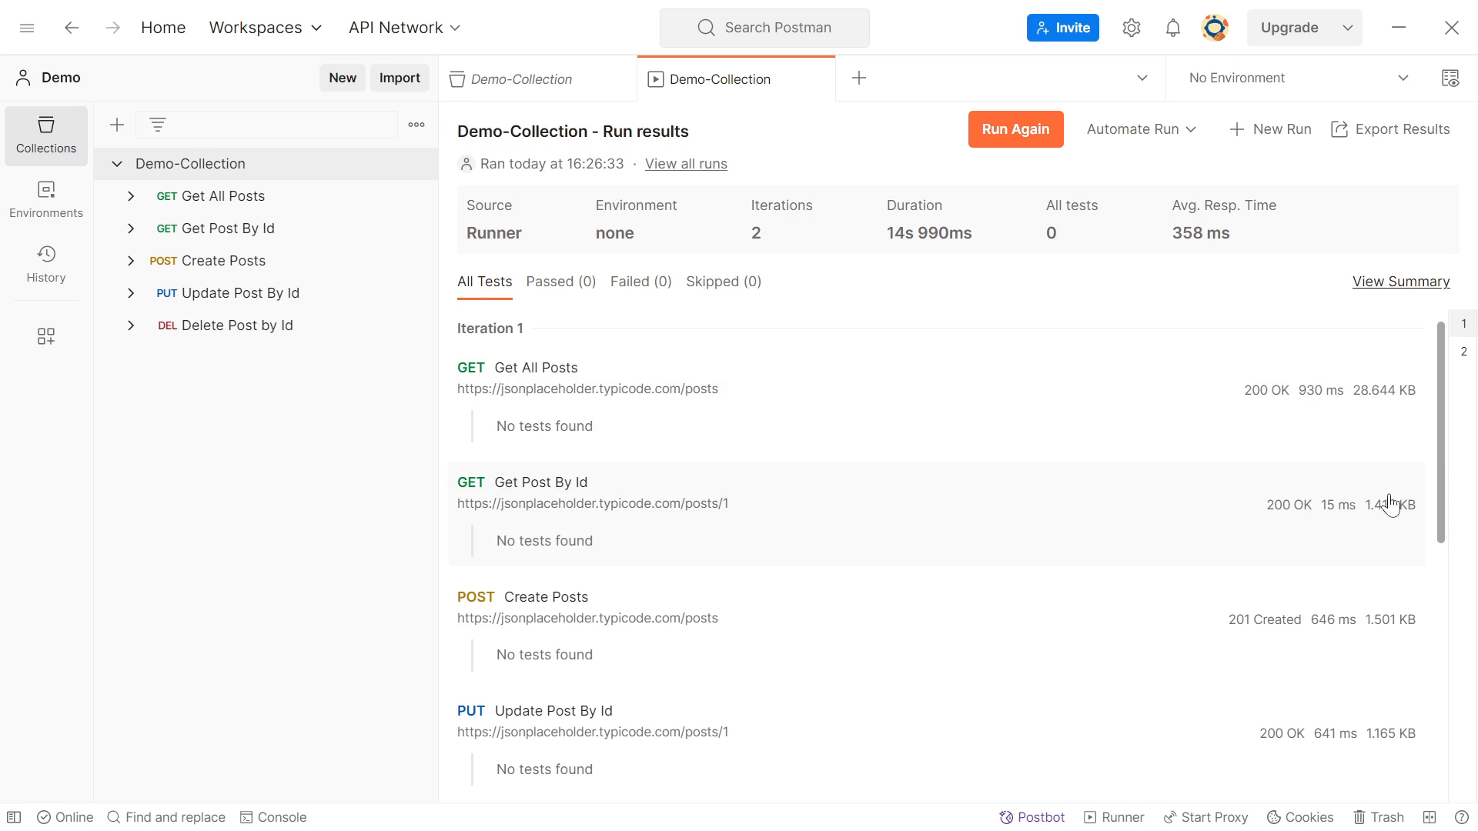
left_click_drag(1441, 465, 1475, 445)
left_click(1410, 285)
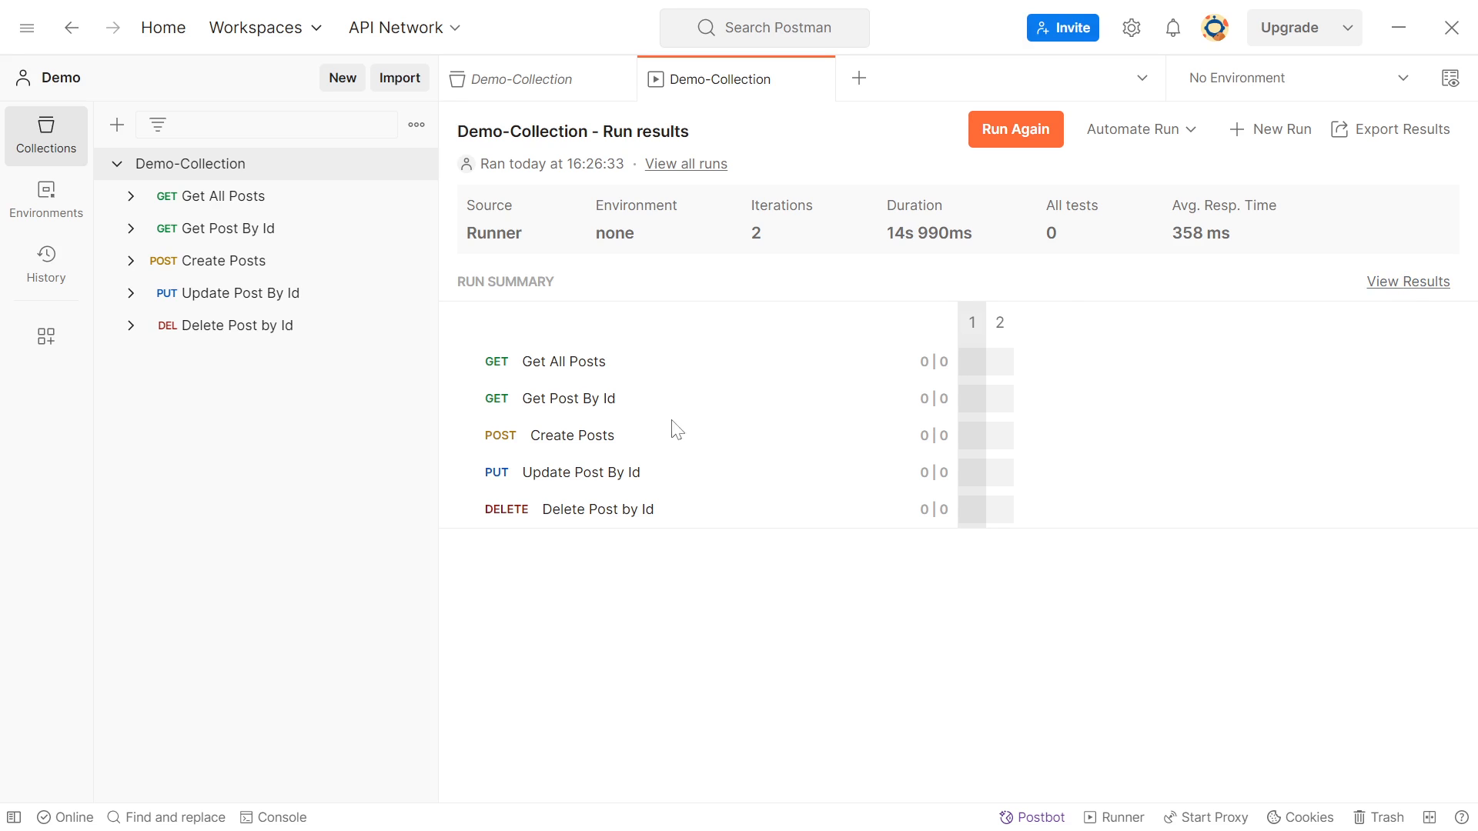
left_click(1000, 322)
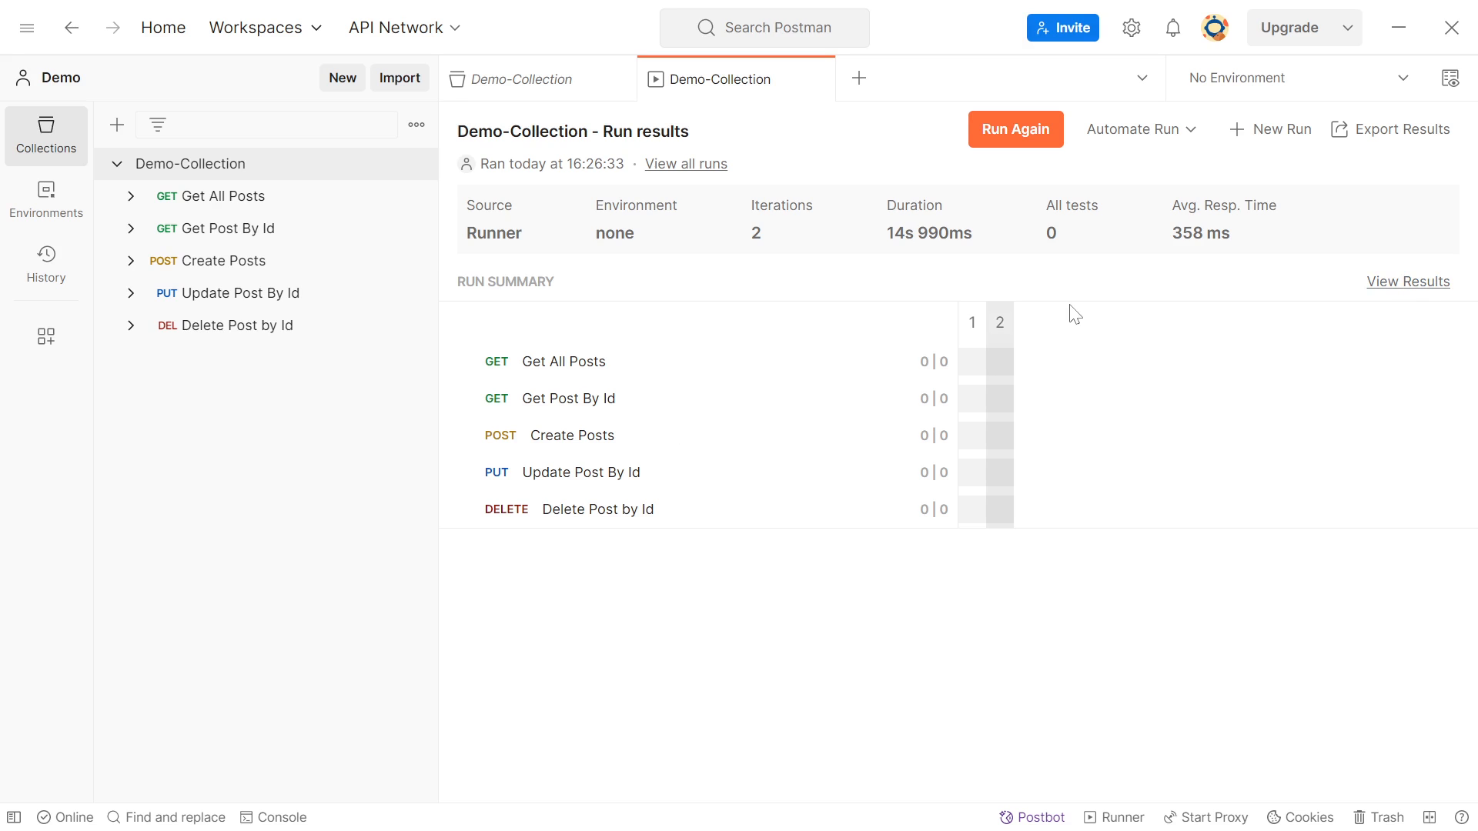
Look over the result export and run automation options, and open a new run configuration for the collection
left_click(1384, 146)
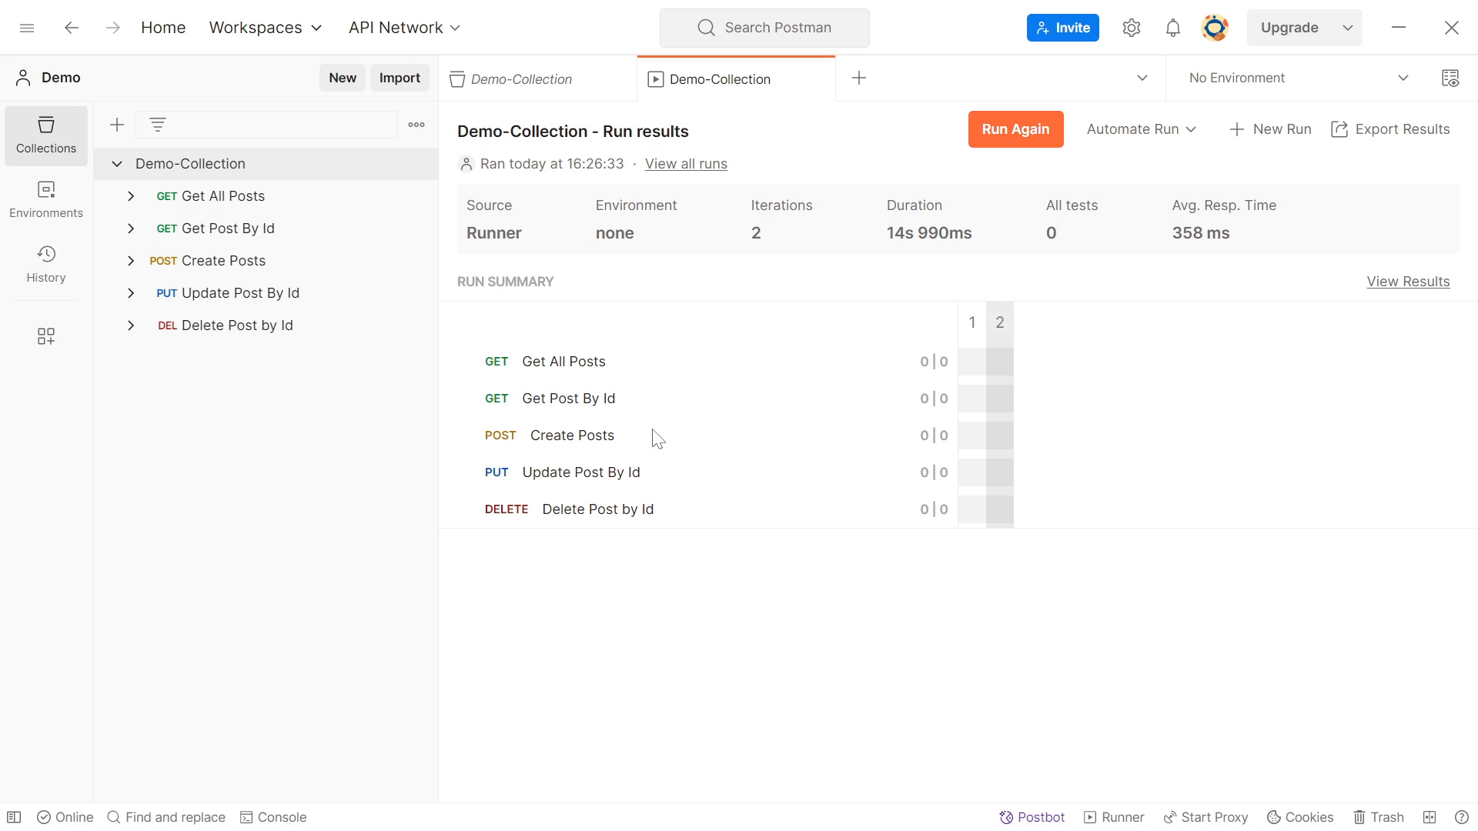
left_click(1186, 133)
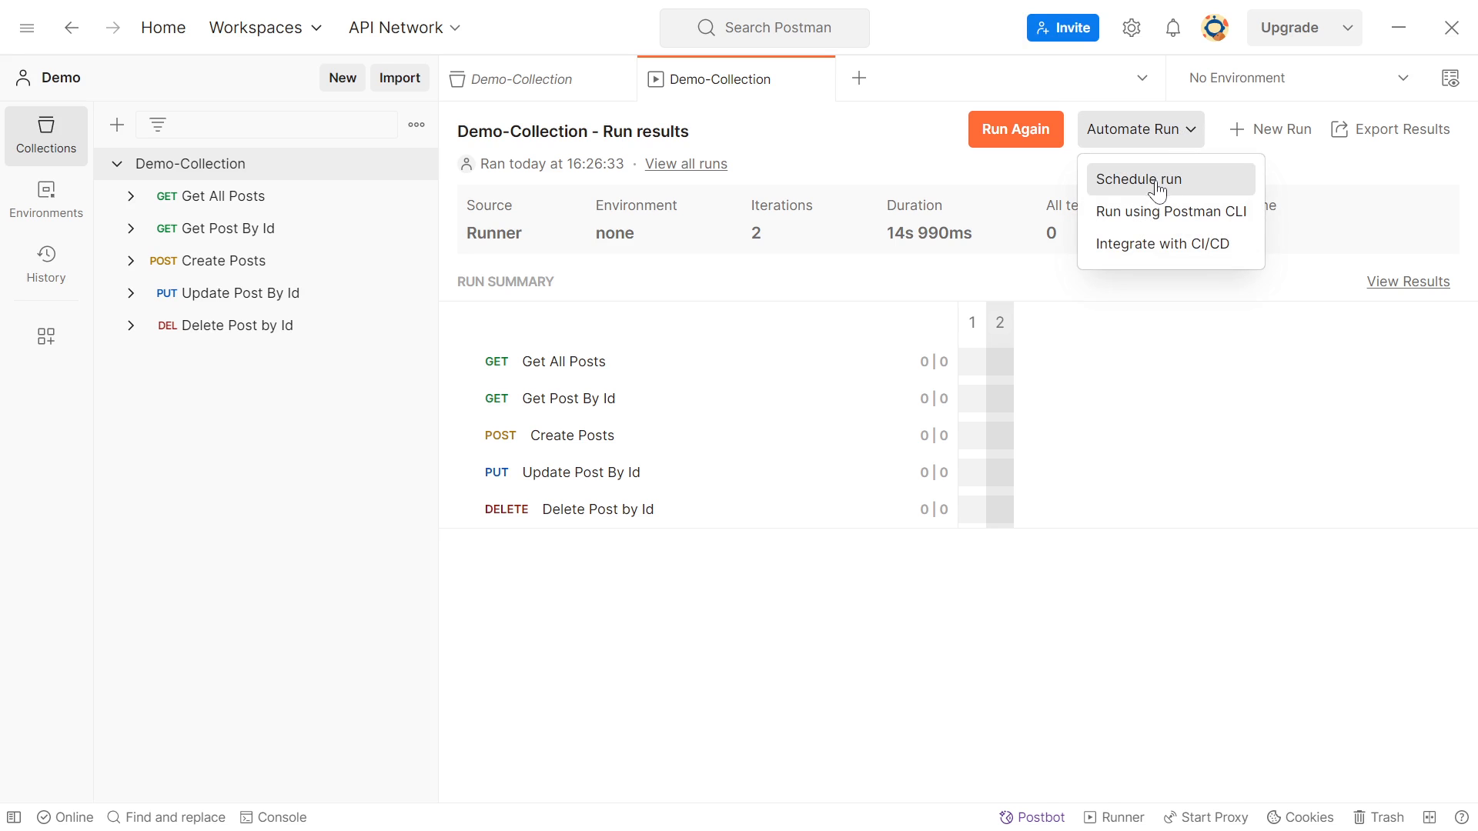
left_click(1260, 130)
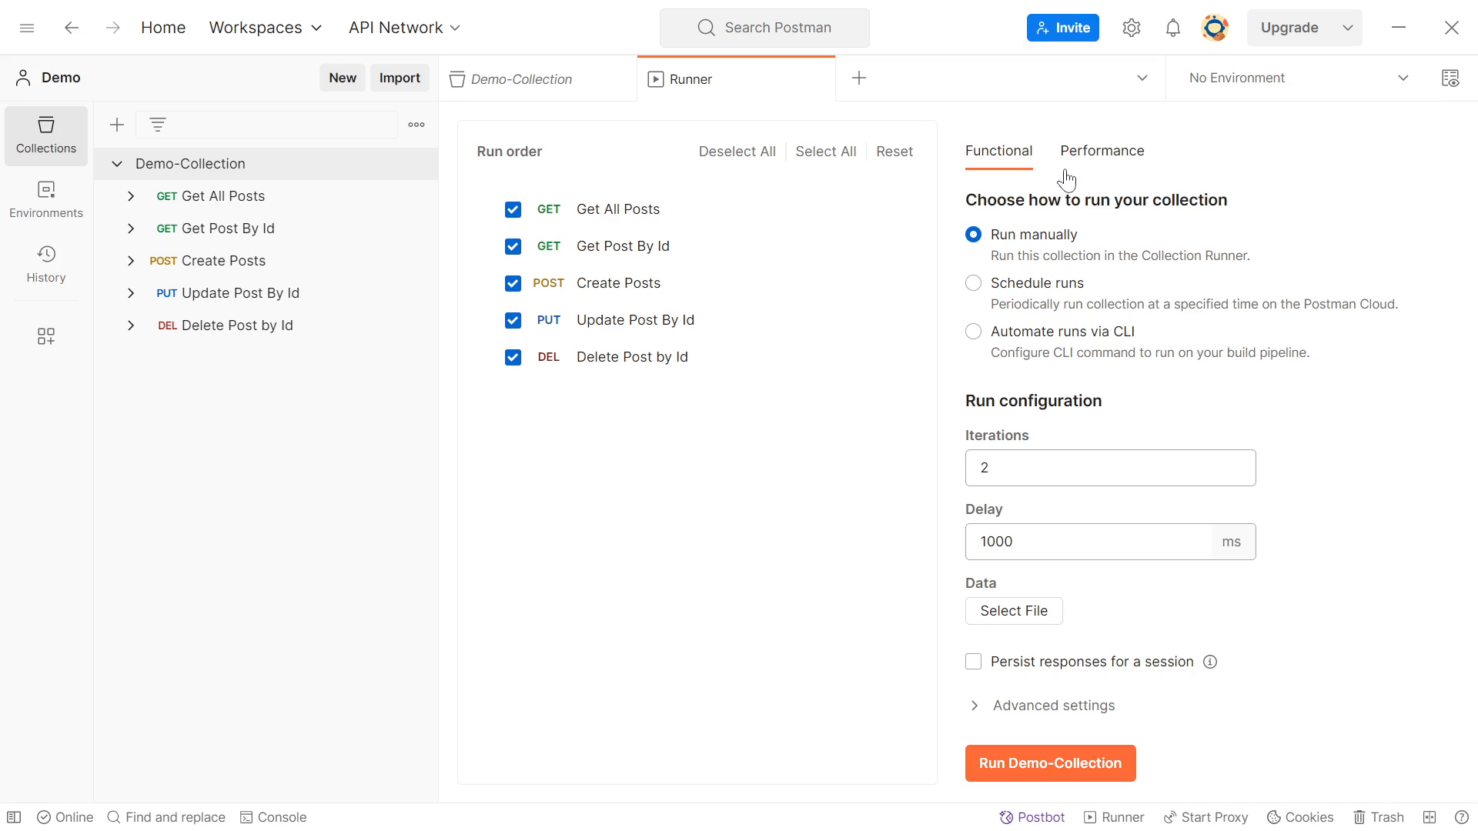
Switch the run mode to scheduled runs and name the schedule demo-schedule
left_click(975, 287)
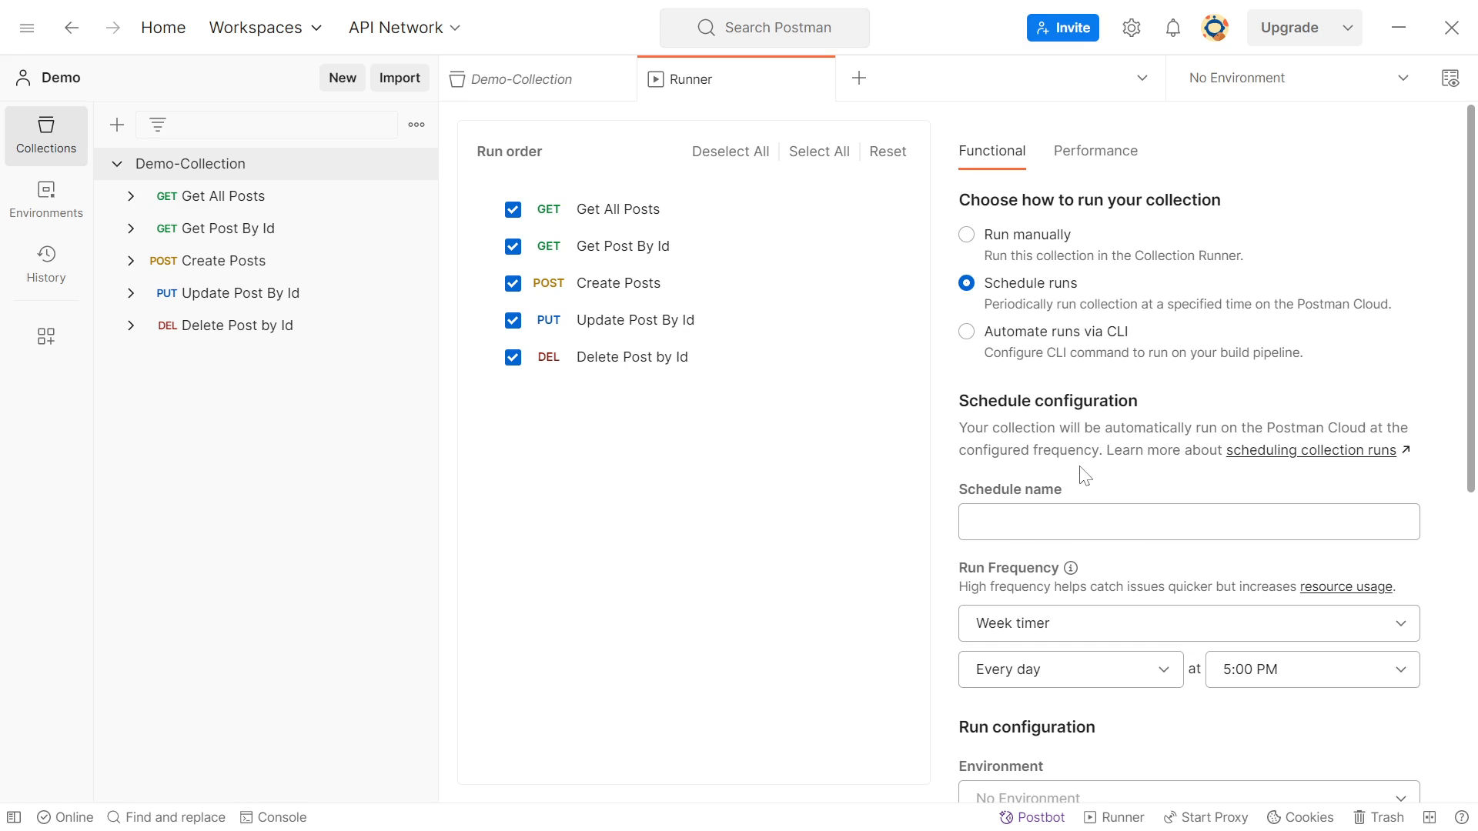
left_click(1081, 522)
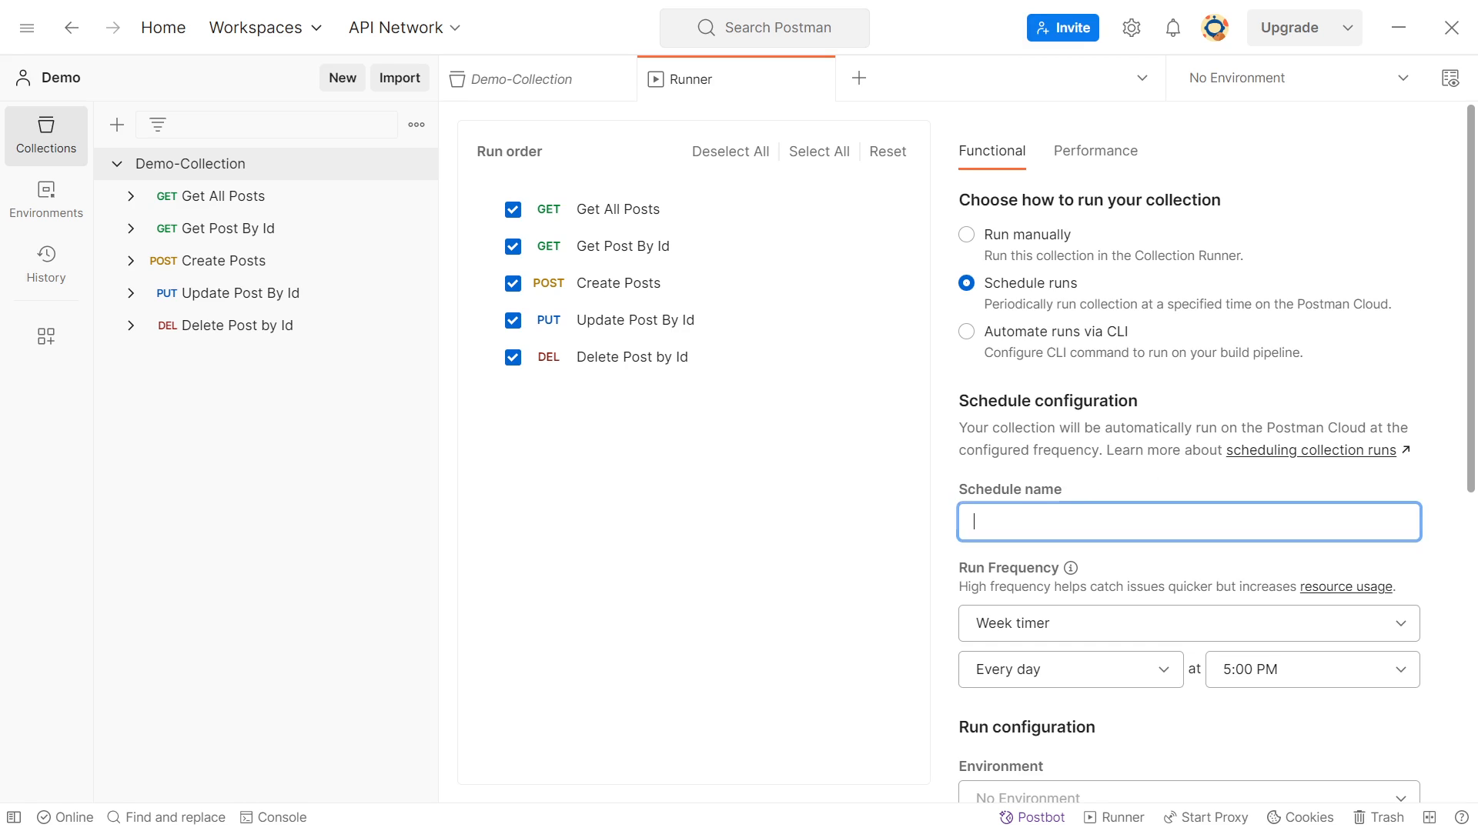
type("demo-schedule")
left_click_drag(1468, 422, 1461, 511)
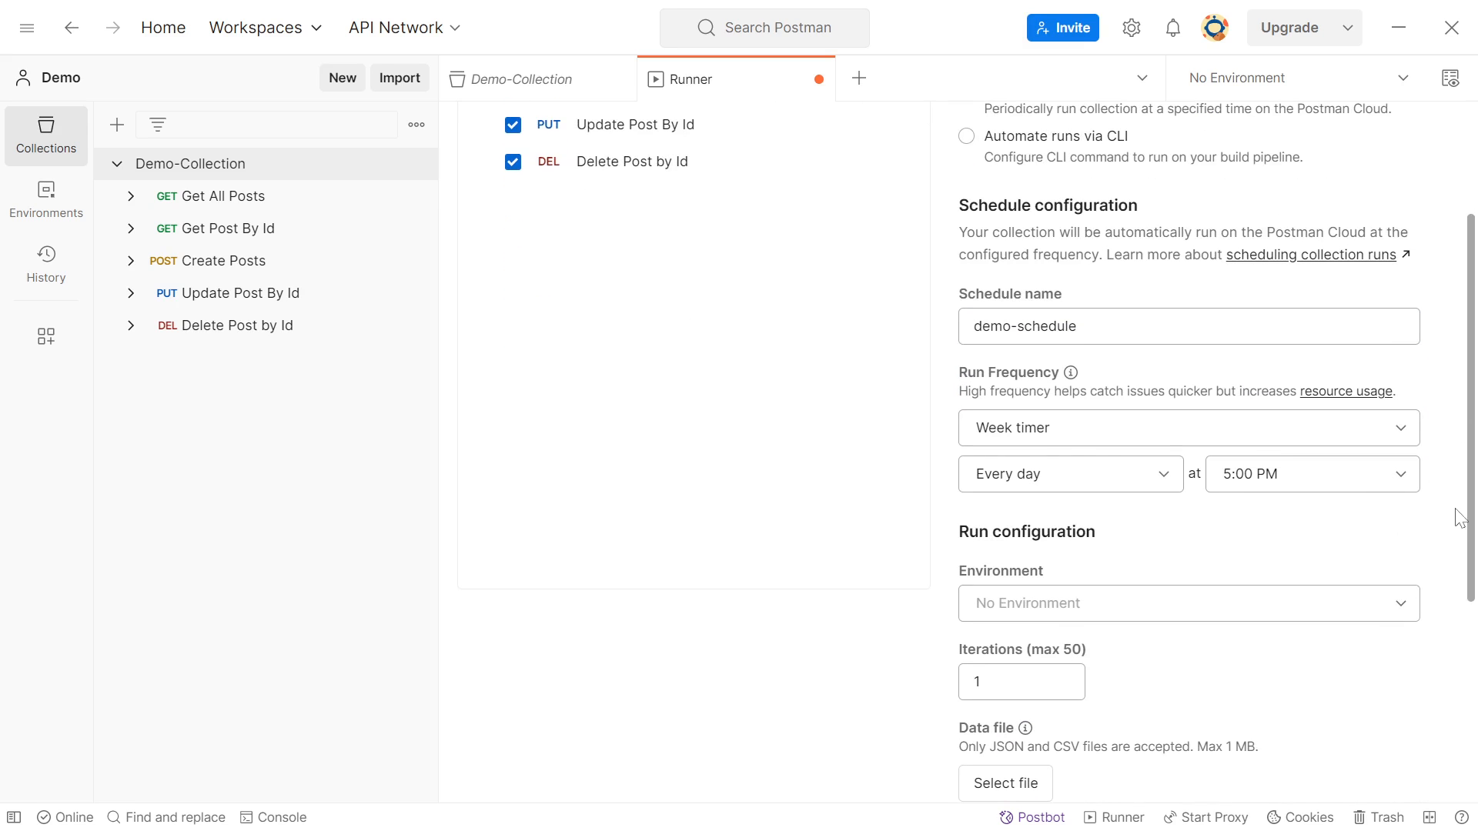
Set the schedule's run frequency to the hour timer, keeping the Every hour interval
left_click(1056, 436)
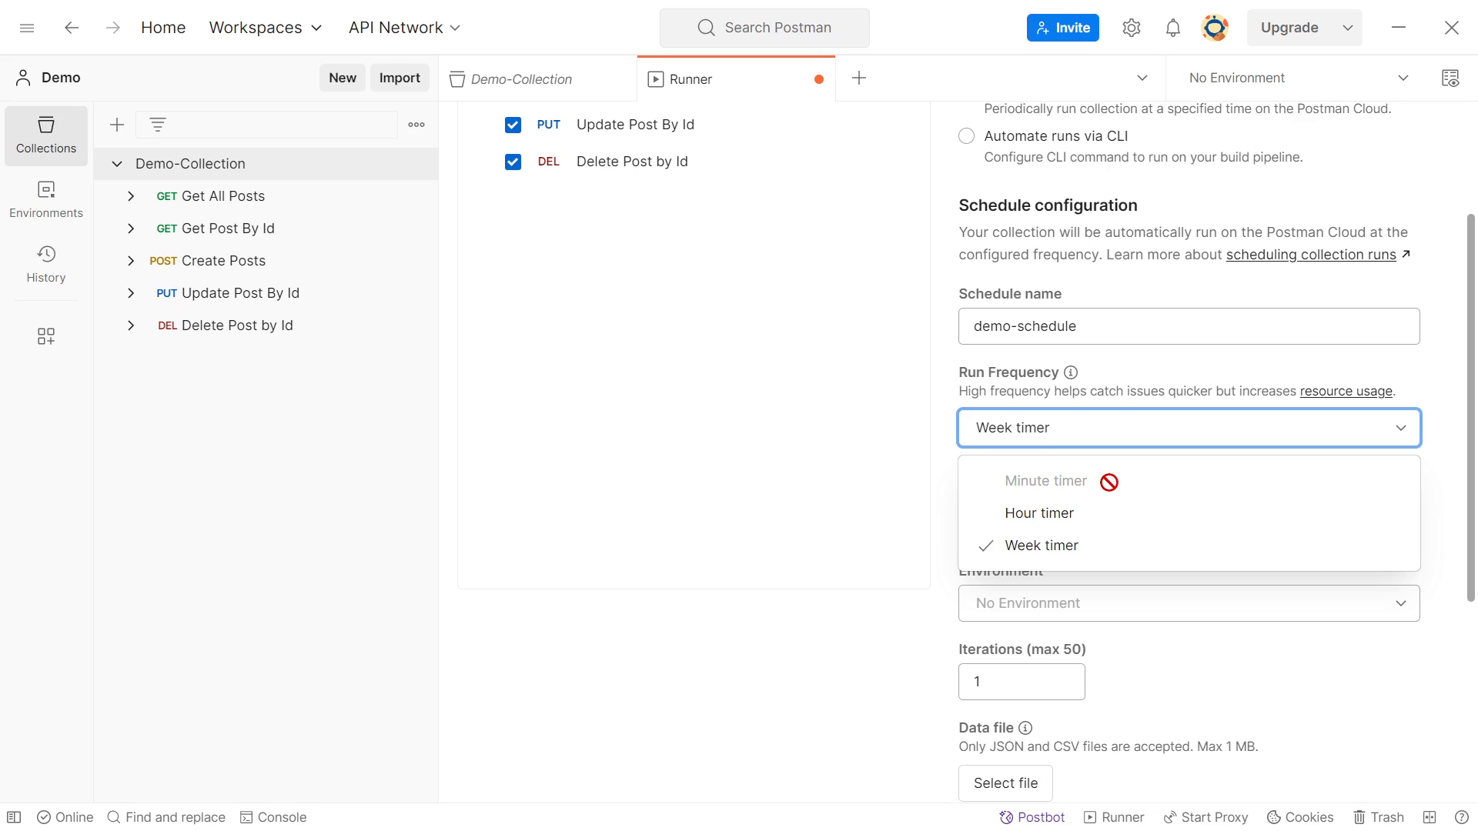
left_click(1068, 515)
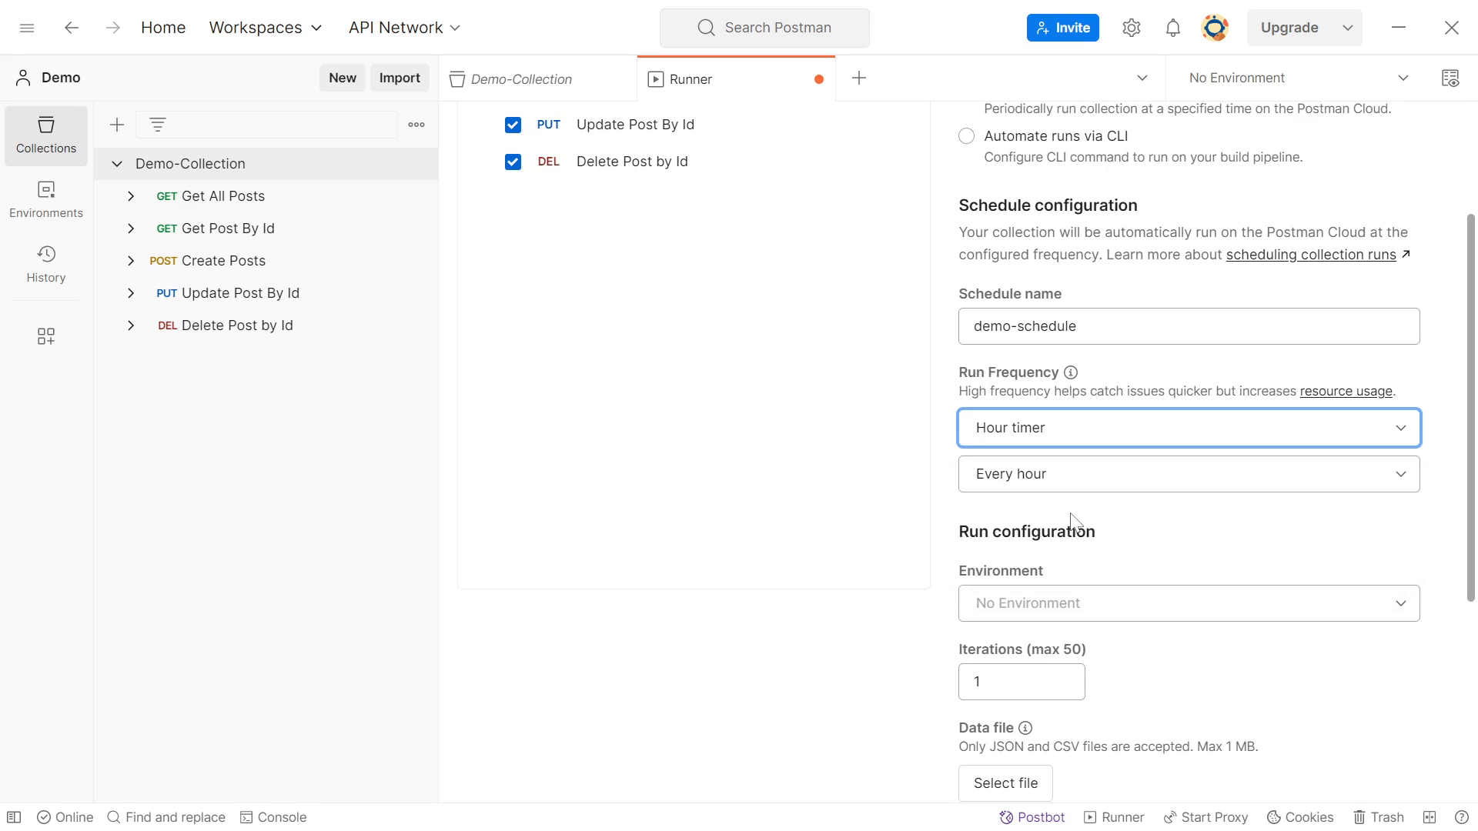
scroll(1231, 554, "down", 2)
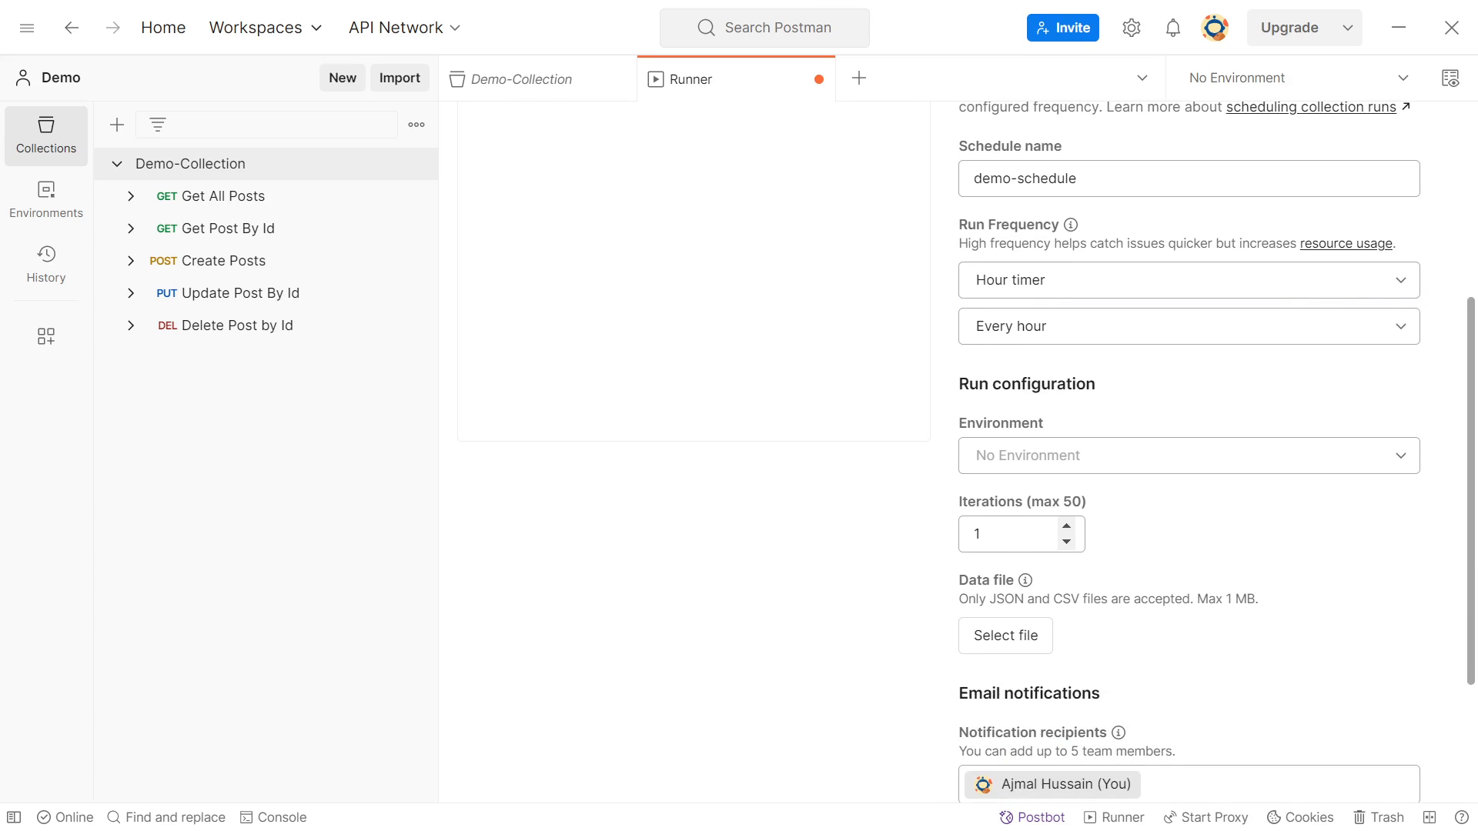
left_click(1395, 328)
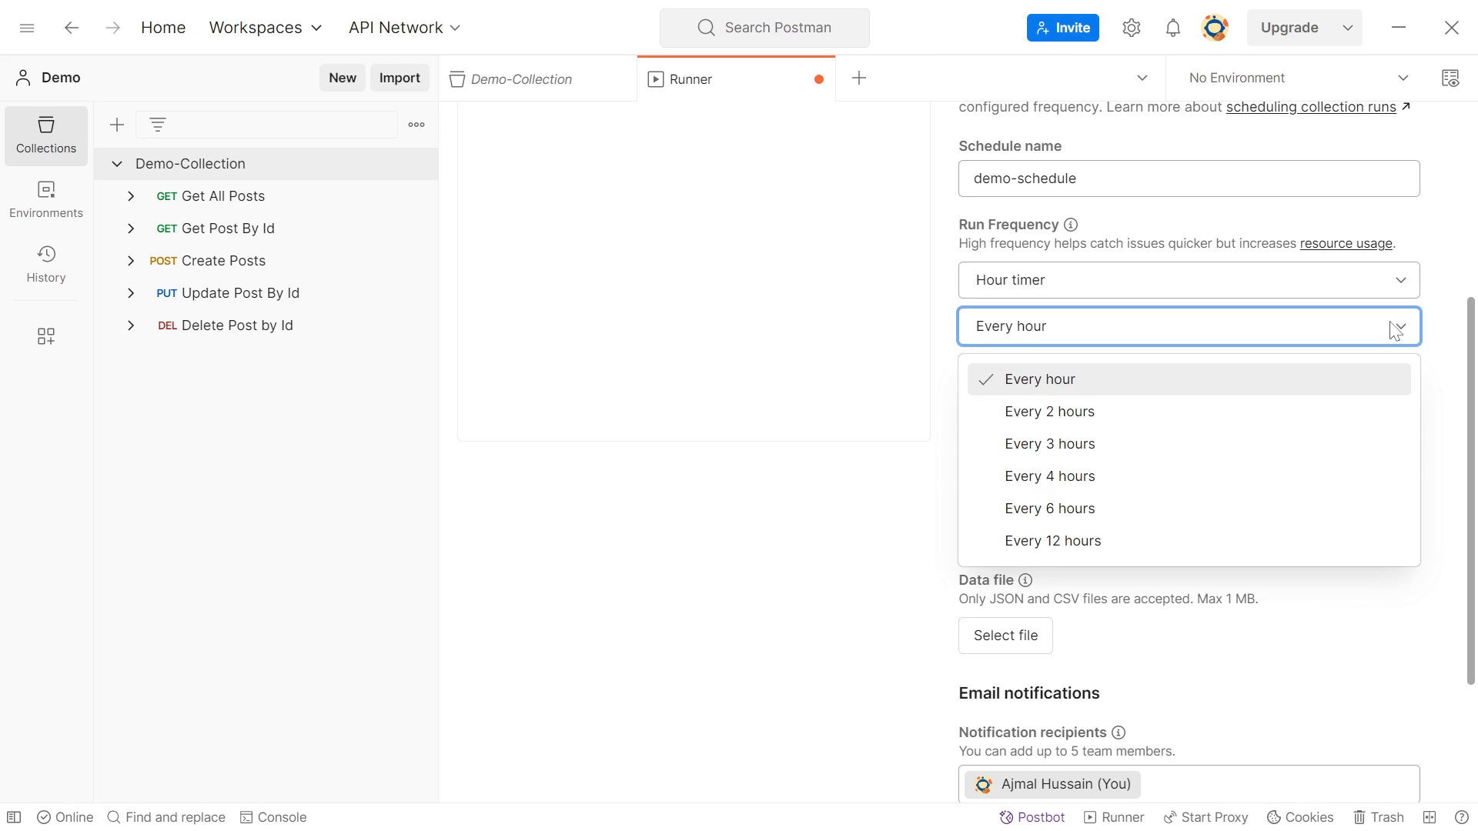
left_click(1395, 328)
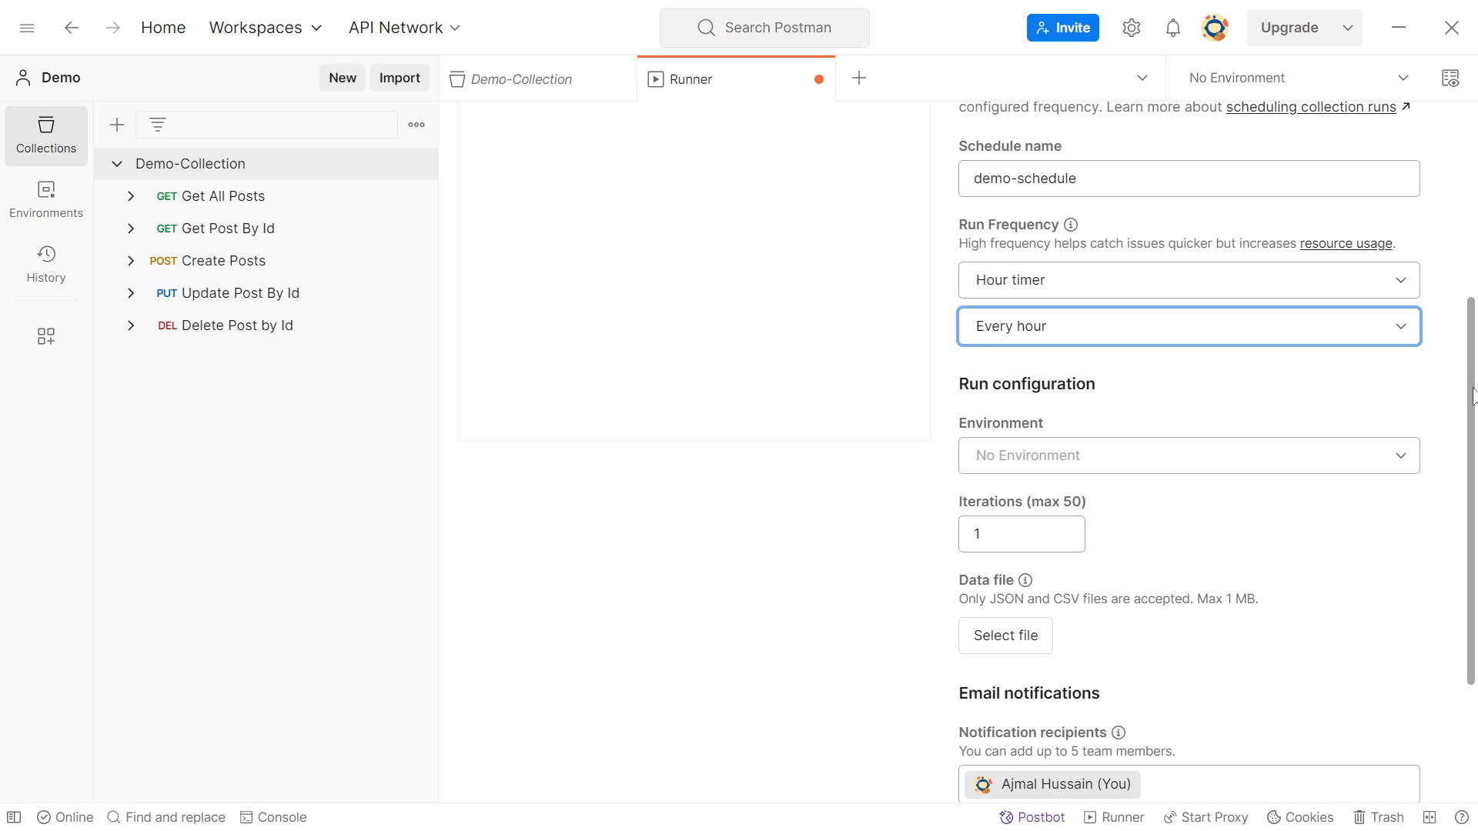
Set email notifications to stop after 5 consecutive failures and expand the schedule's advanced settings
scroll(1468, 408, "down", 3)
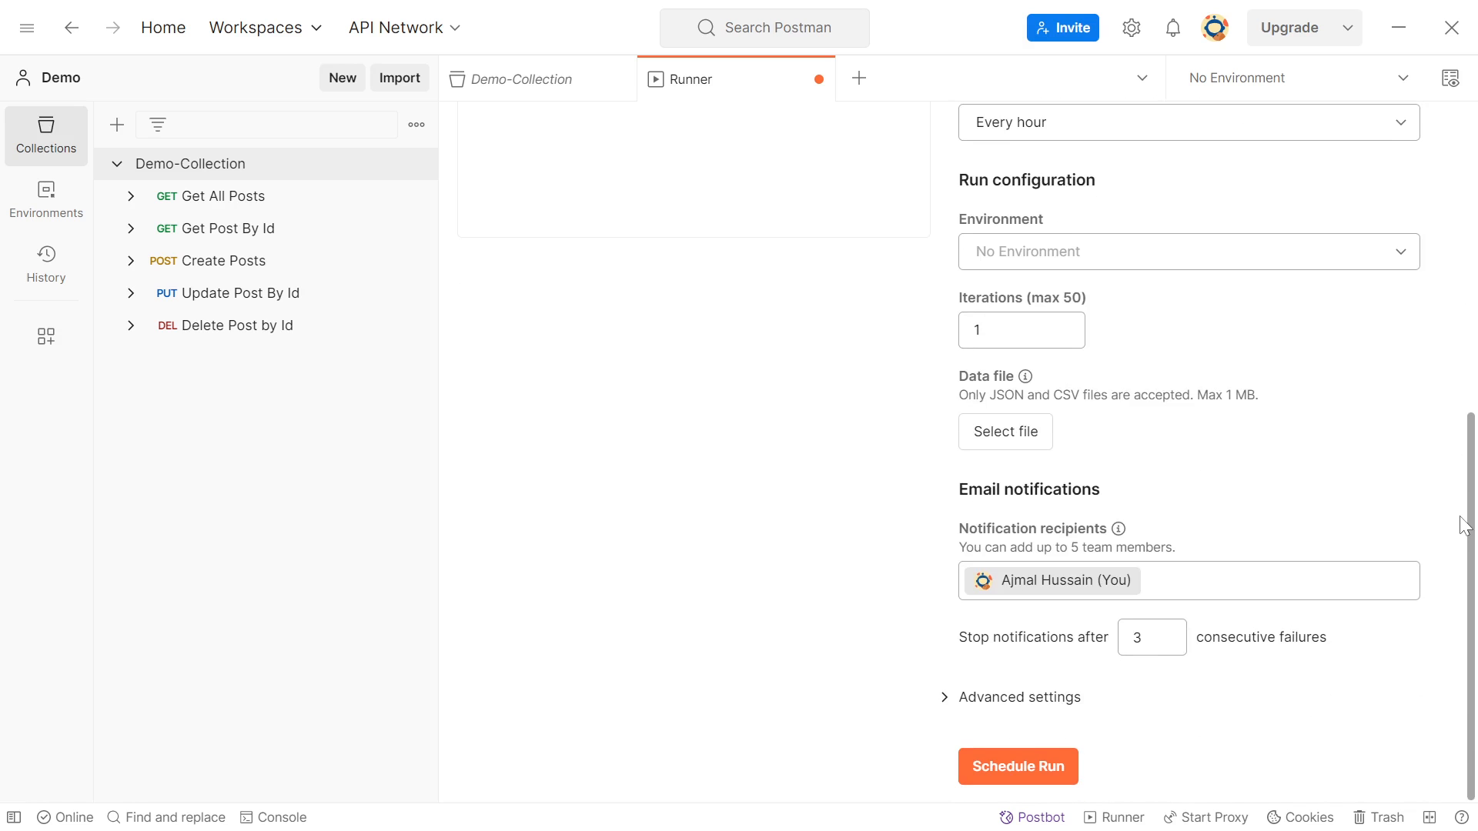
scroll(1464, 526, "up", 3)
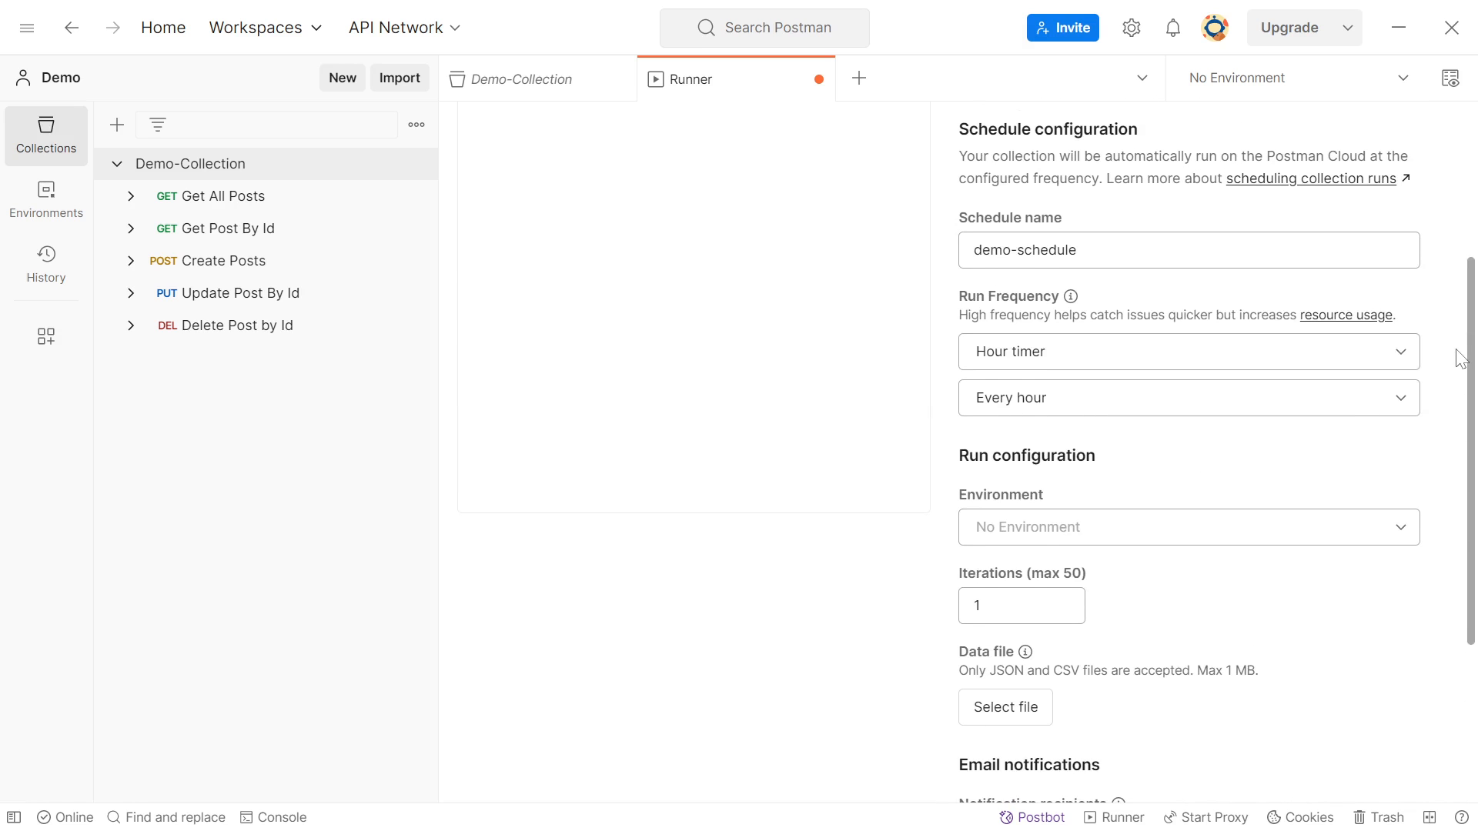
scroll(1461, 358, "down", 3)
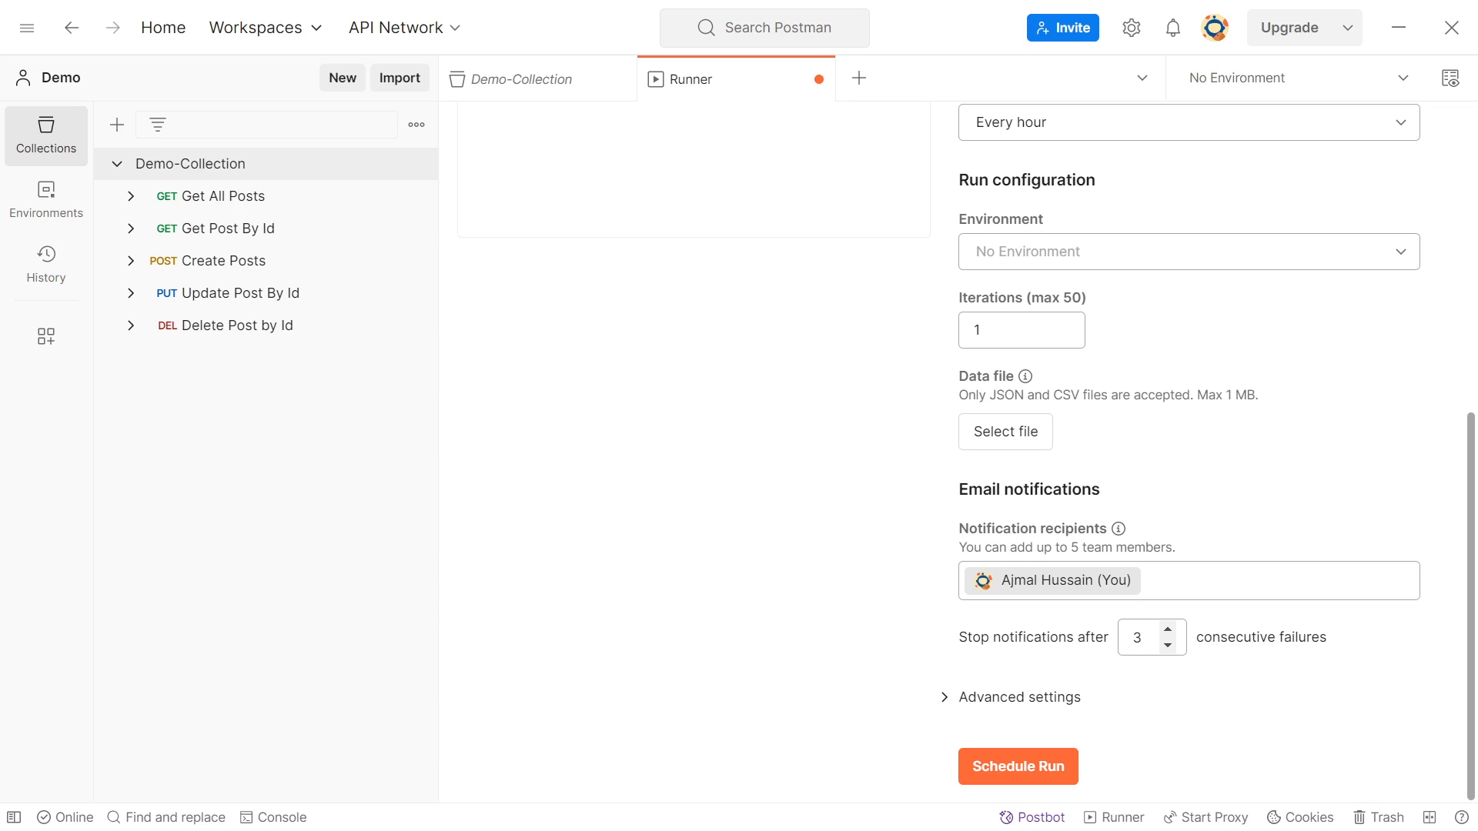
left_click(1168, 629)
left_click(1167, 630)
left_click(947, 698)
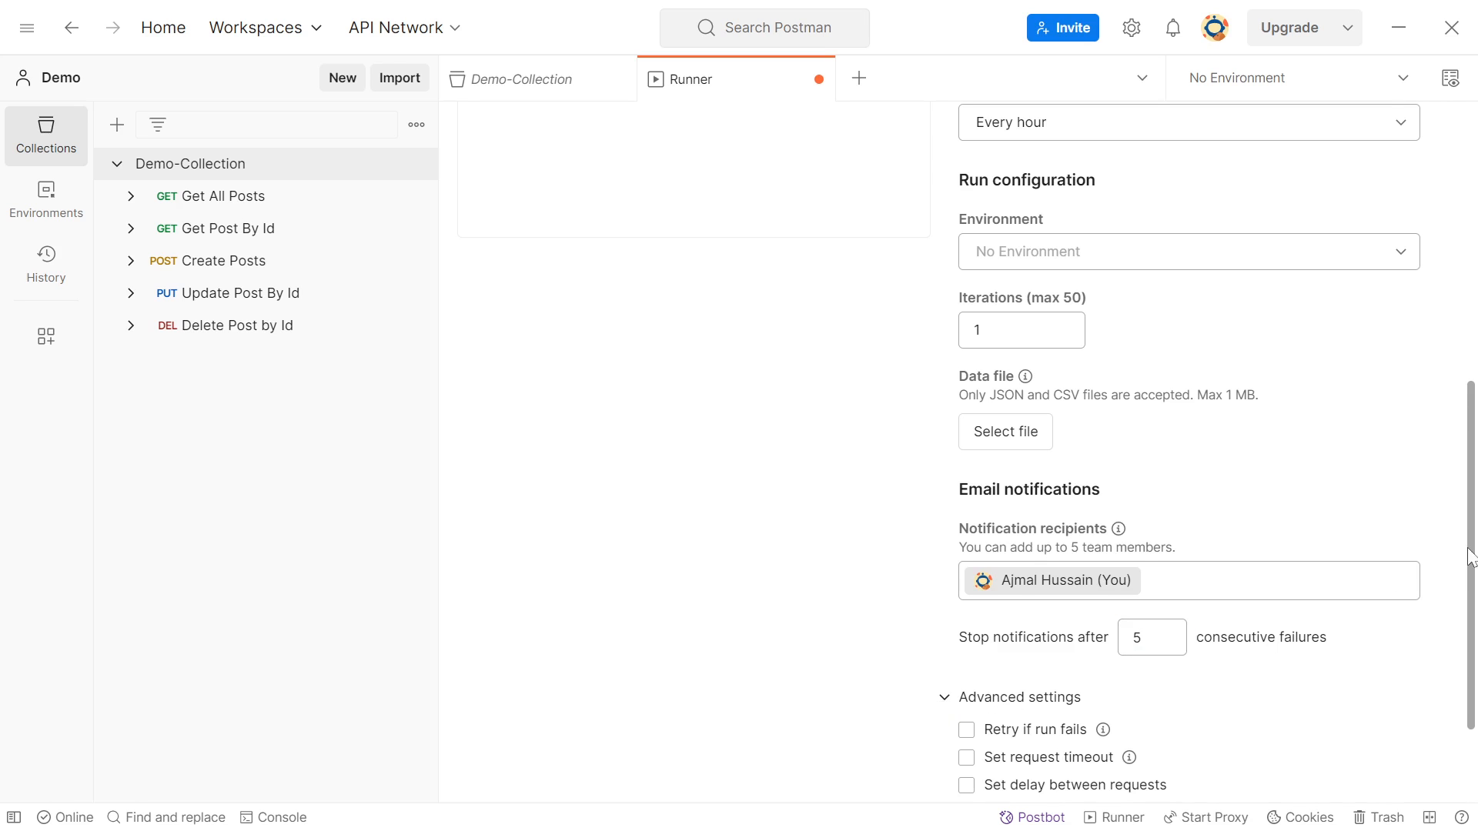
Create the hourly demo-schedule run without a request timeout, and trigger an immediate manual run of it
left_click_drag(1472, 554, 1470, 647)
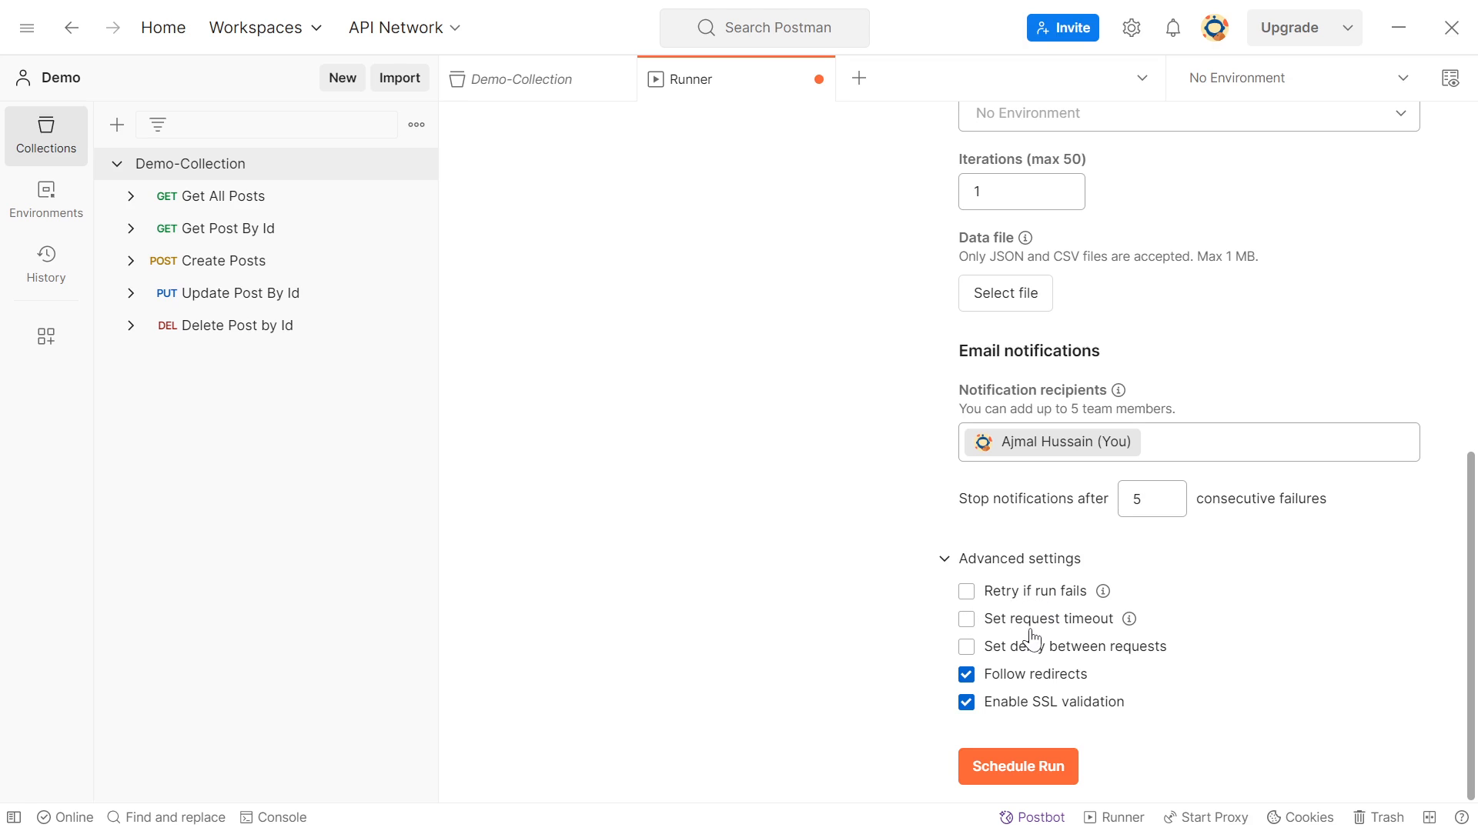
left_click(967, 621)
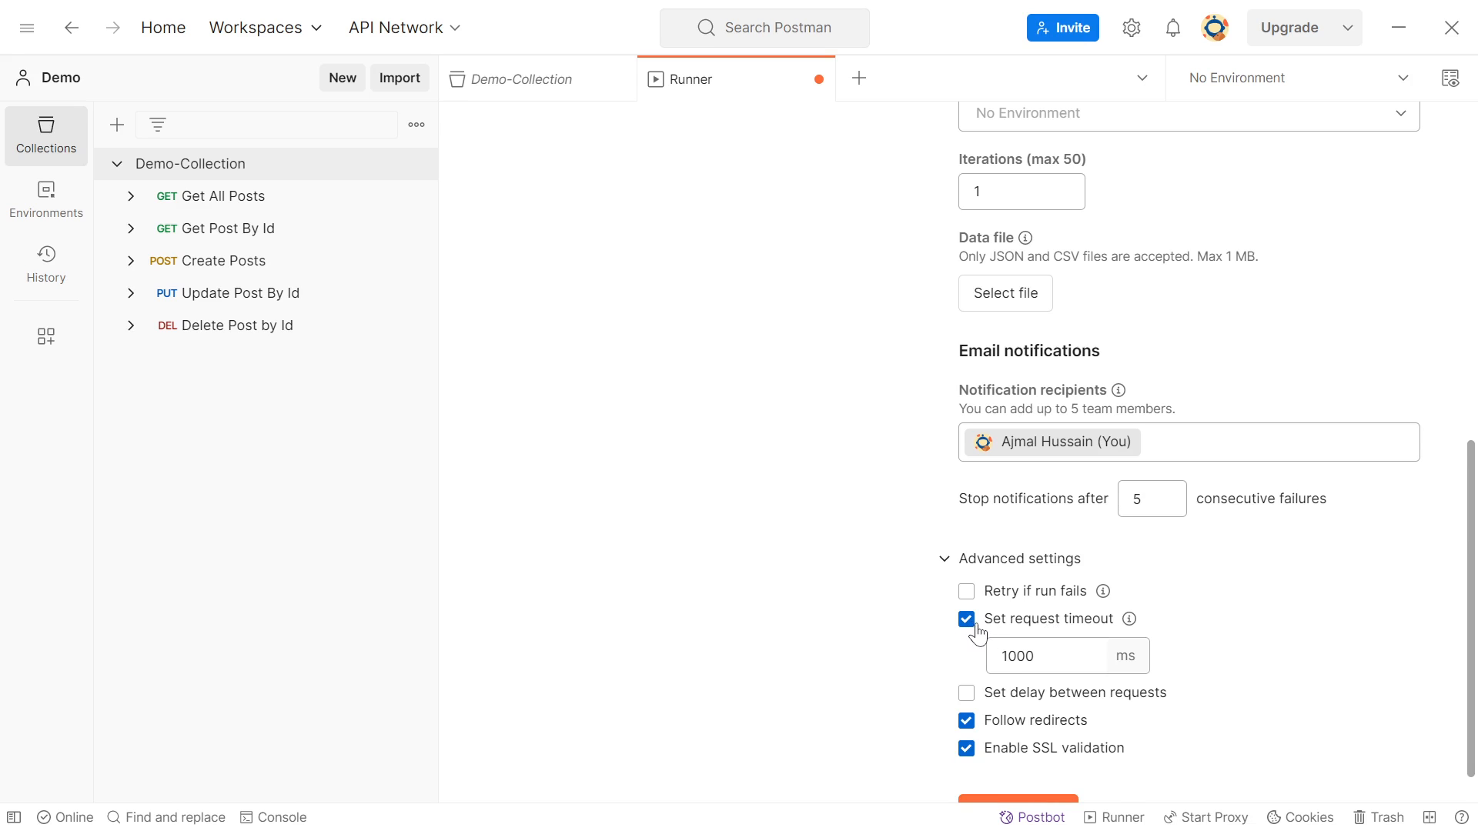
left_click(971, 627)
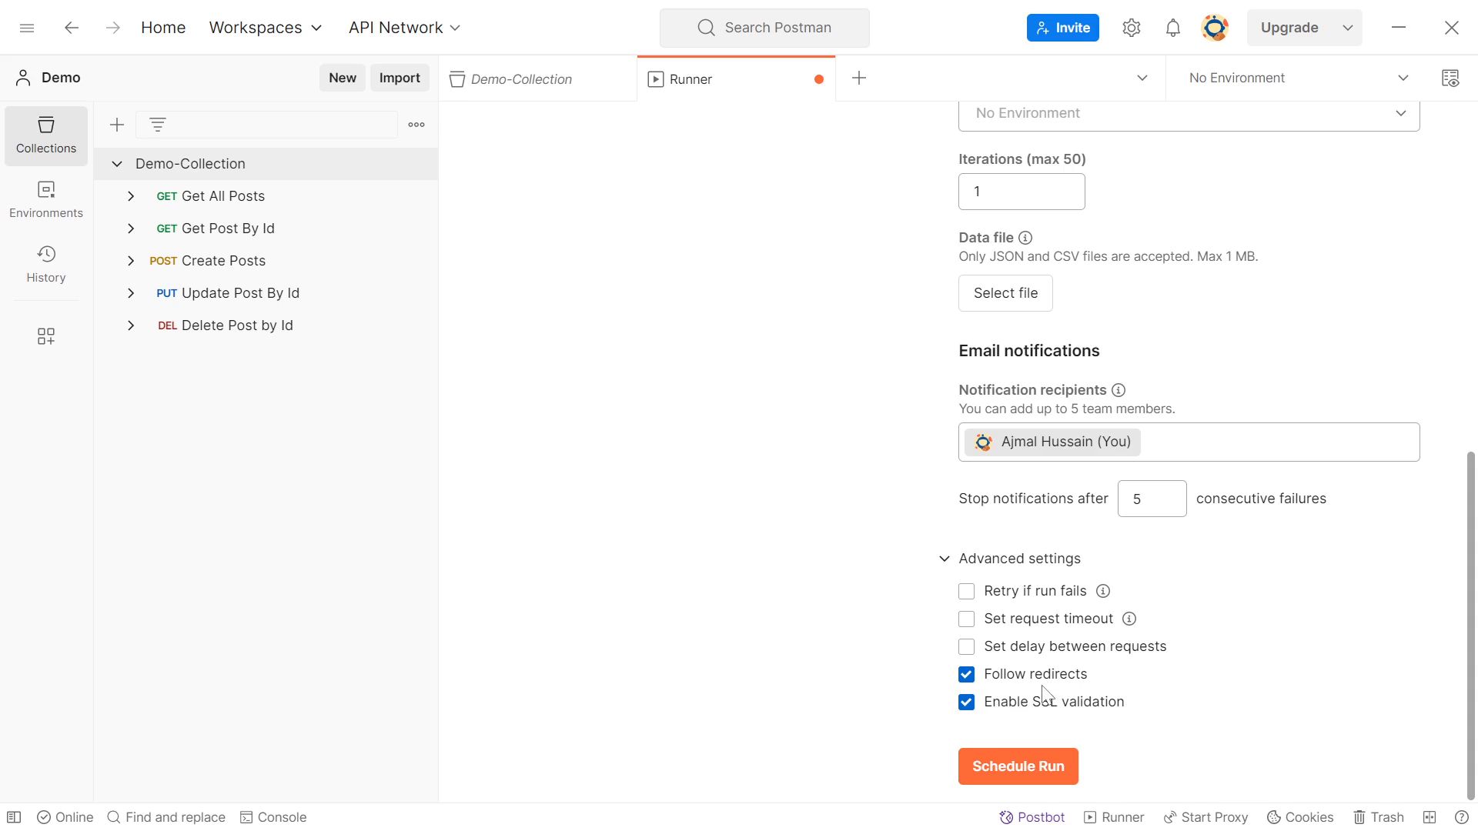
left_click(1021, 767)
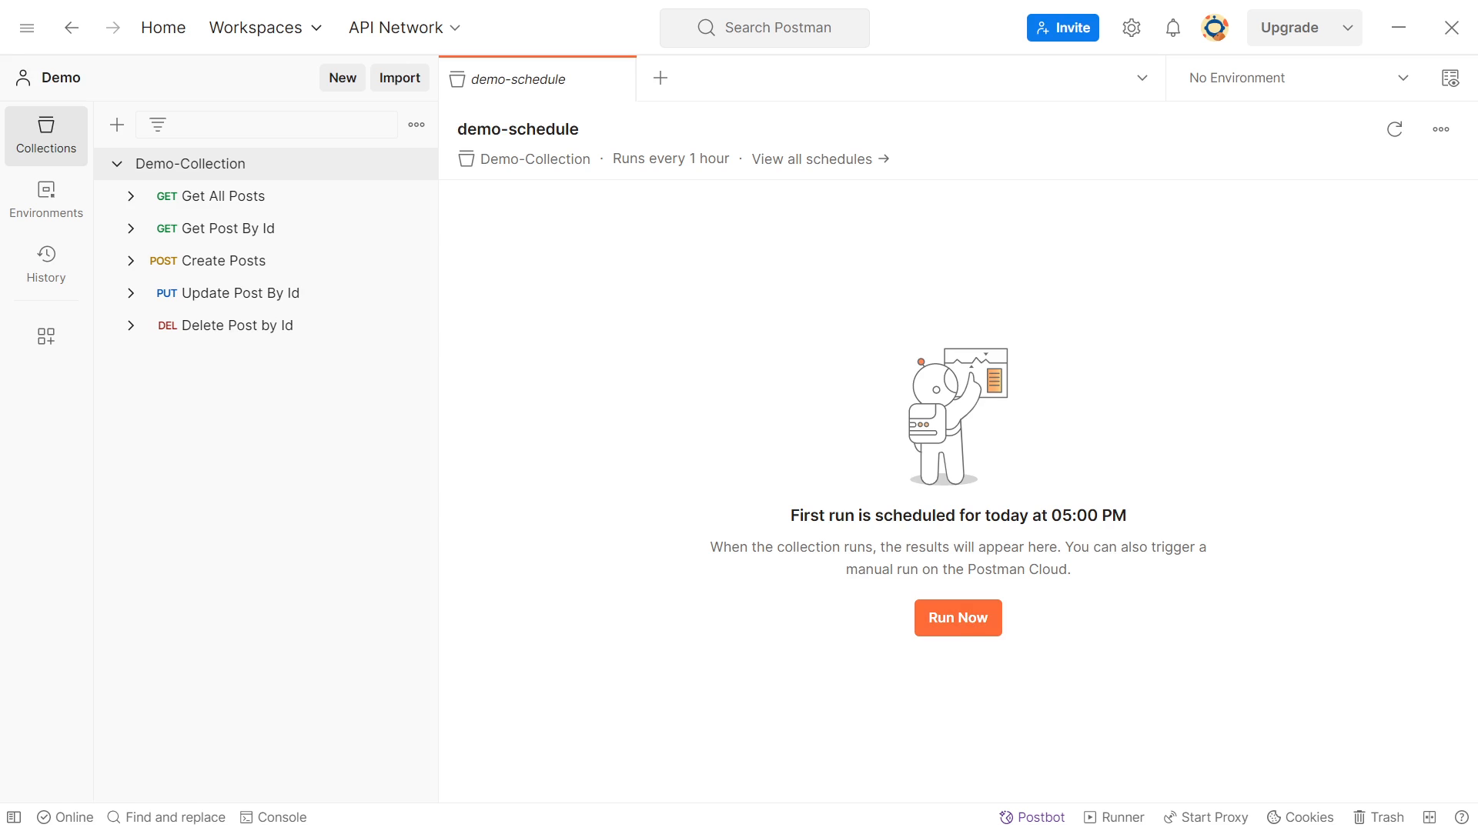
left_click(958, 622)
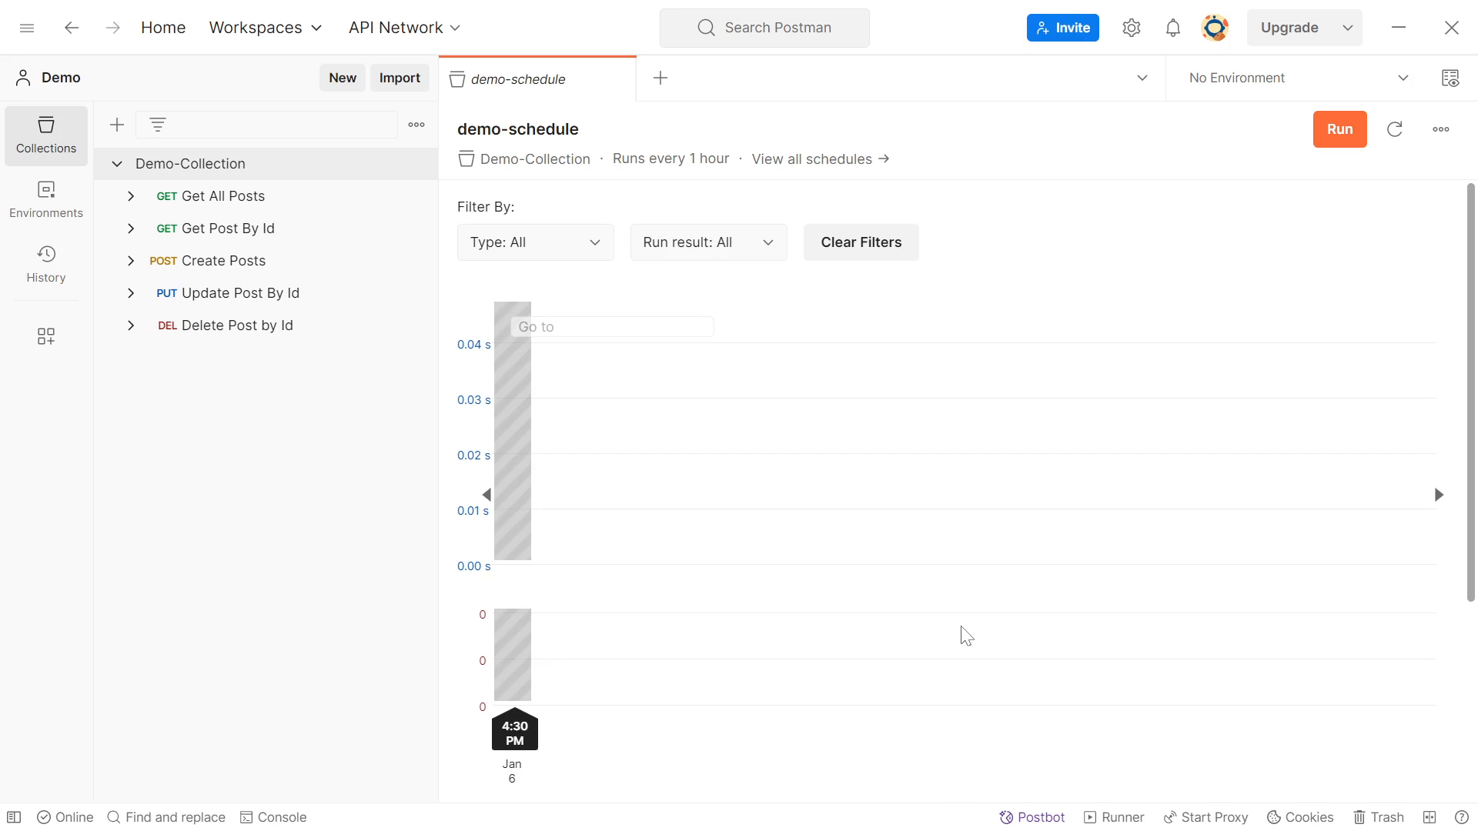
Examine the demo-schedule run's chart and the test results for each request, including the passed tests
scroll(966, 636, "down", 4)
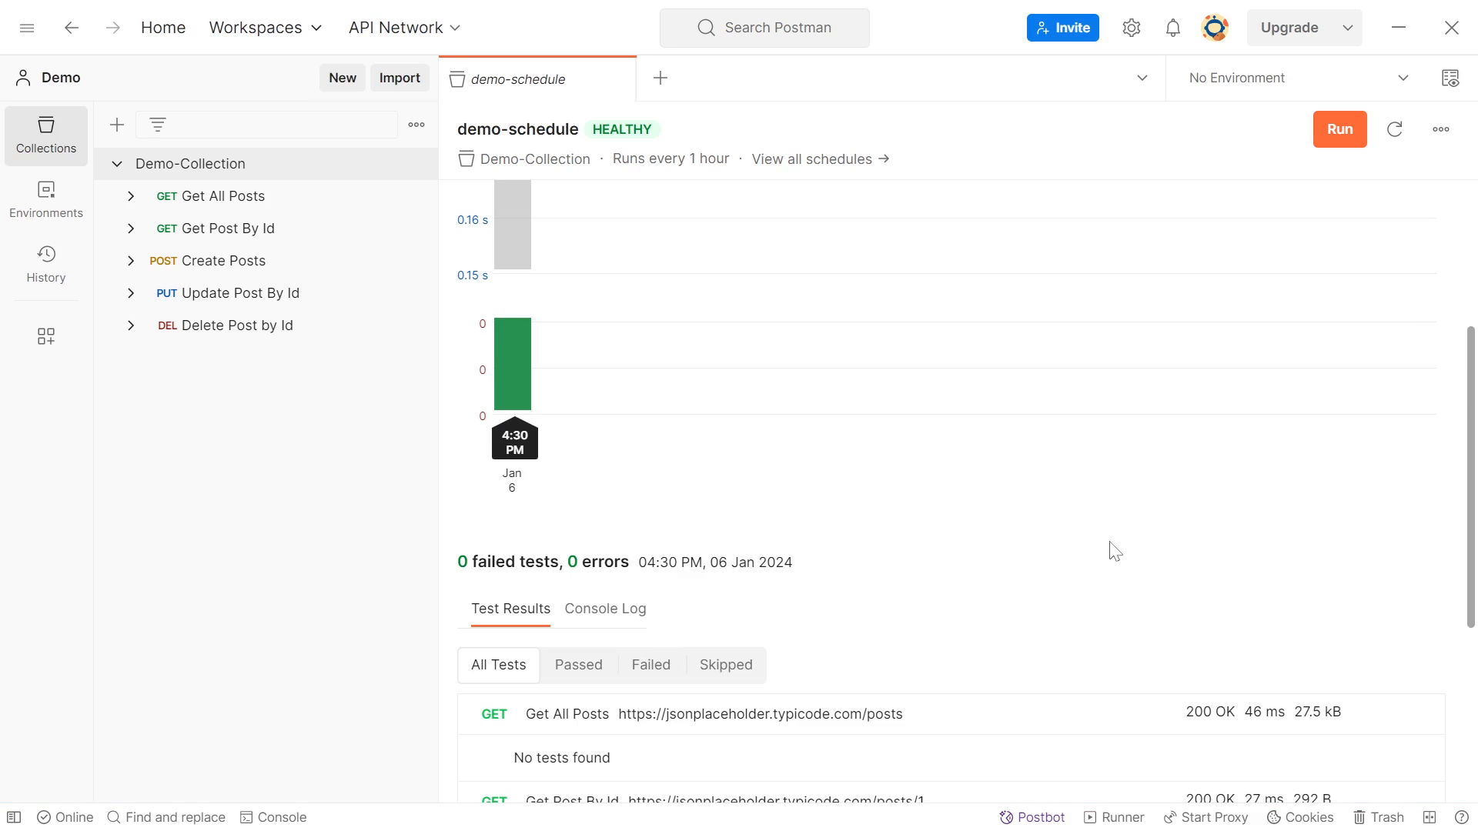
left_click_drag(1474, 408, 1442, 268)
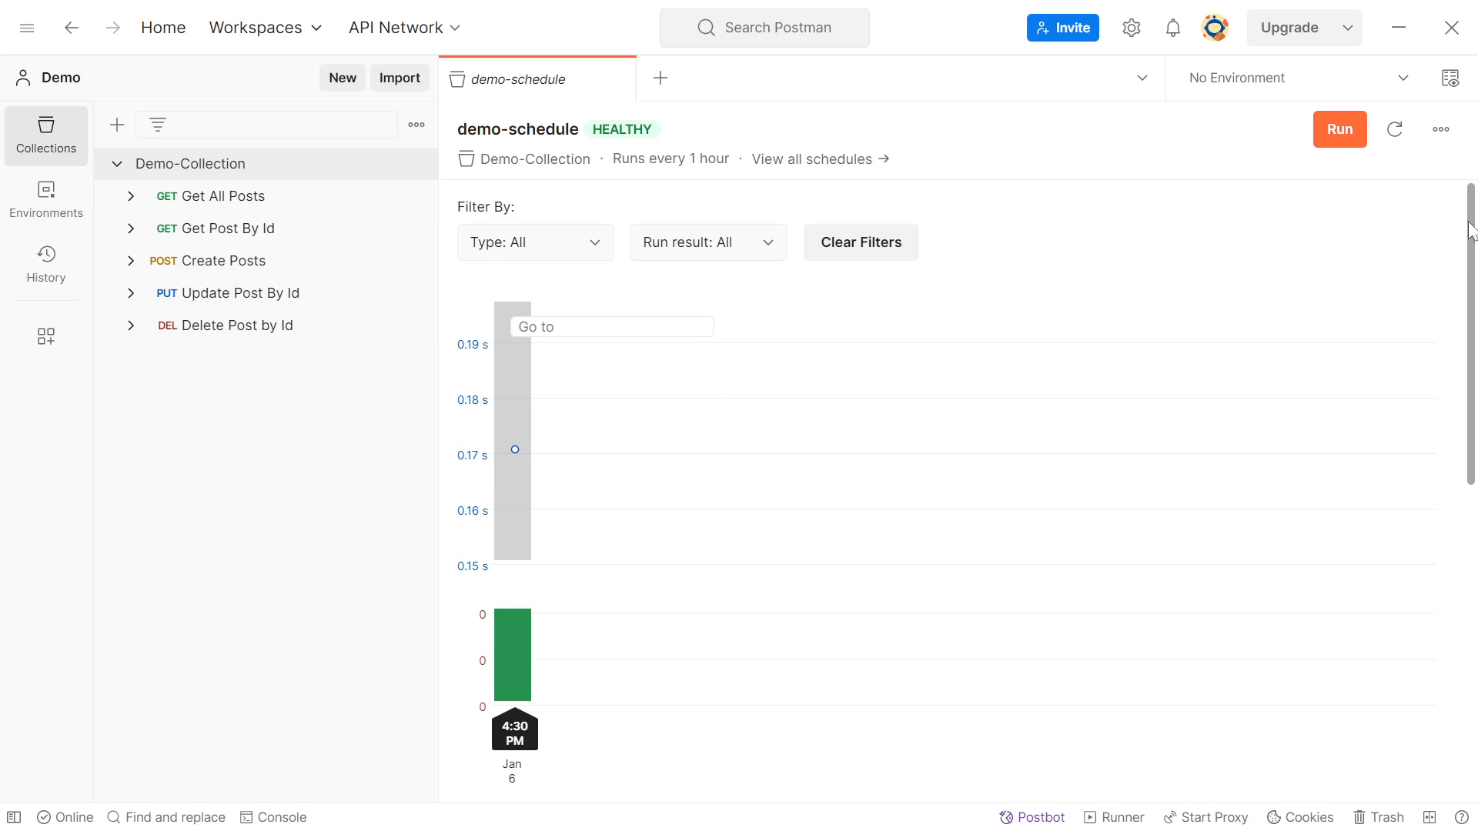
left_click_drag(1472, 227, 1474, 569)
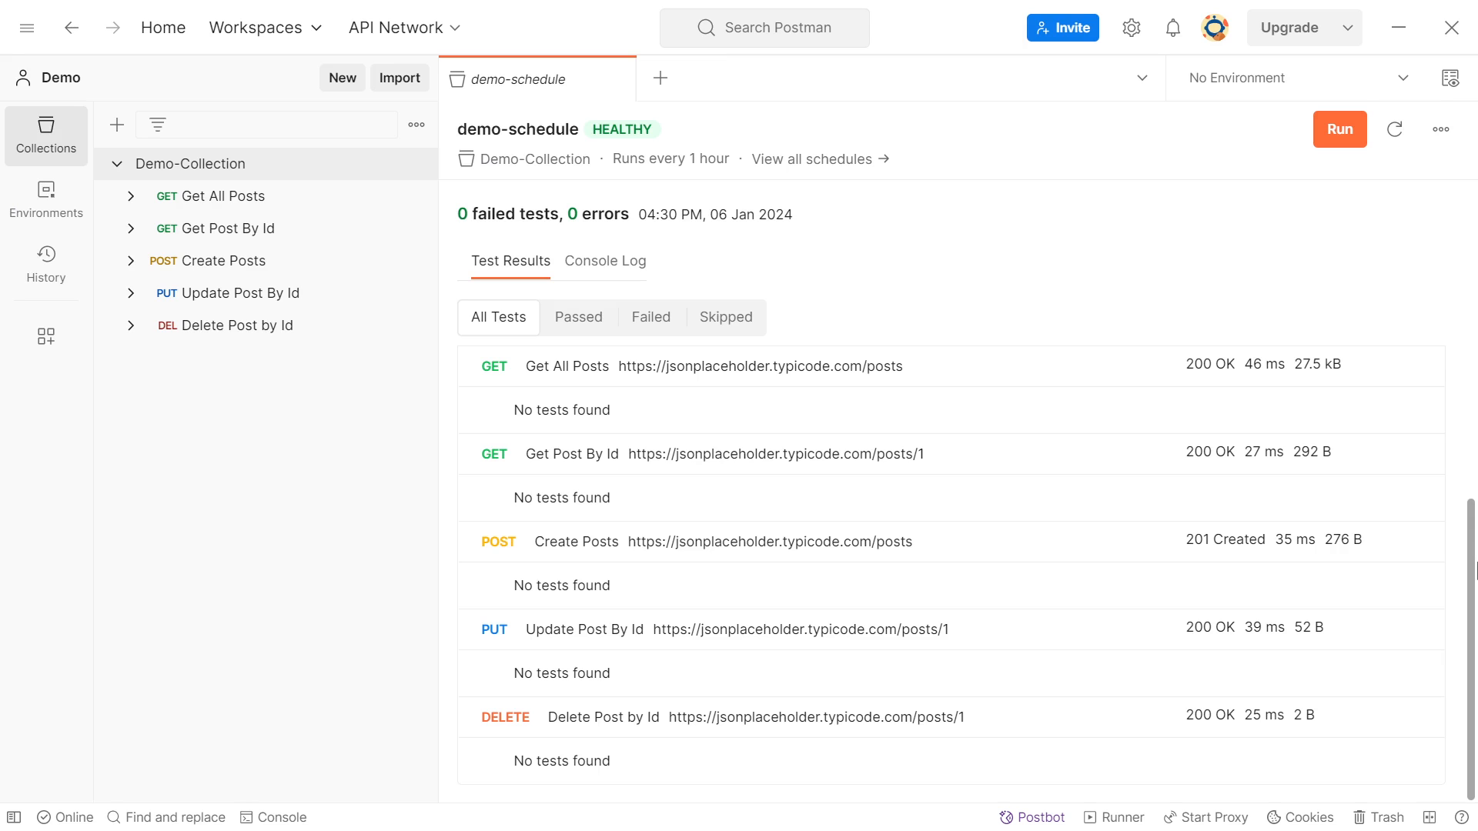
left_click(576, 317)
left_click(498, 442)
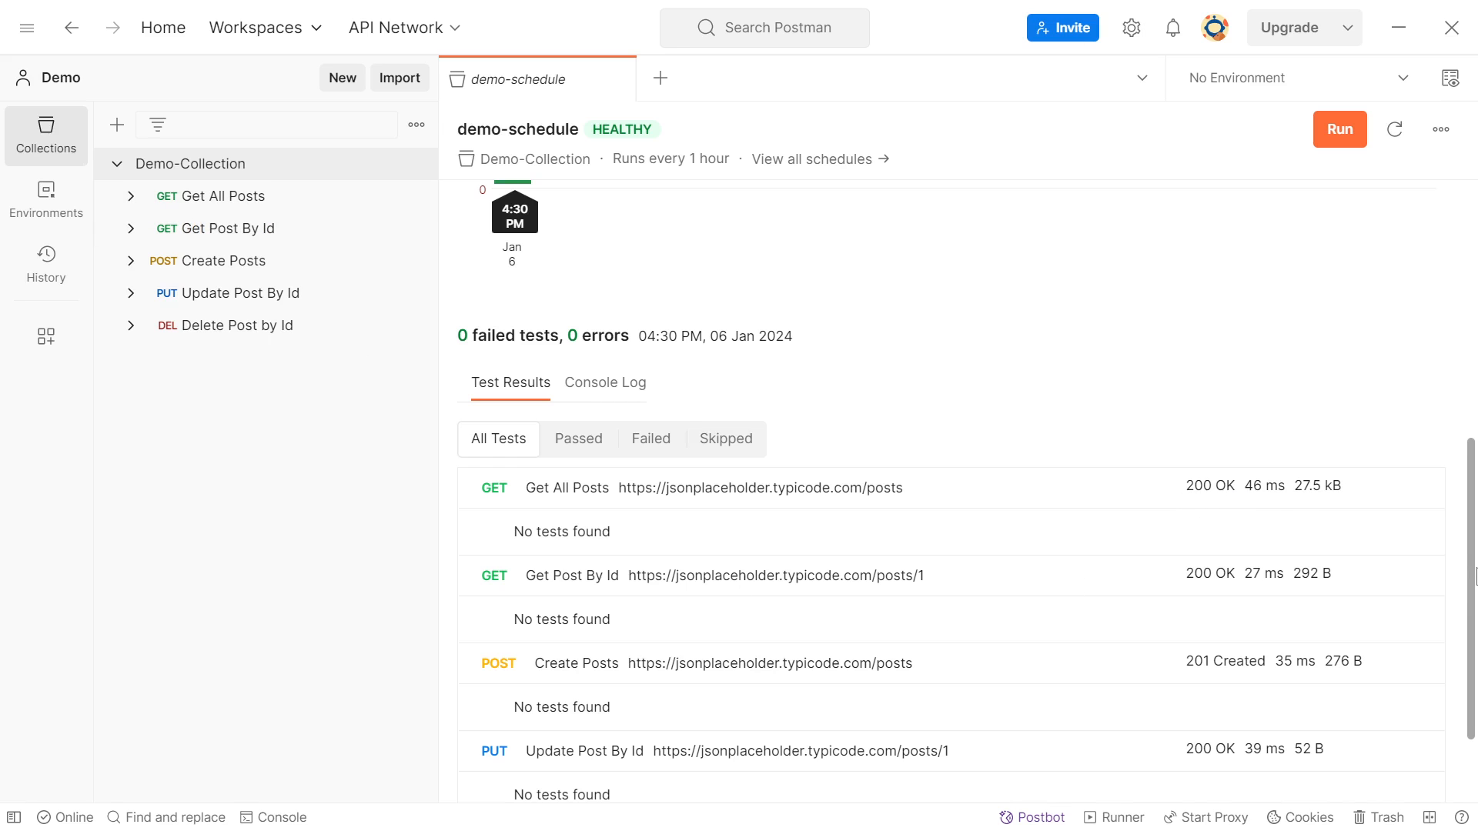
left_click_drag(1471, 576, 1467, 325)
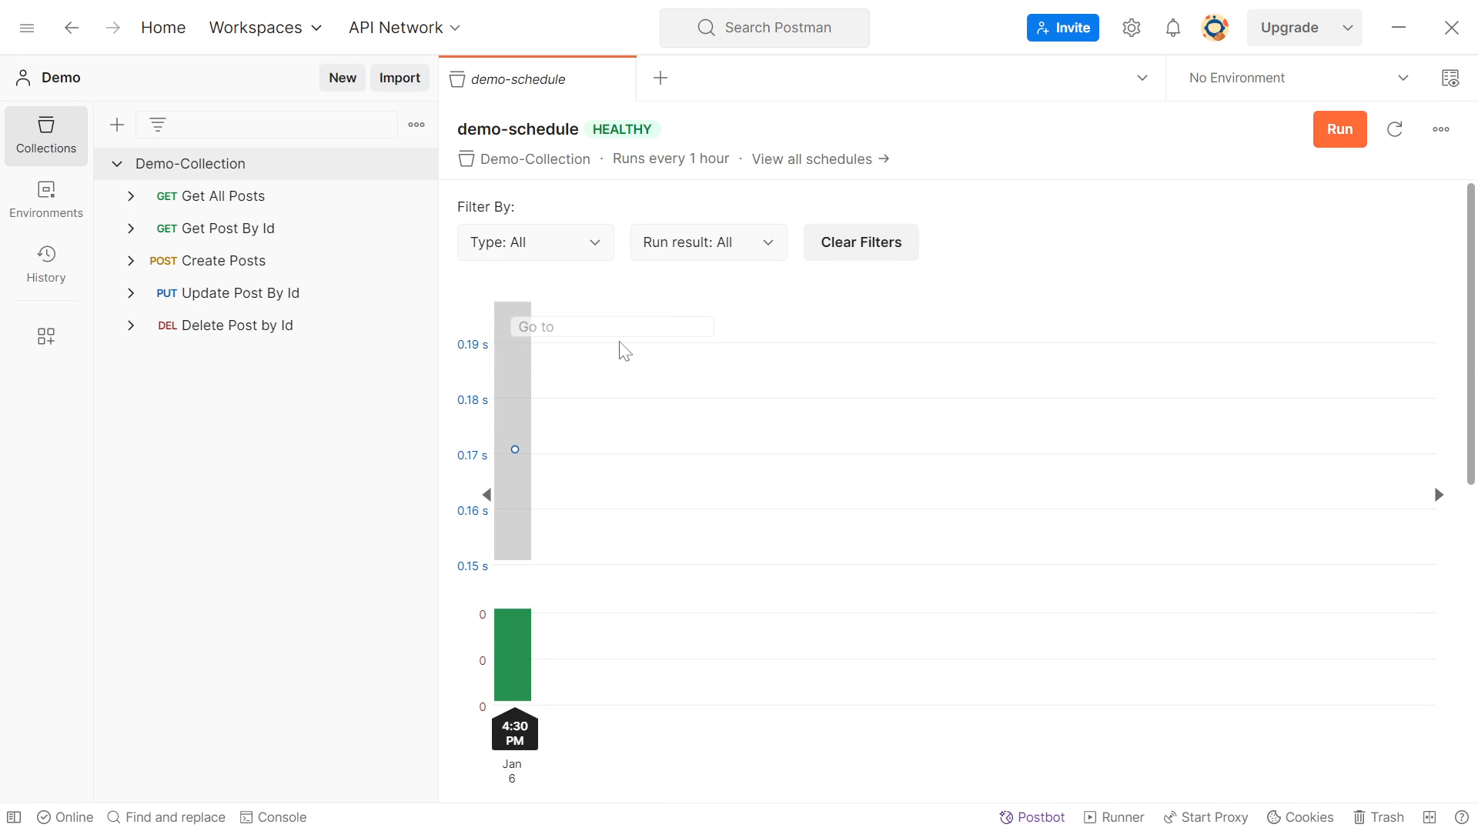
left_click(234, 201)
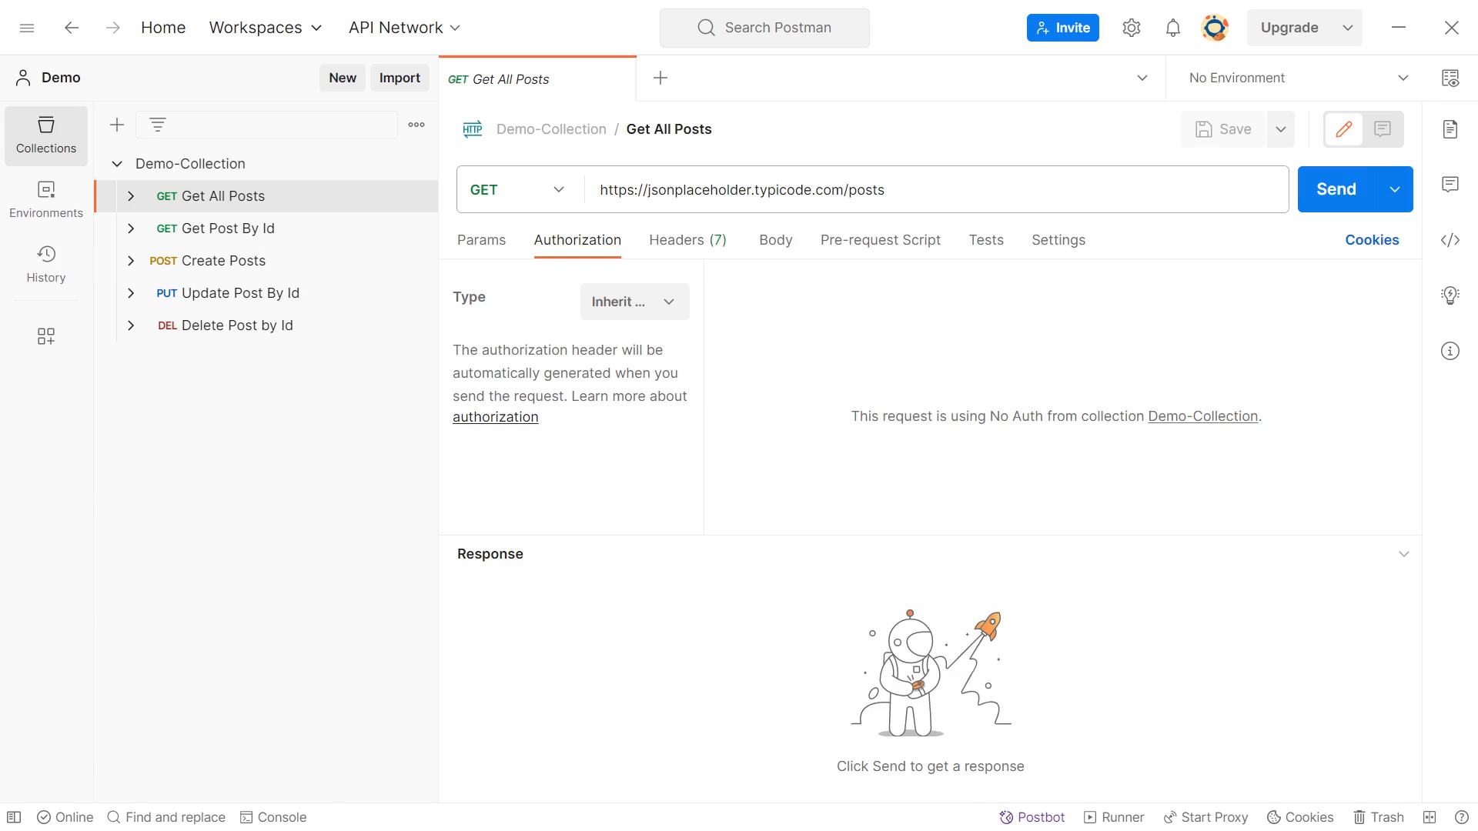
left_click(816, 192)
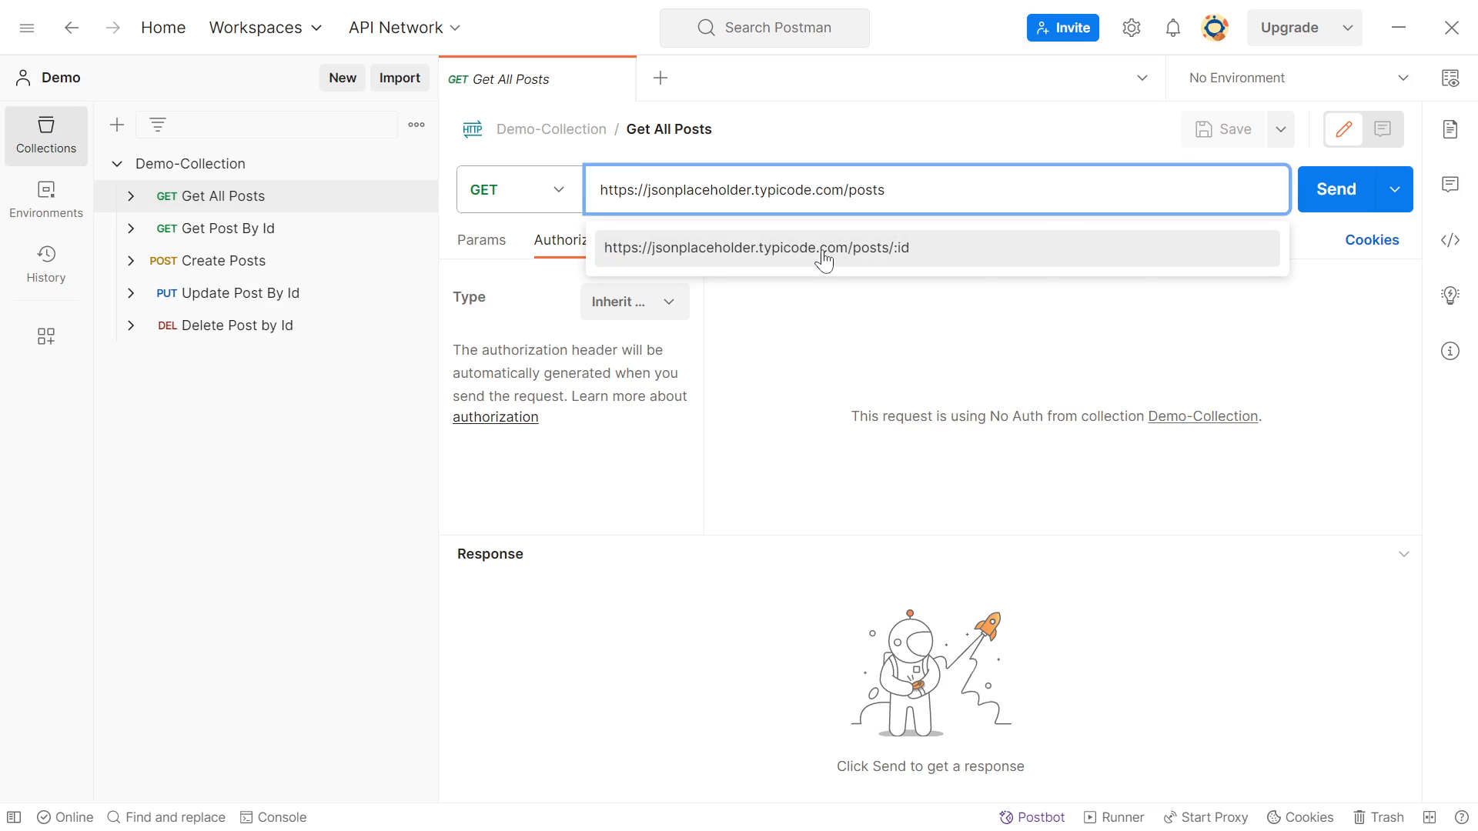
type("s")
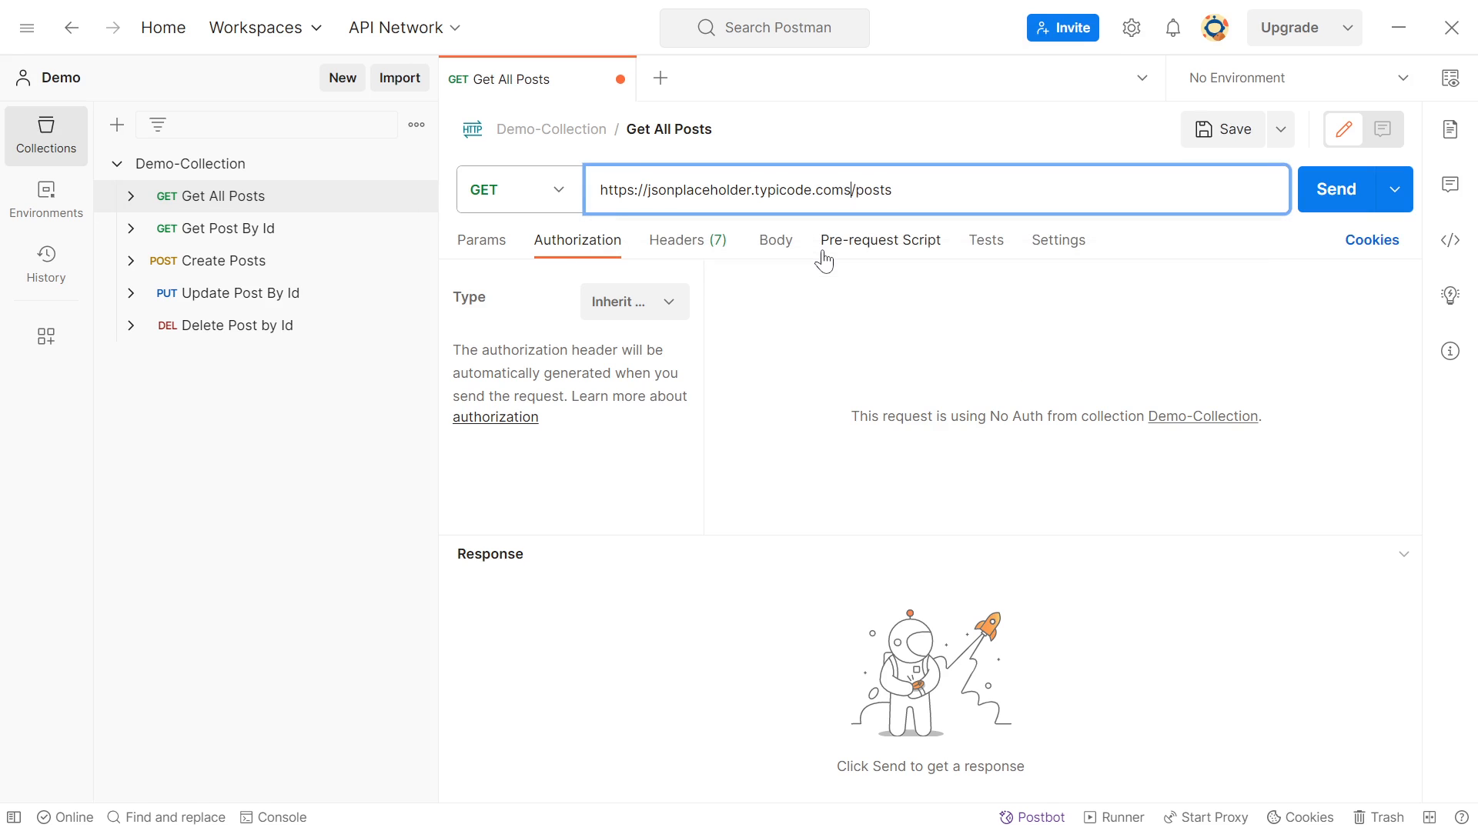
key("ctrl+s")
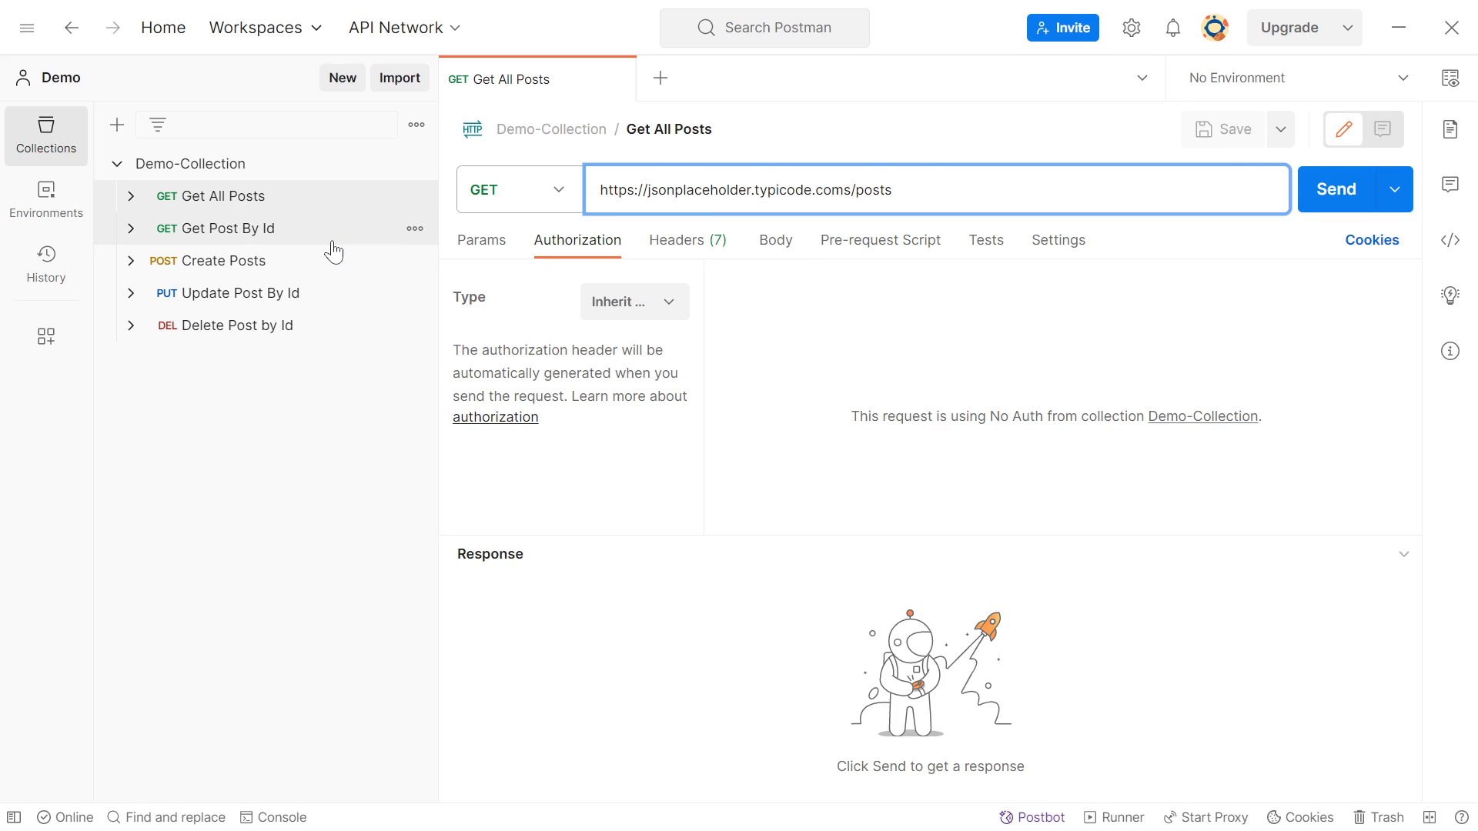
Open a new run configuration for Demo-Collection in scheduled mode and name the schedule demo
left_click(231, 168)
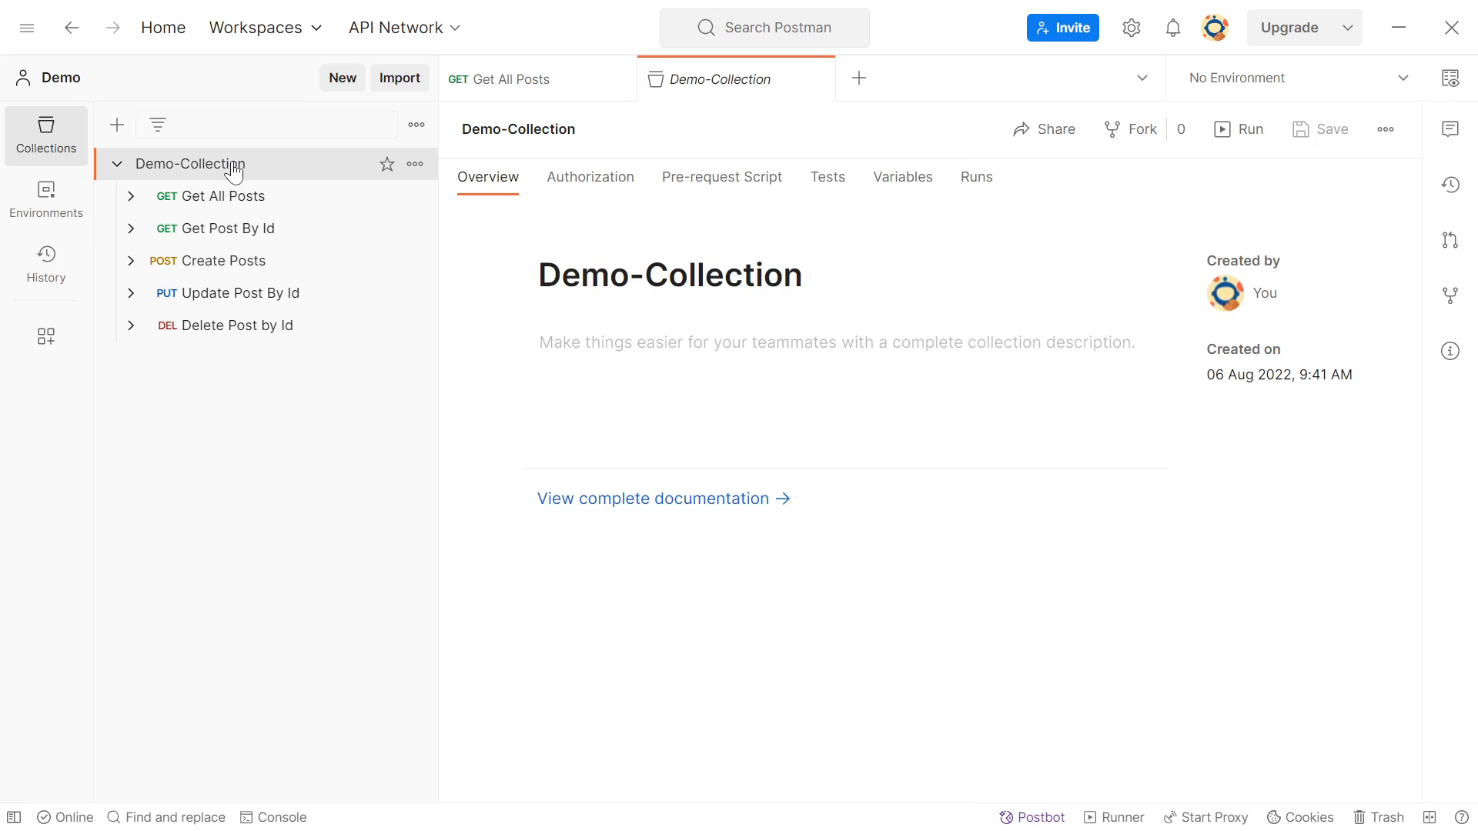
left_click(1238, 128)
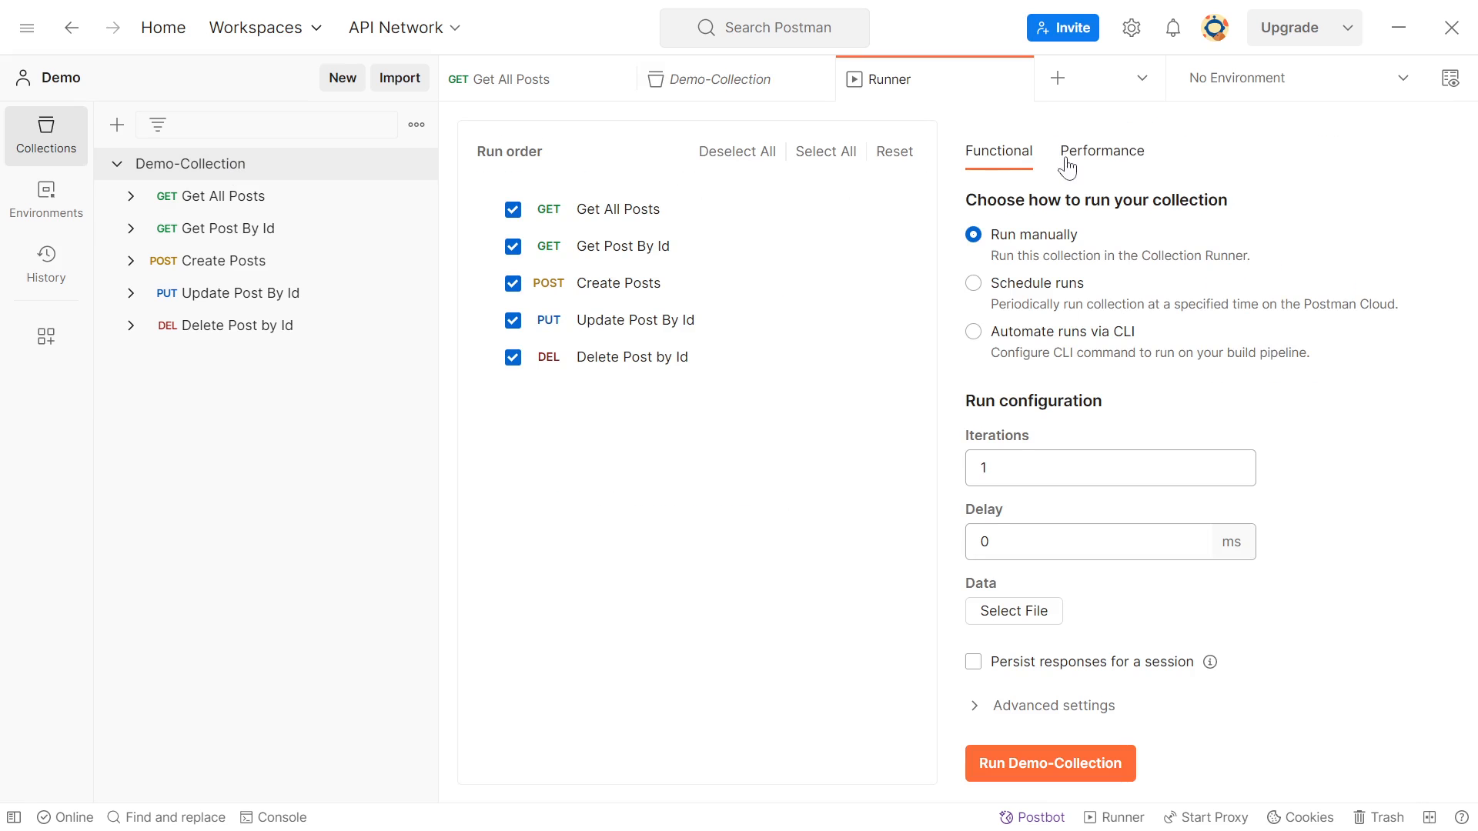
left_click(973, 285)
left_click(1016, 522)
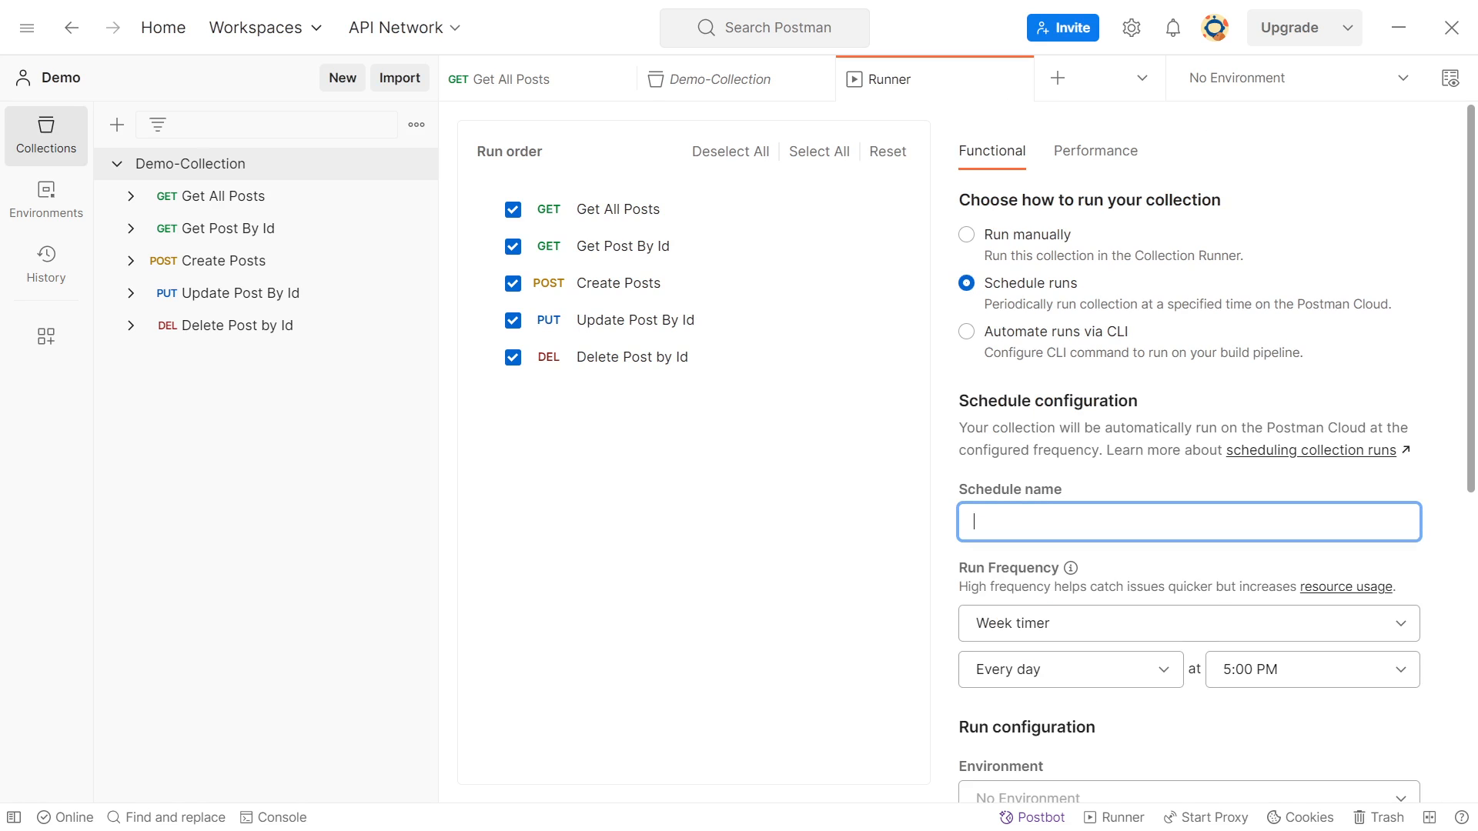
type("demo")
Set the demo schedule's run frequency to the hour timer, keeping the Every hour interval
left_click_drag(1472, 393, 1470, 483)
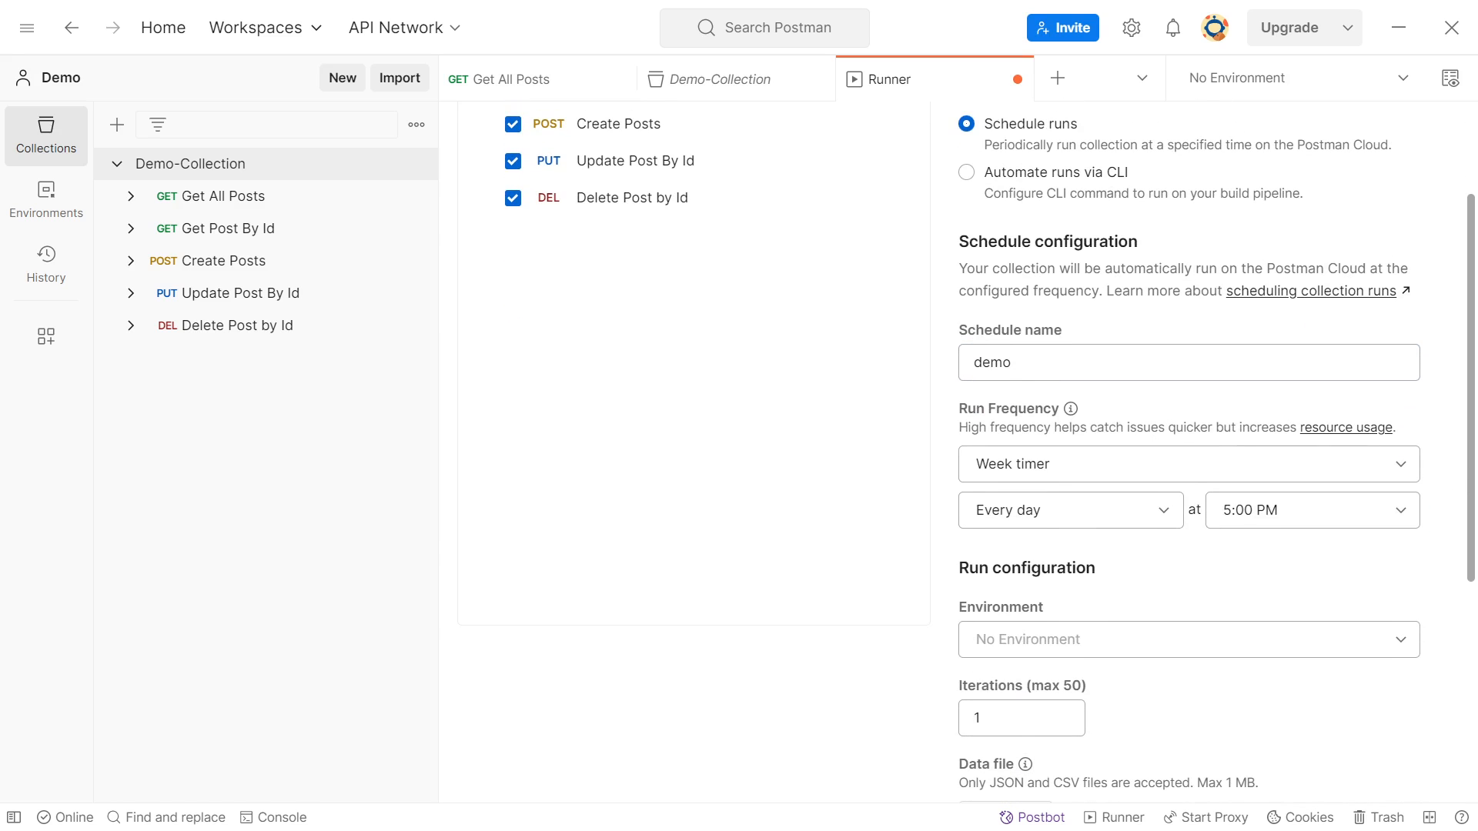
left_click(1094, 466)
left_click(1044, 550)
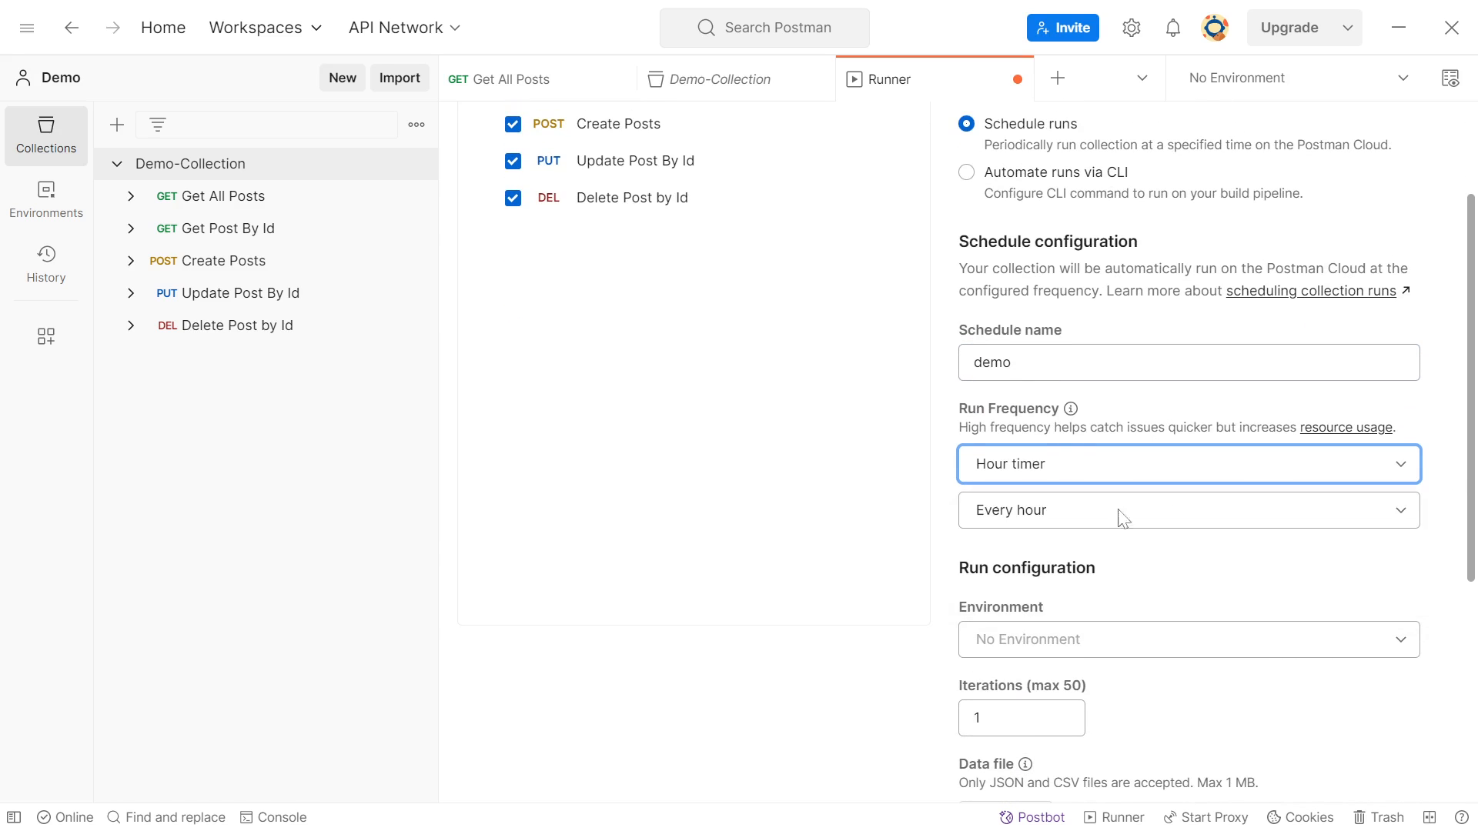
left_click_drag(1474, 388, 1465, 635)
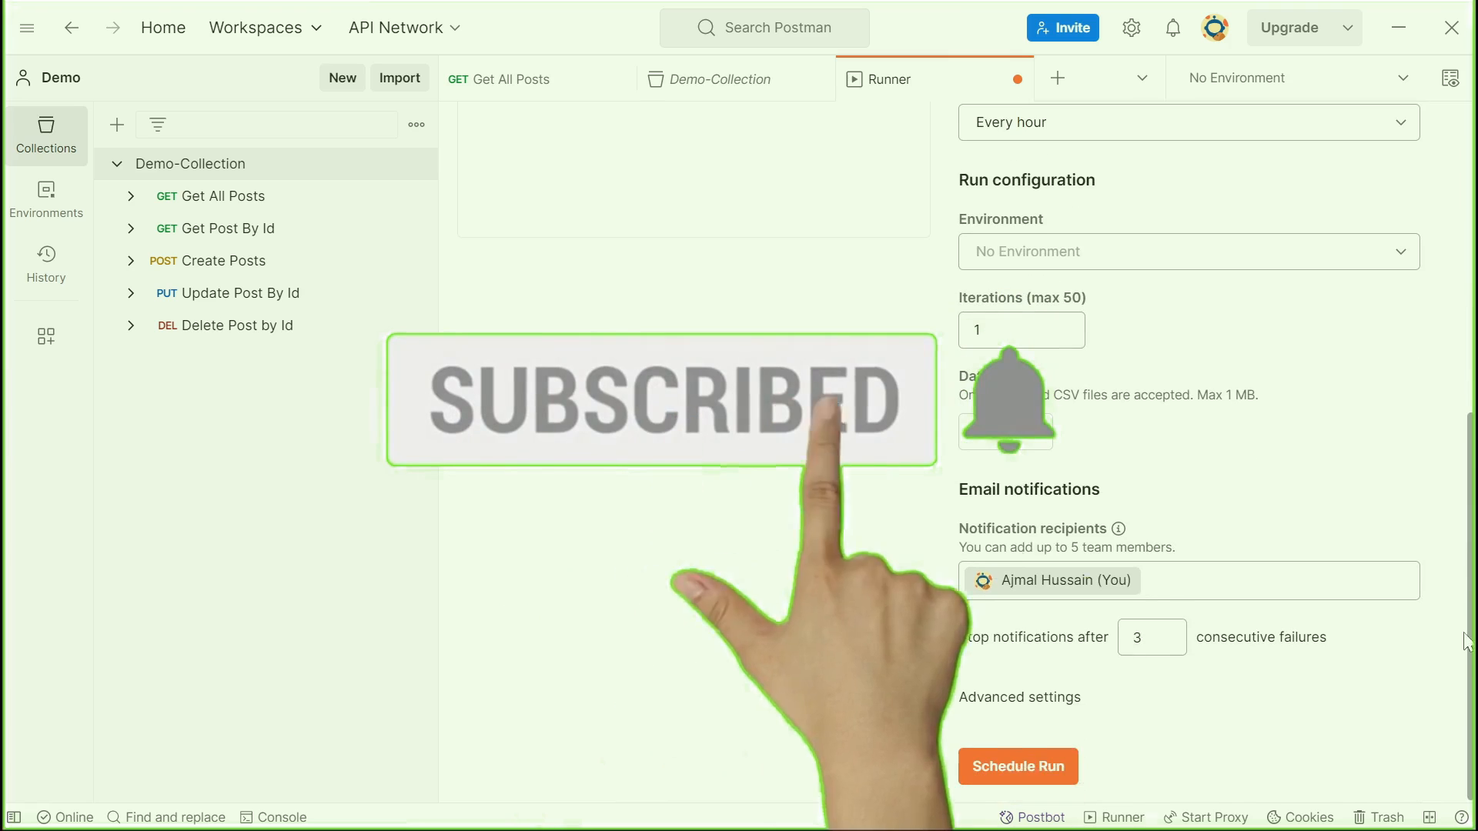
Create the demo schedule and run it immediately to check its results
left_click(1001, 765)
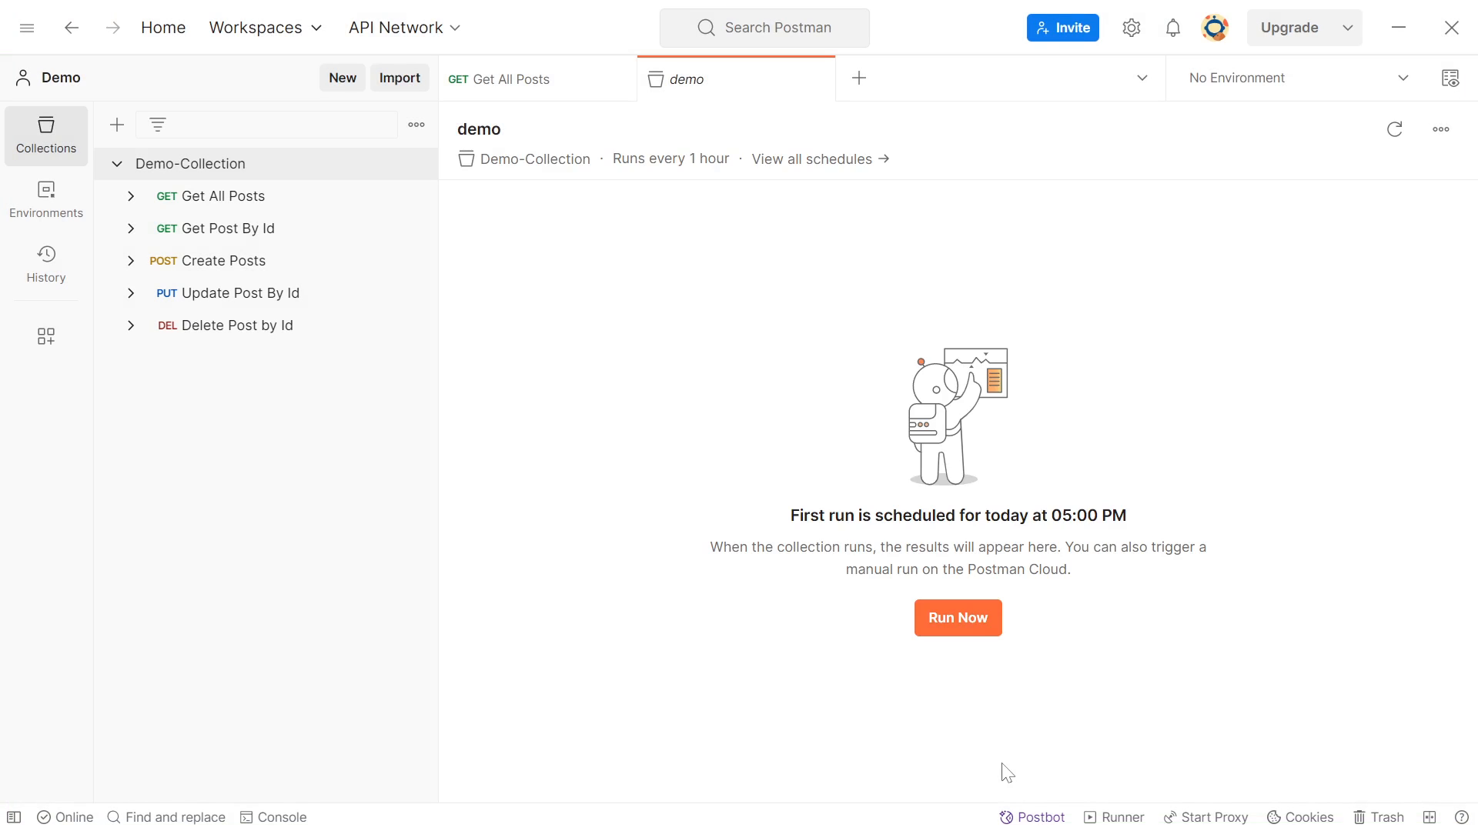
left_click(959, 621)
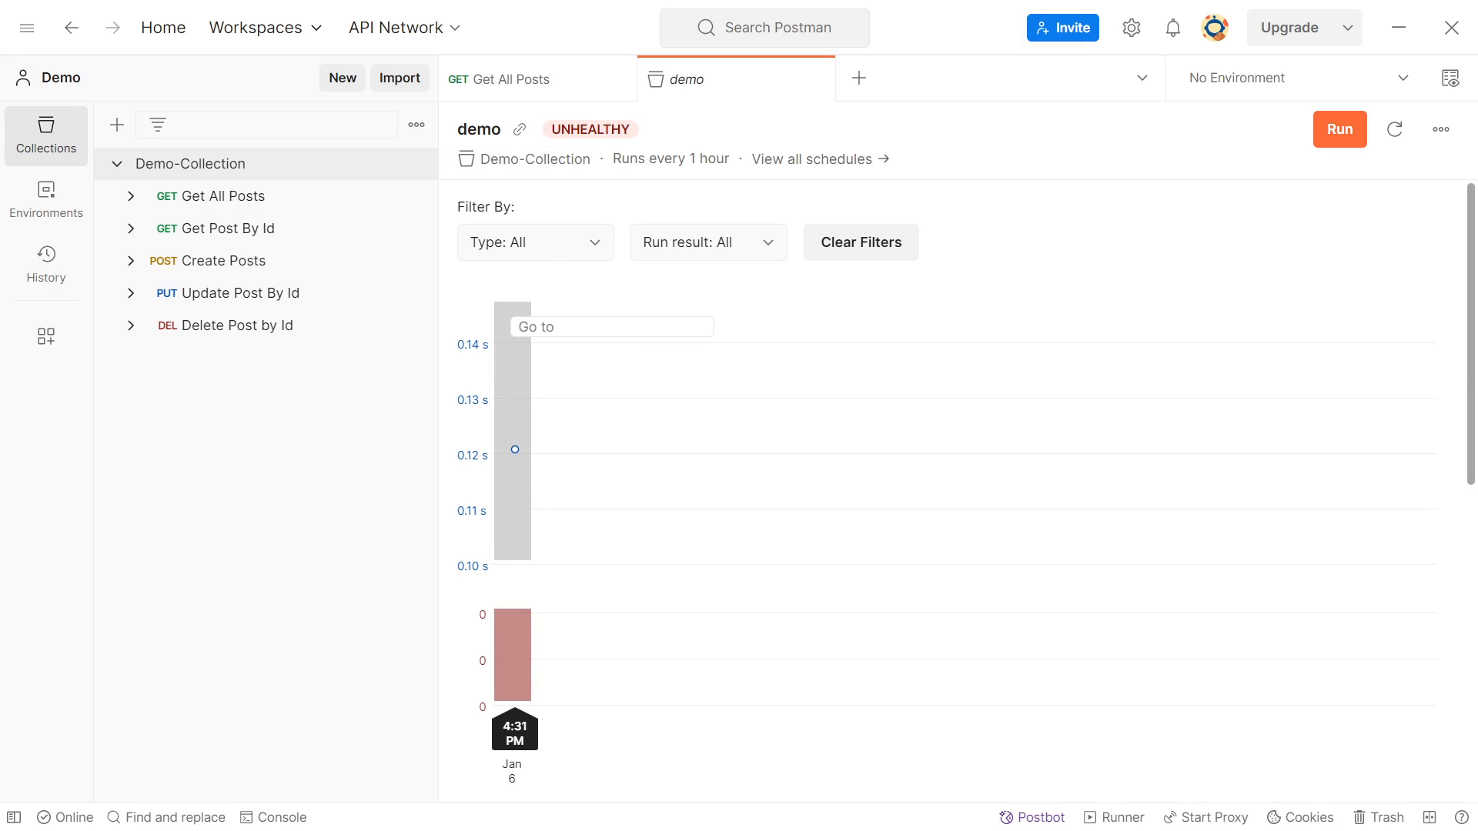
left_click_drag(1470, 253, 1457, 570)
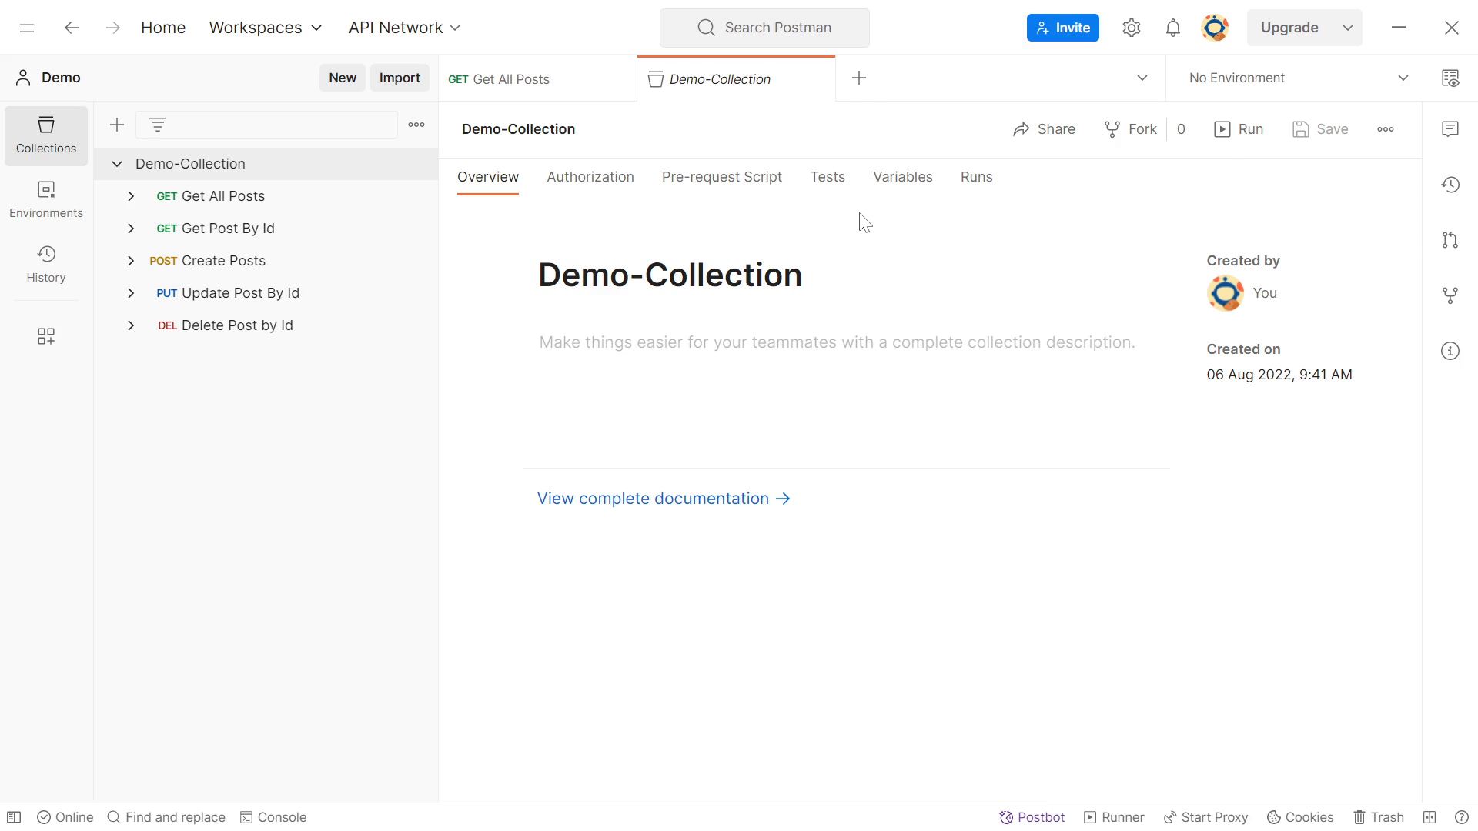
Open a performance run configuration for Demo-Collection with 25 maximum virtual users and a 2-minute test duration
left_click(1227, 130)
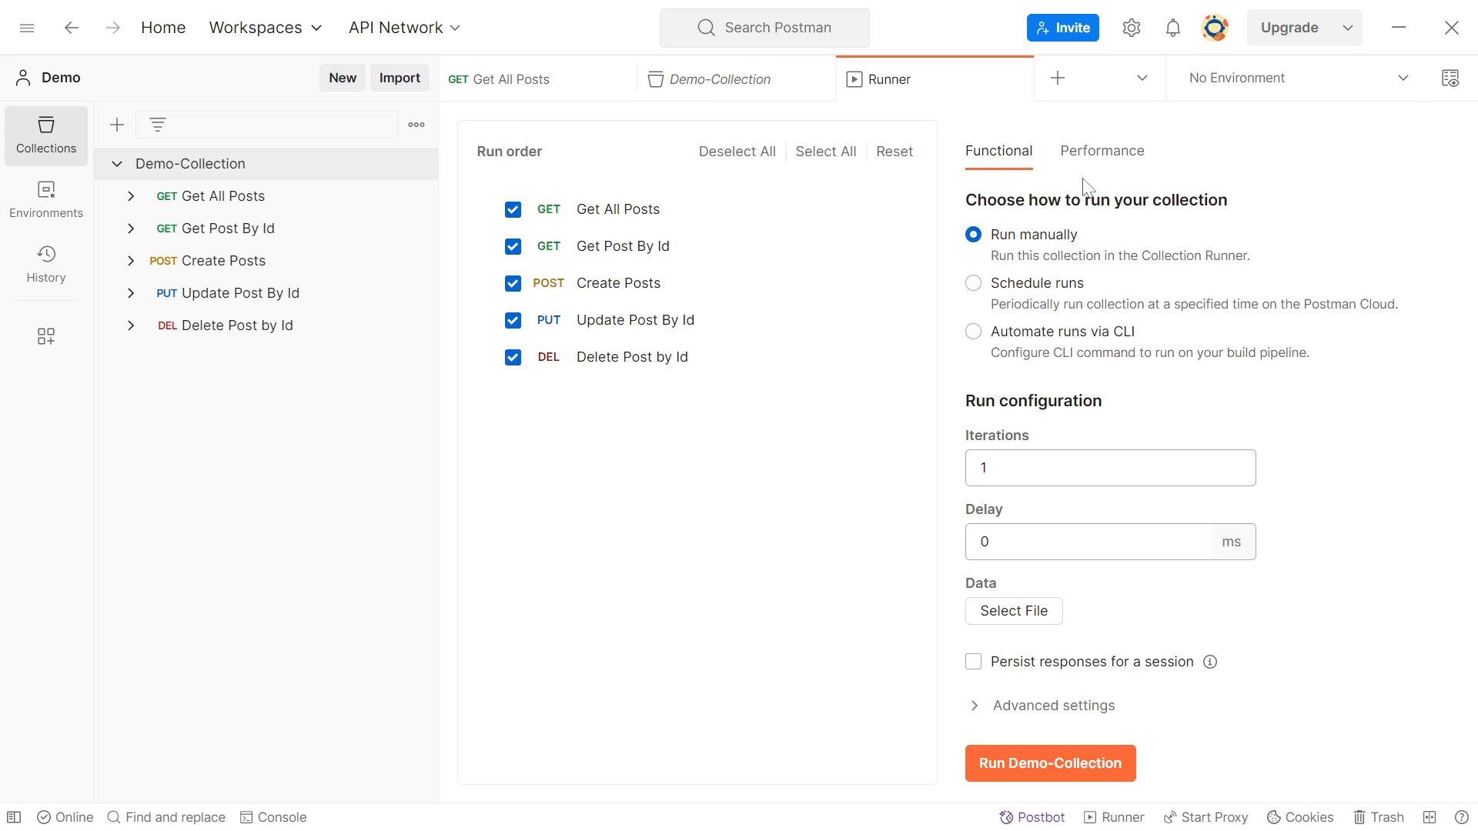
left_click(1105, 162)
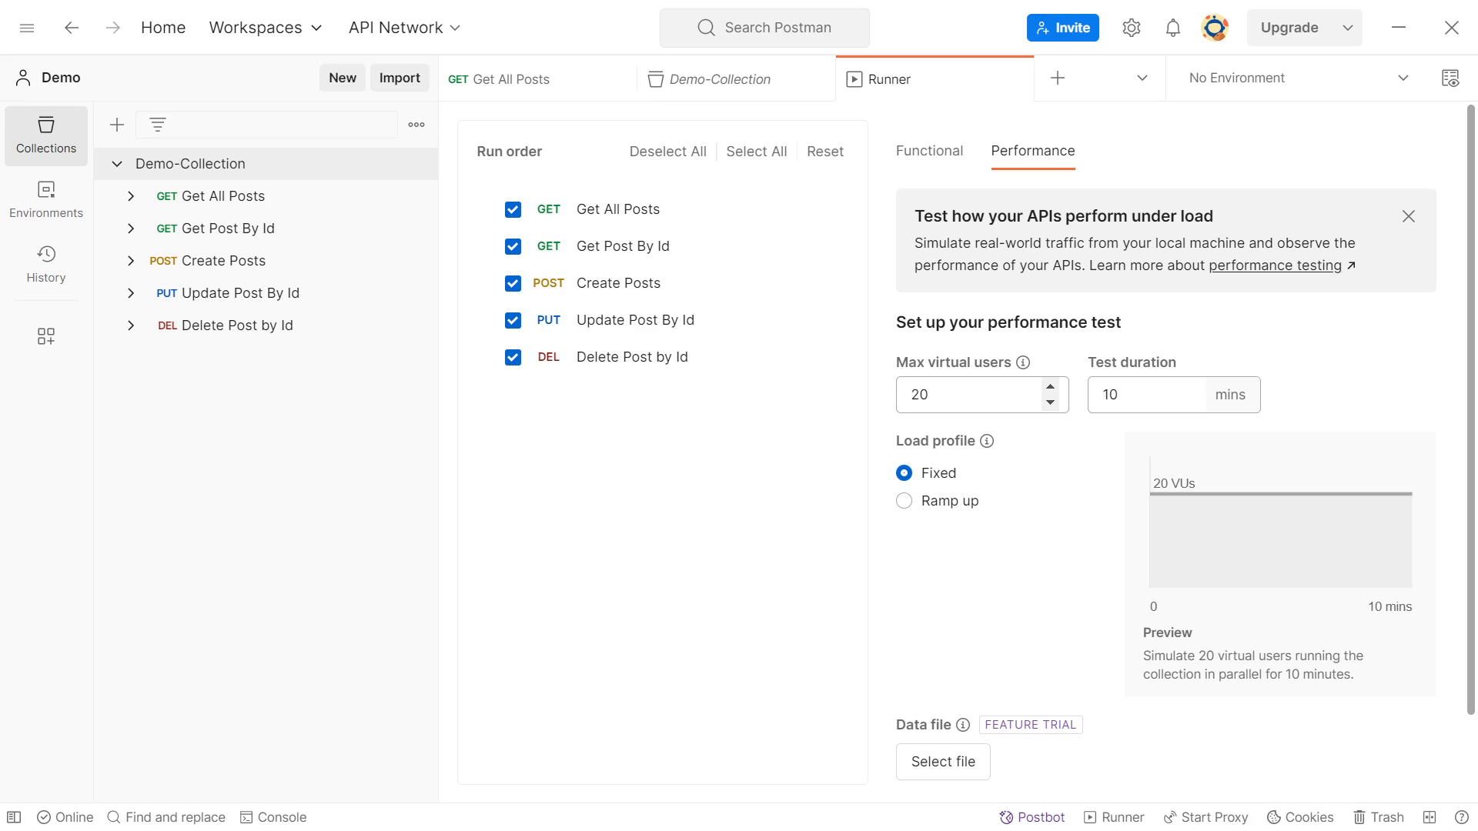
left_click_drag(946, 395, 910, 395)
type("25")
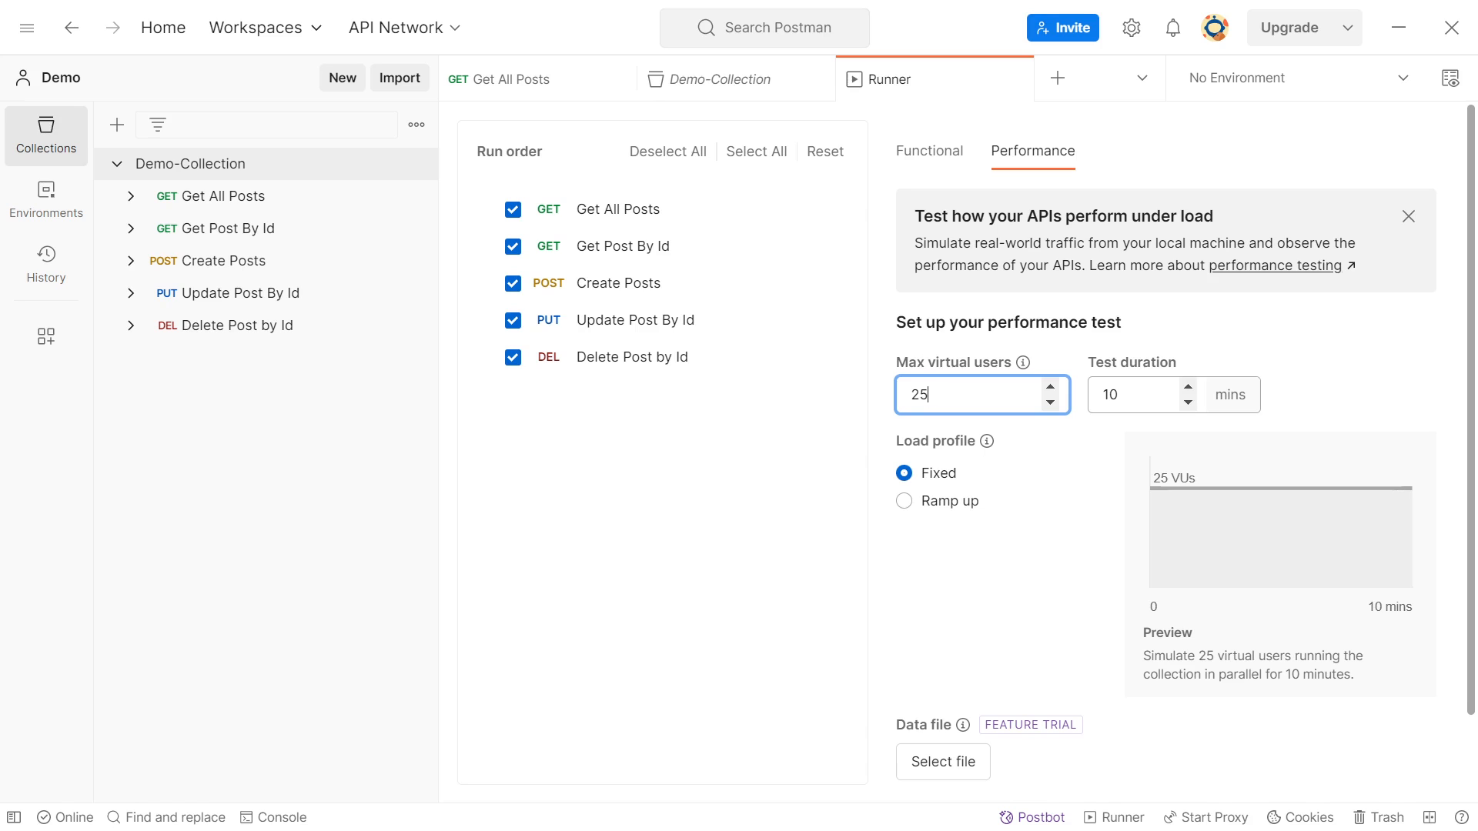
key("Tab")
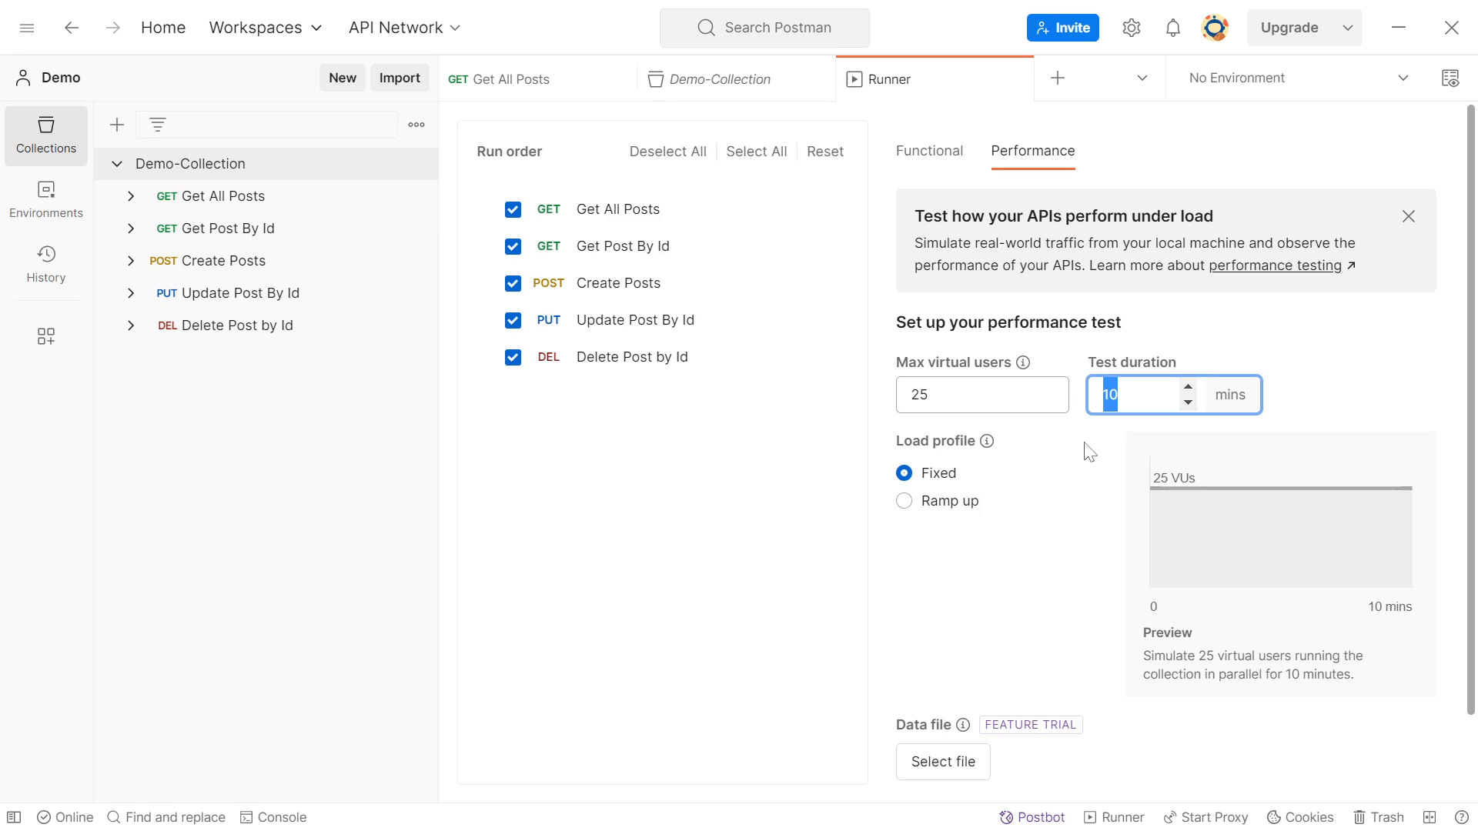
type("2")
Set the performance test's load profile to Ramp up with a ramp up duration of 1 minute
left_click(904, 502)
left_click(908, 478)
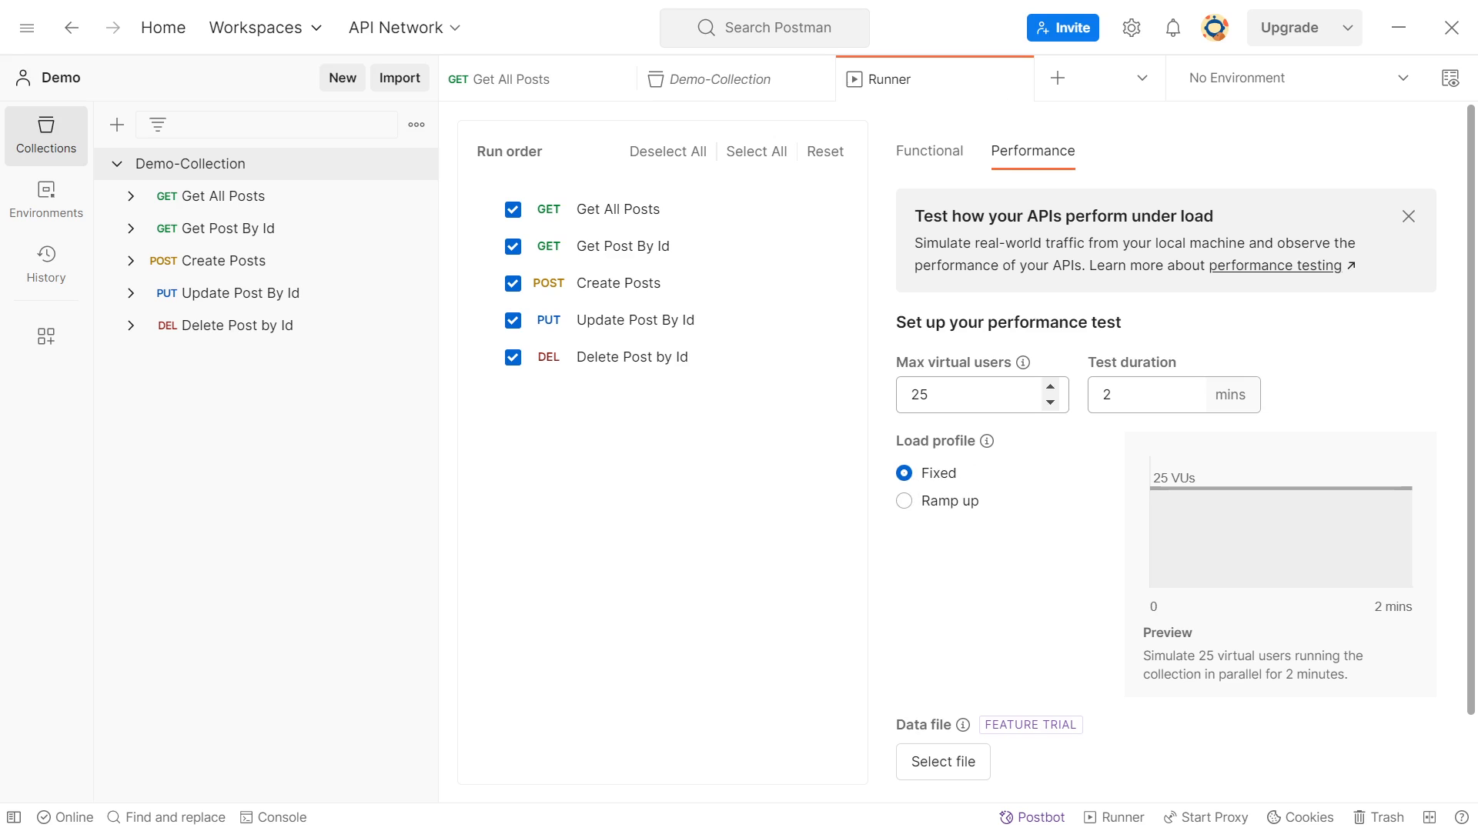
left_click(904, 501)
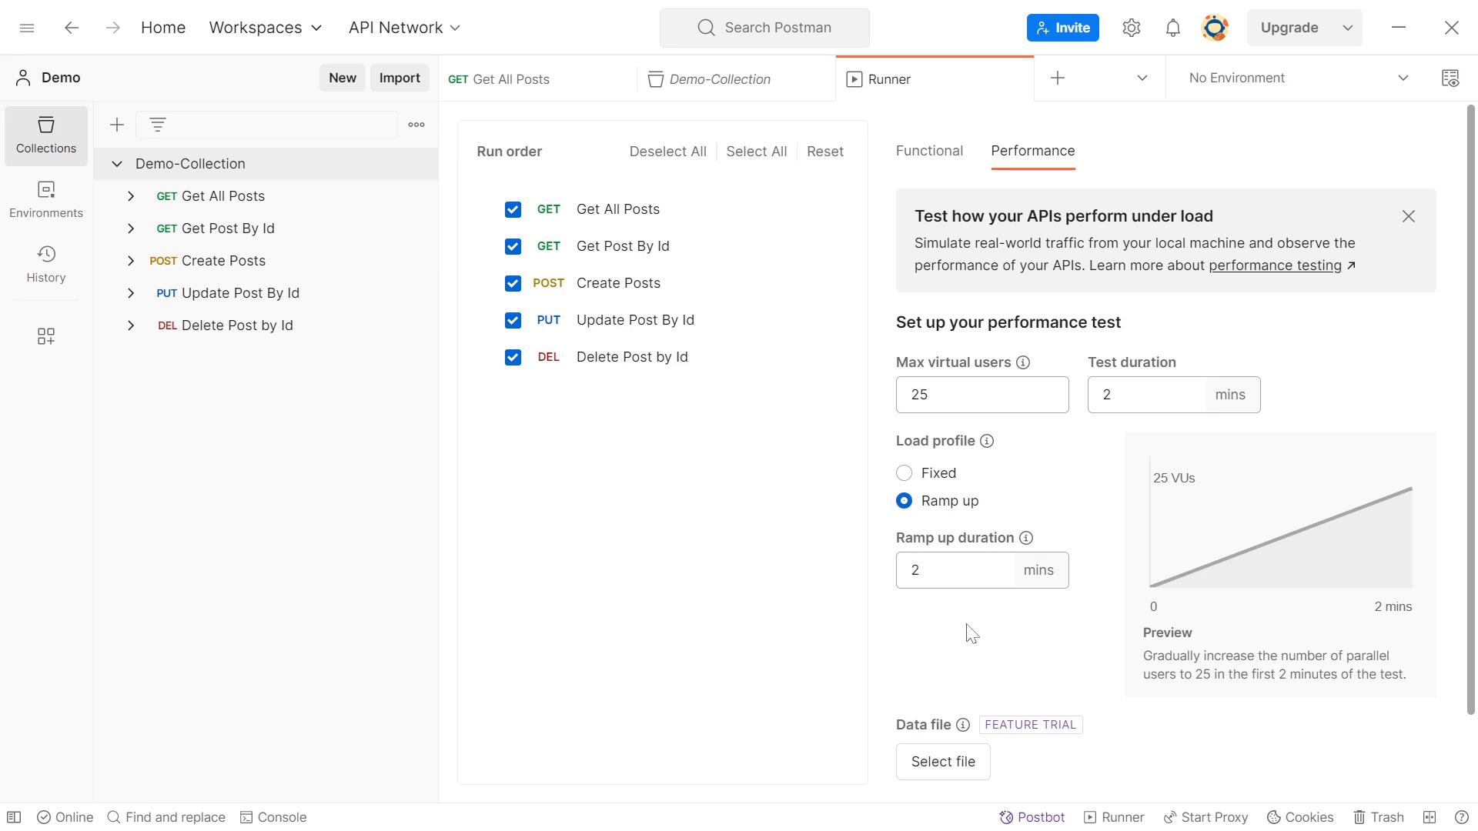
mouse_move(1028, 540)
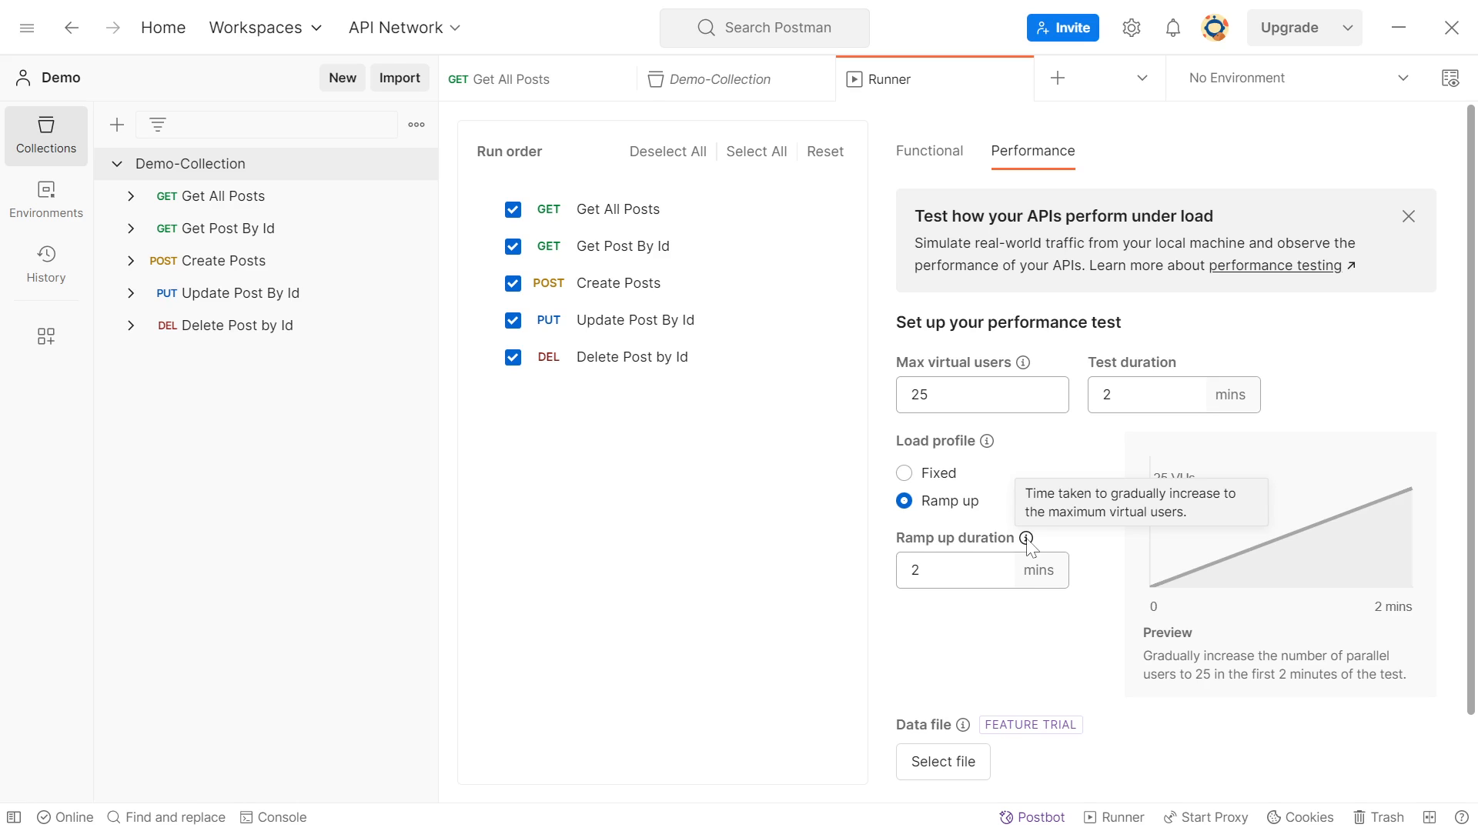
double_click(923, 578)
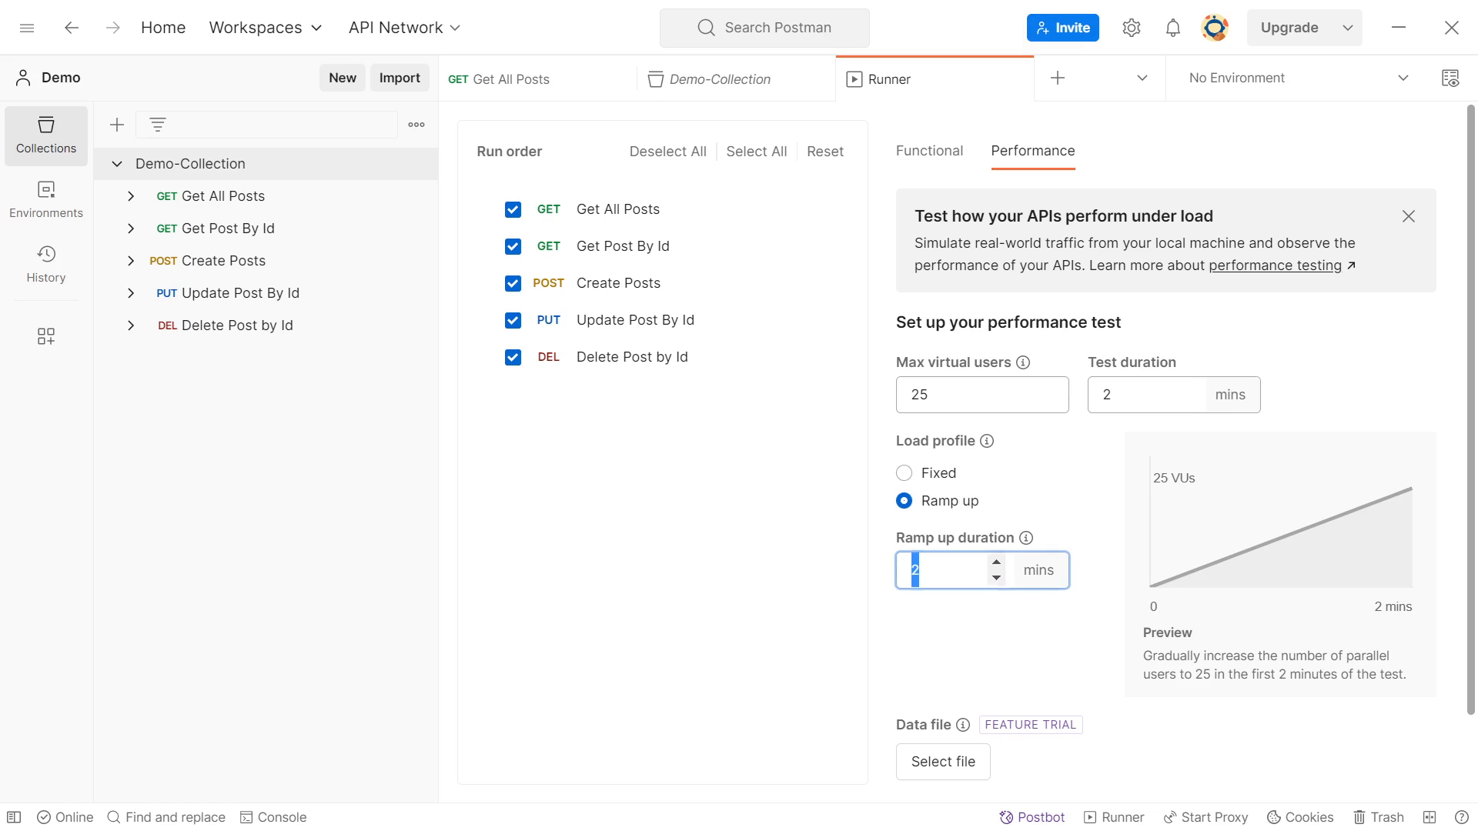
left_click_drag(927, 570, 903, 570)
type("1")
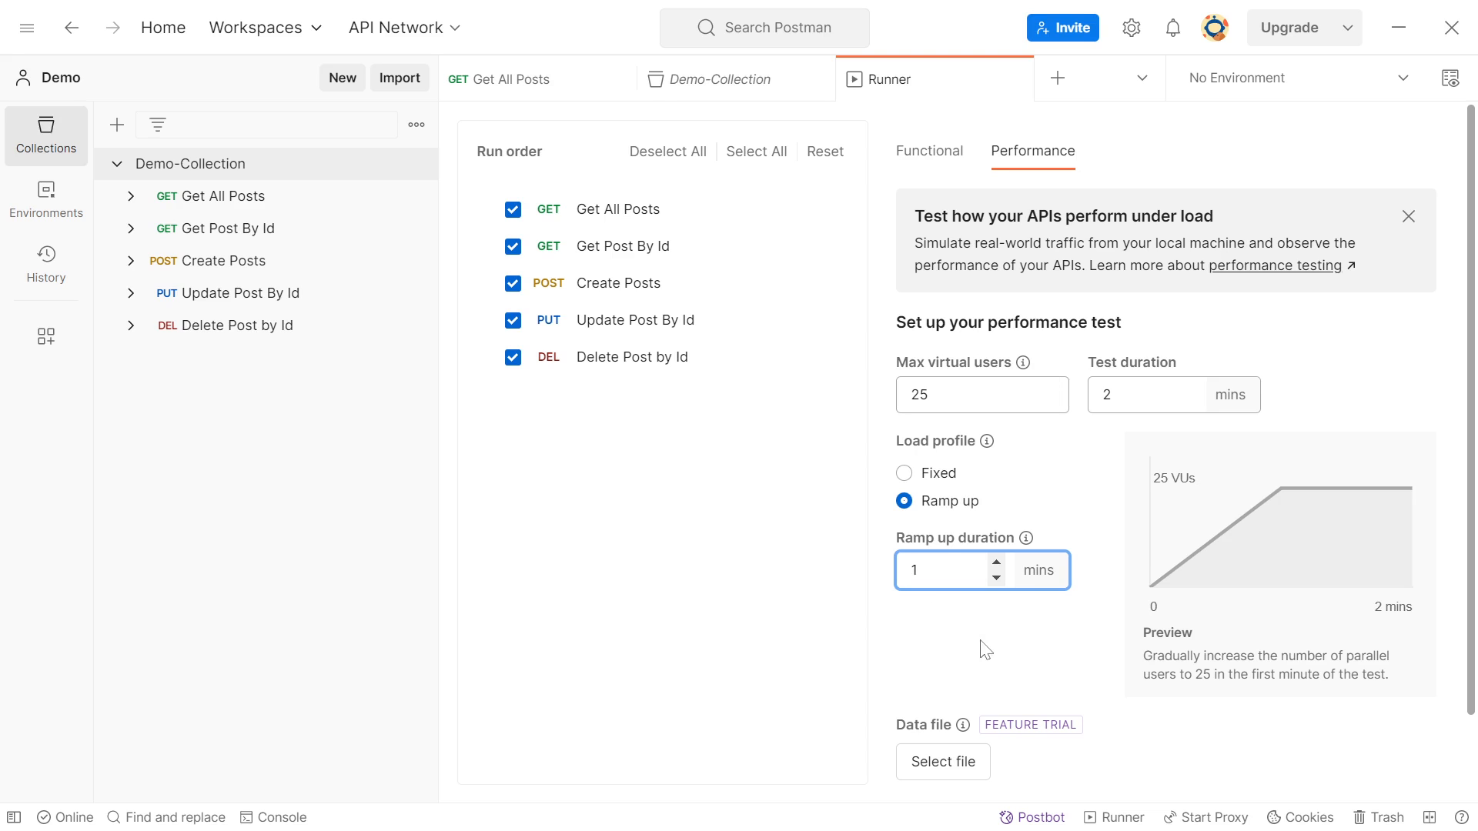
Run the performance test on Demo-Collection and check its average response time in the summary
left_click_drag(1472, 475, 1454, 585)
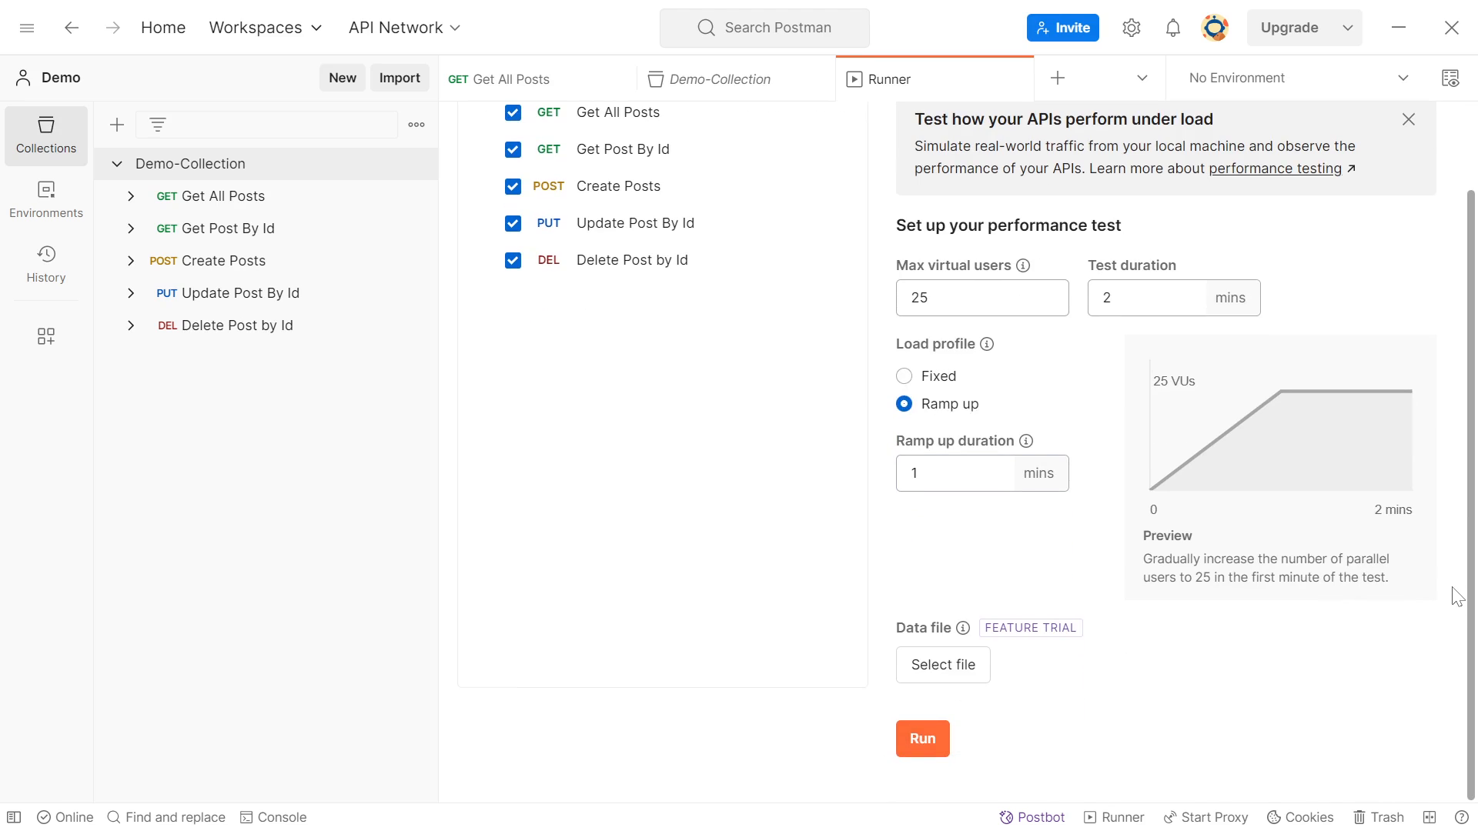
left_click(925, 735)
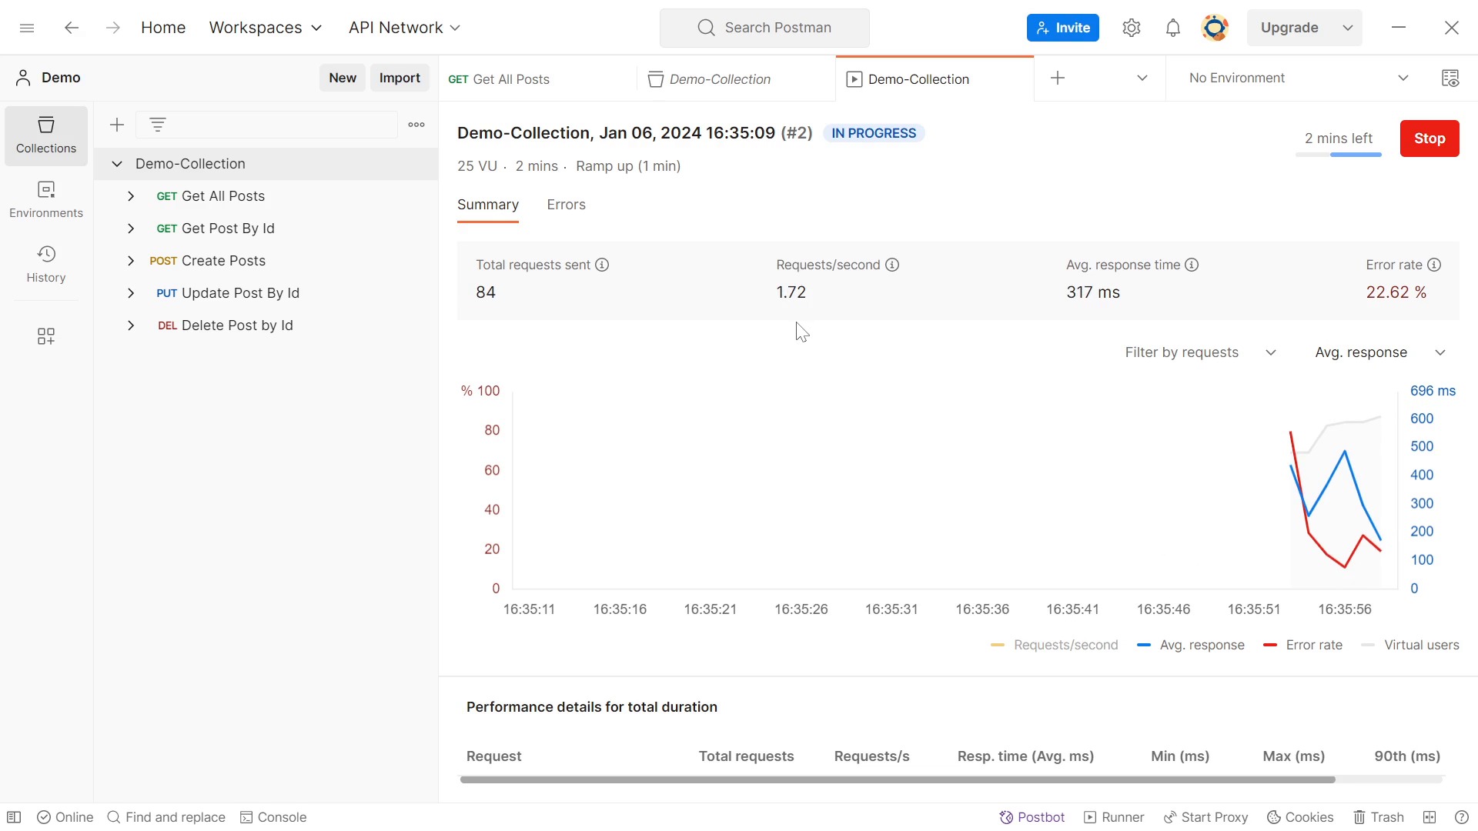
triple_click(1070, 292)
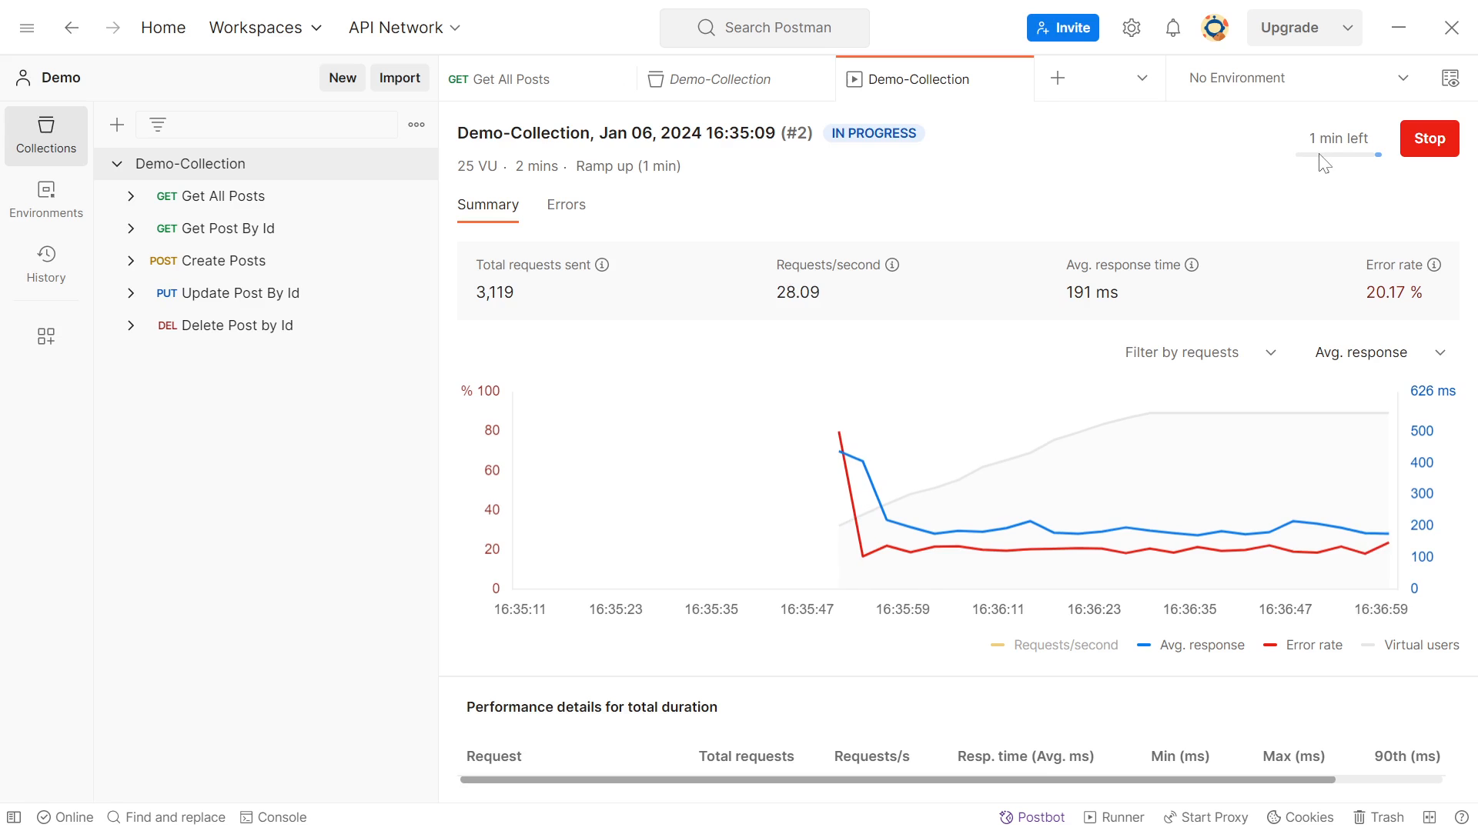
Examine the finished run's performance graph and the per-request performance details, from total requests and response times through to error percentage
mouse_move(1367, 442)
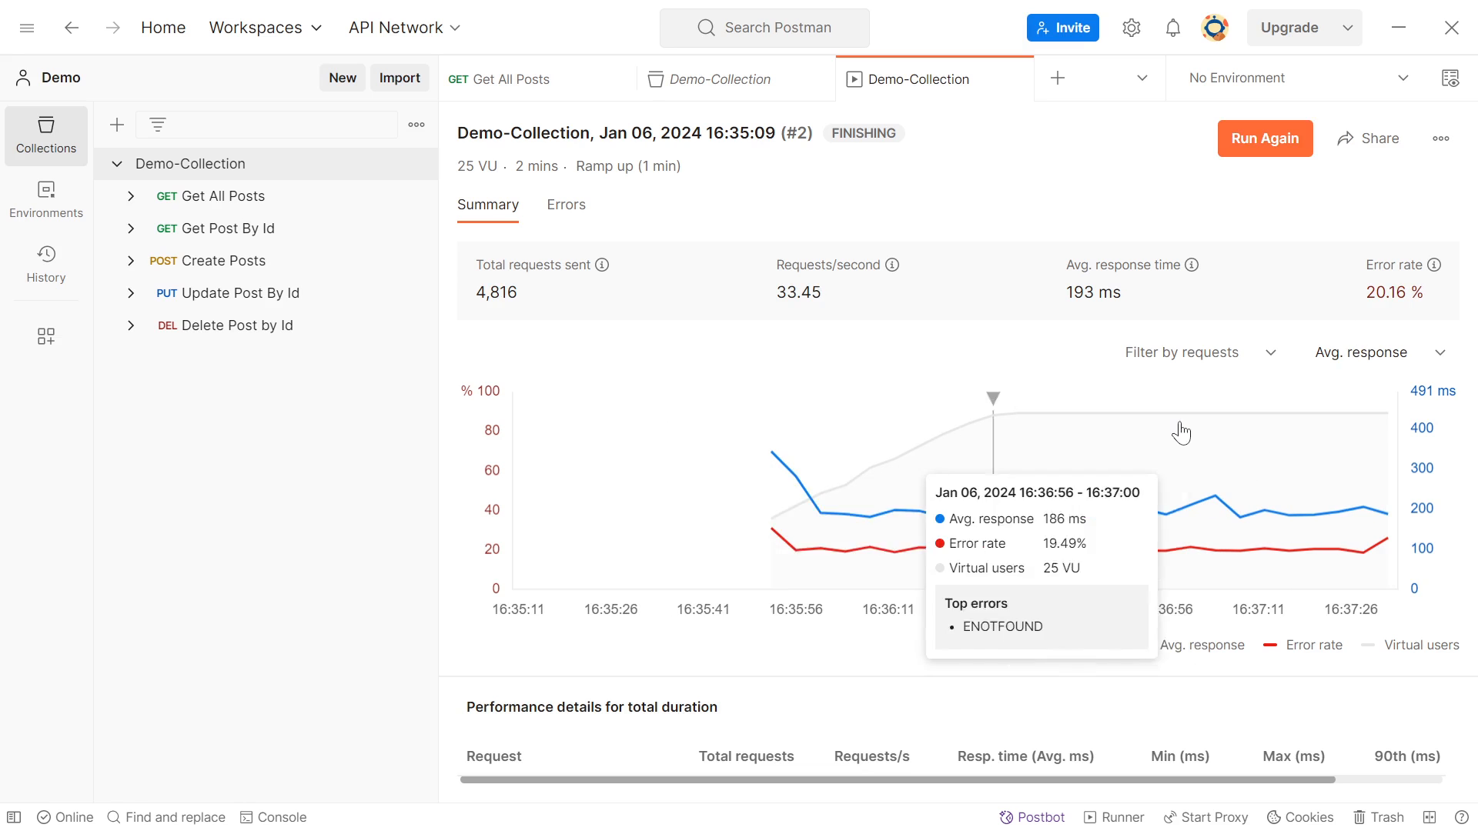
left_click_drag(908, 677, 860, 414)
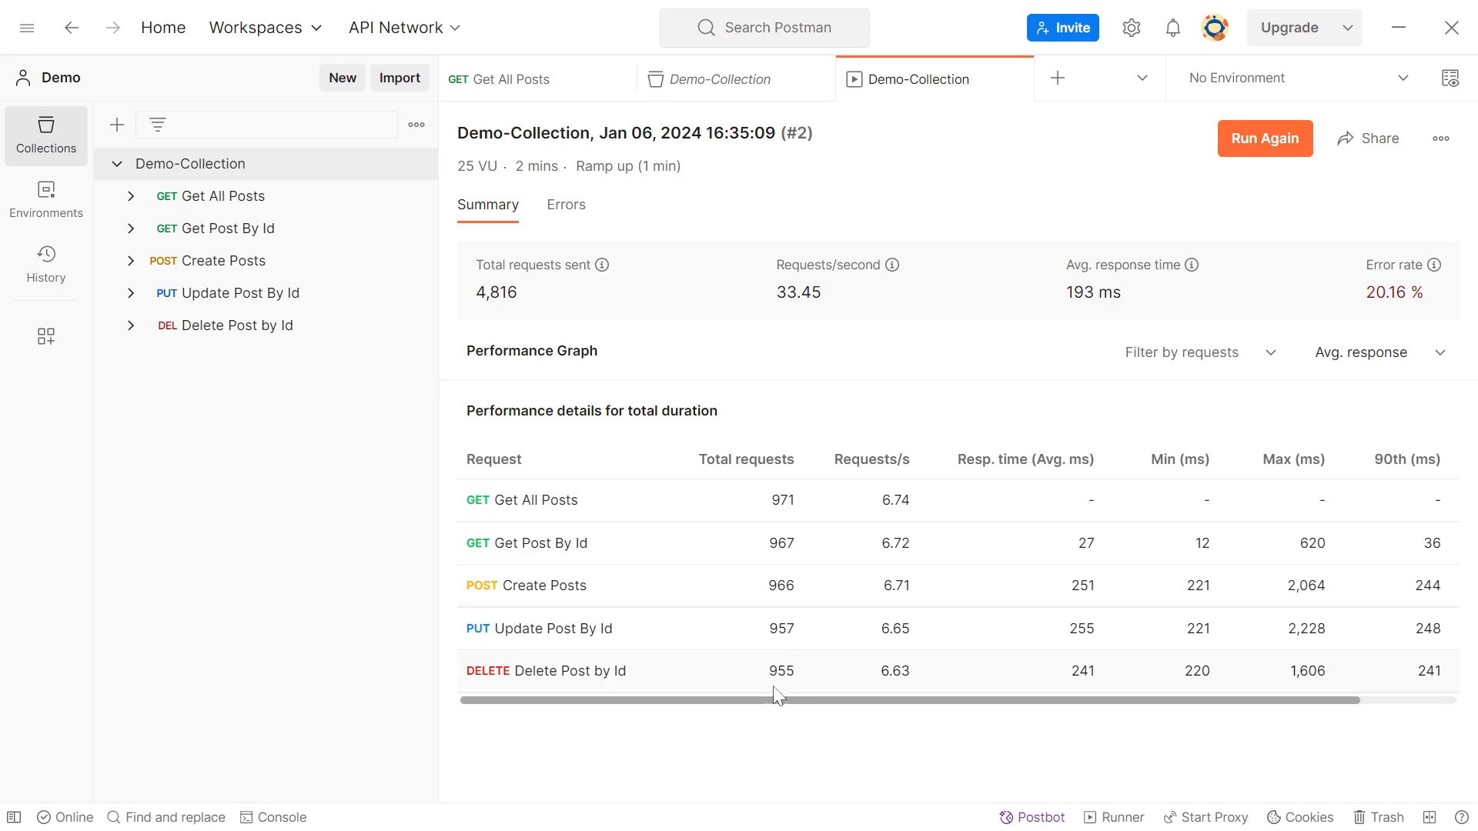
left_click_drag(772, 713, 910, 719)
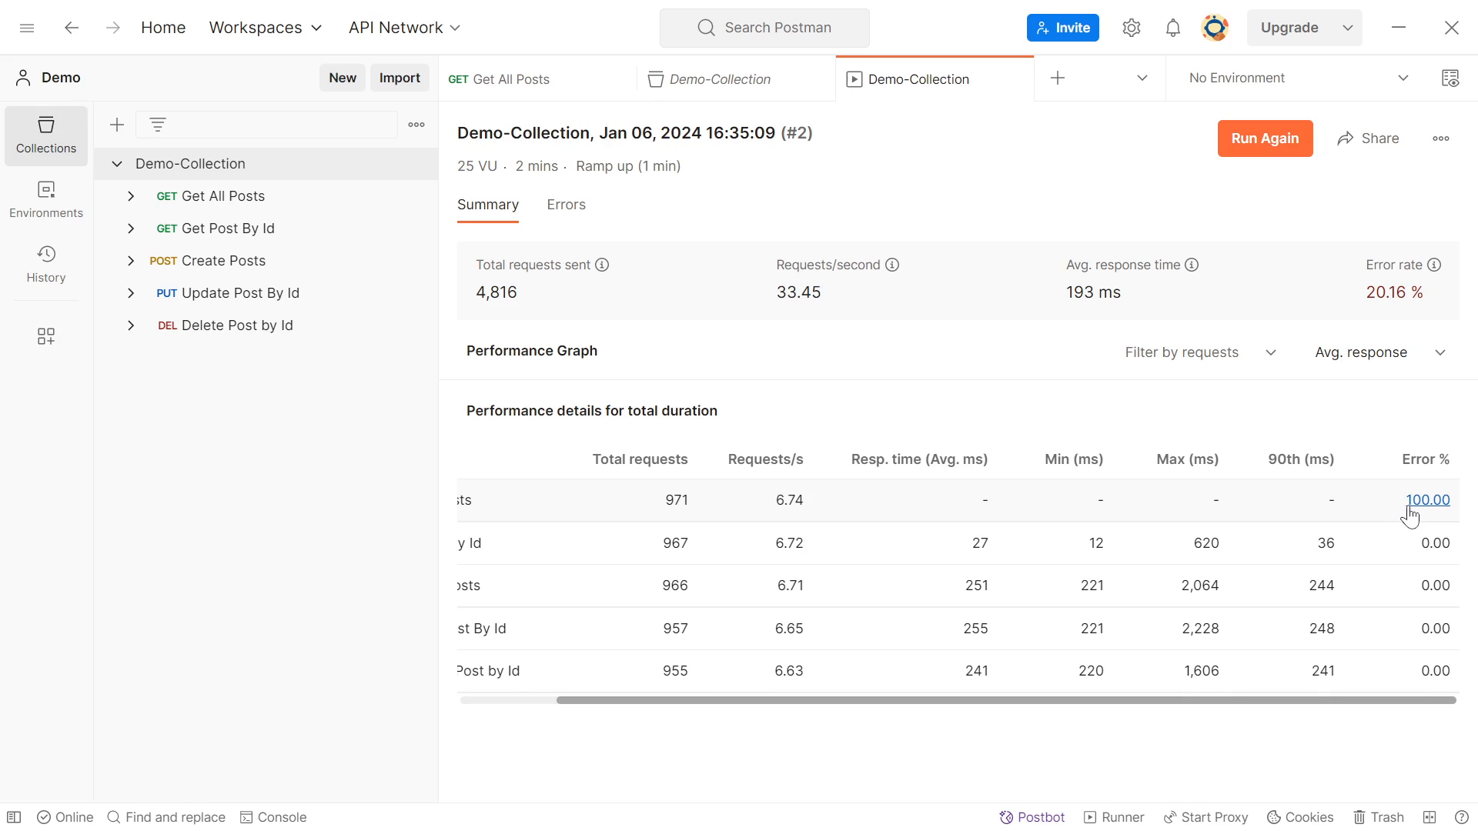
left_click_drag(971, 698, 715, 713)
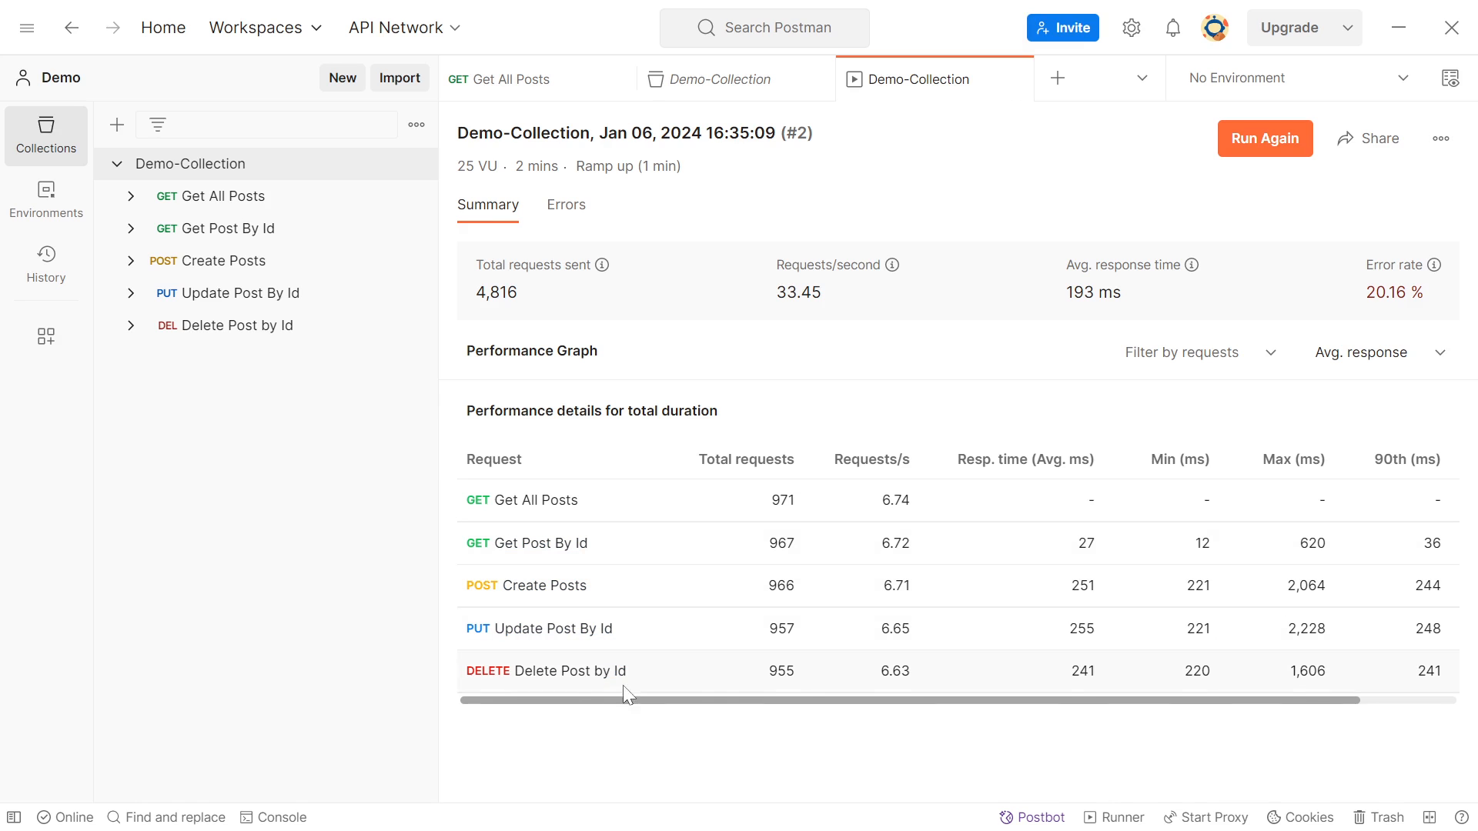
left_click_drag(627, 702, 893, 718)
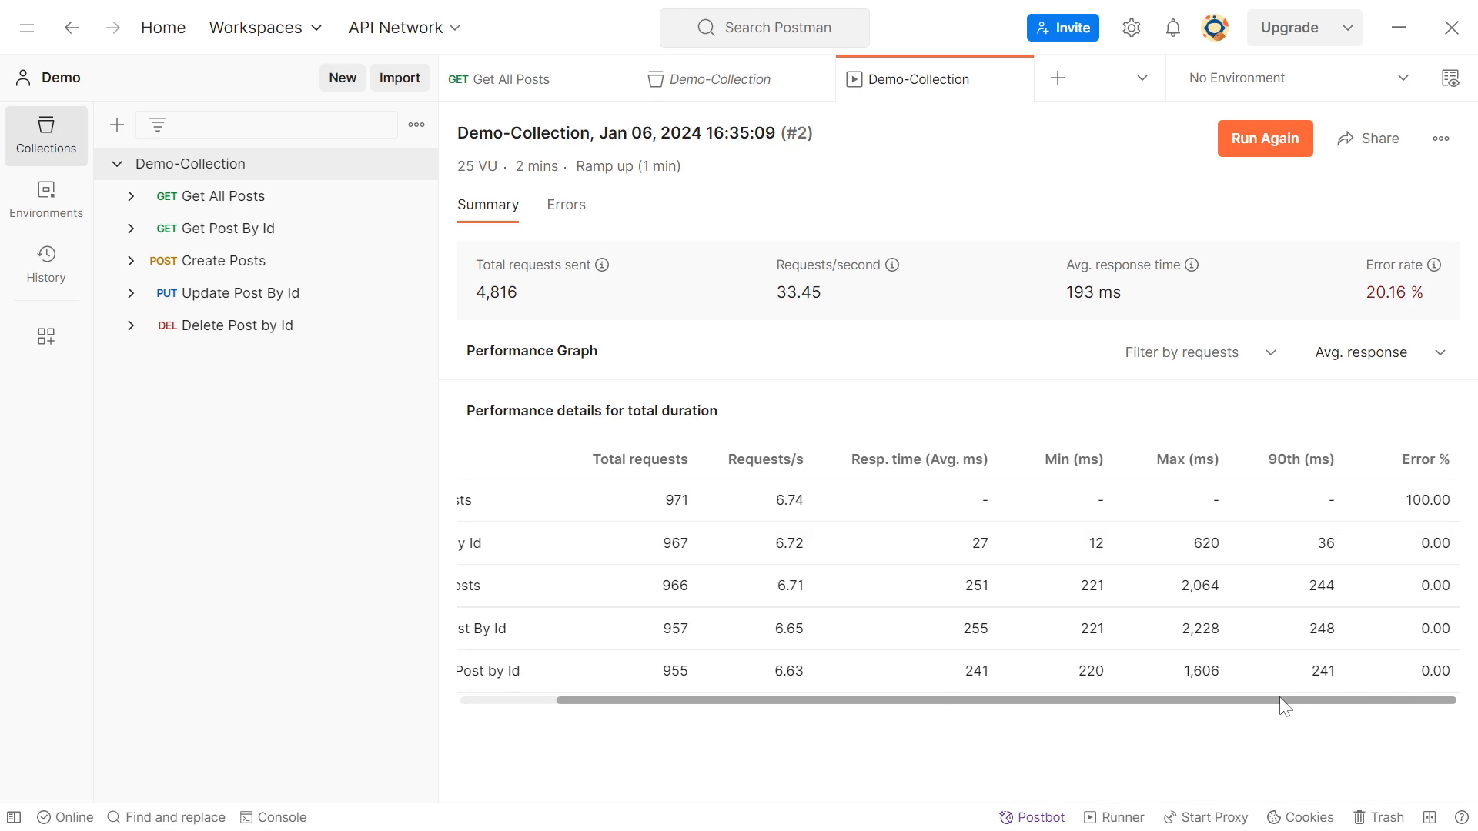
left_click_drag(1284, 702, 1139, 700)
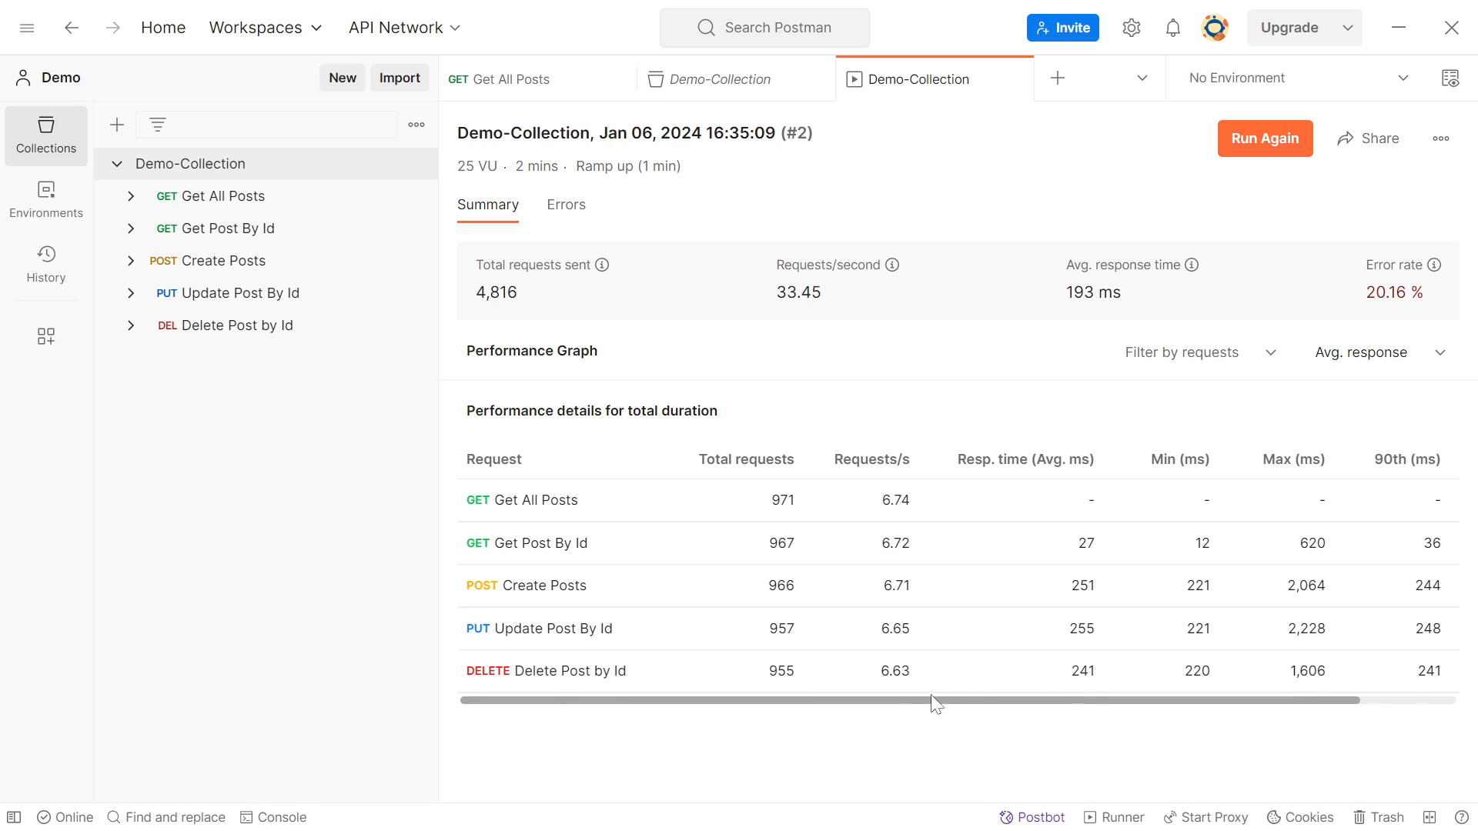
left_click_drag(931, 701, 1095, 701)
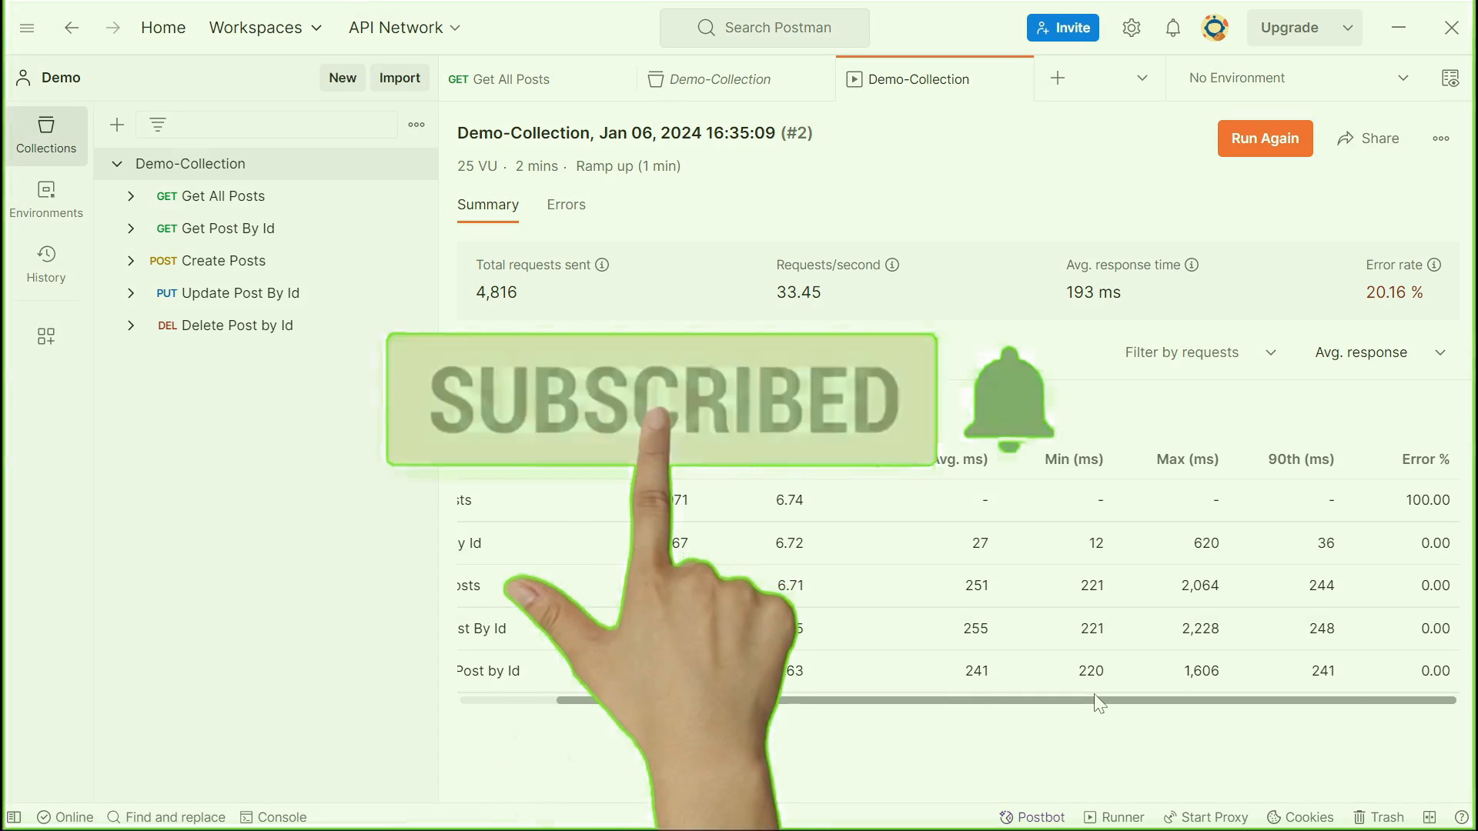
left_click_drag(1095, 699, 827, 677)
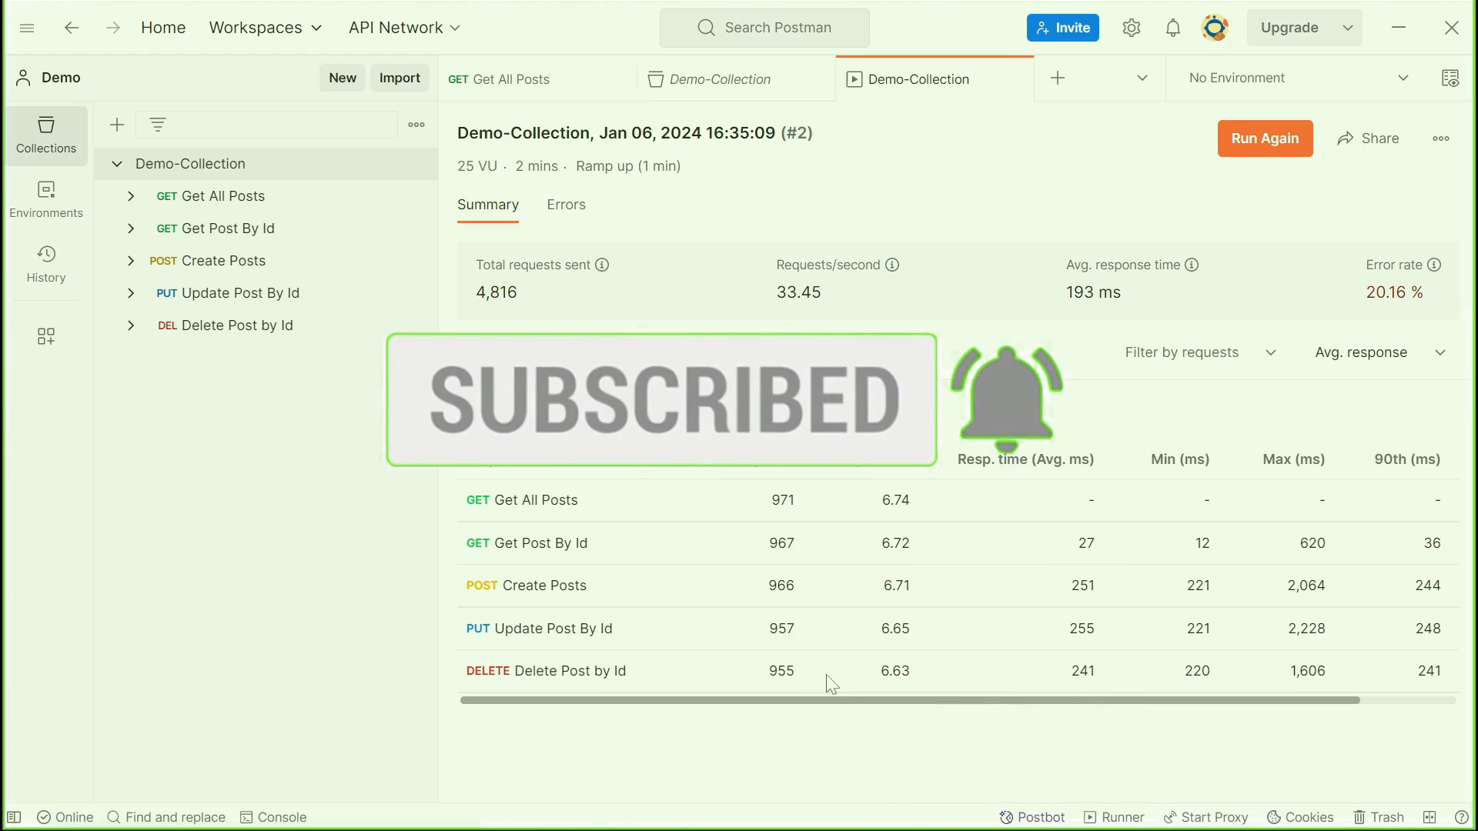
Review the performance run's errors over time and by error class, and return to the run summary
left_click(566, 206)
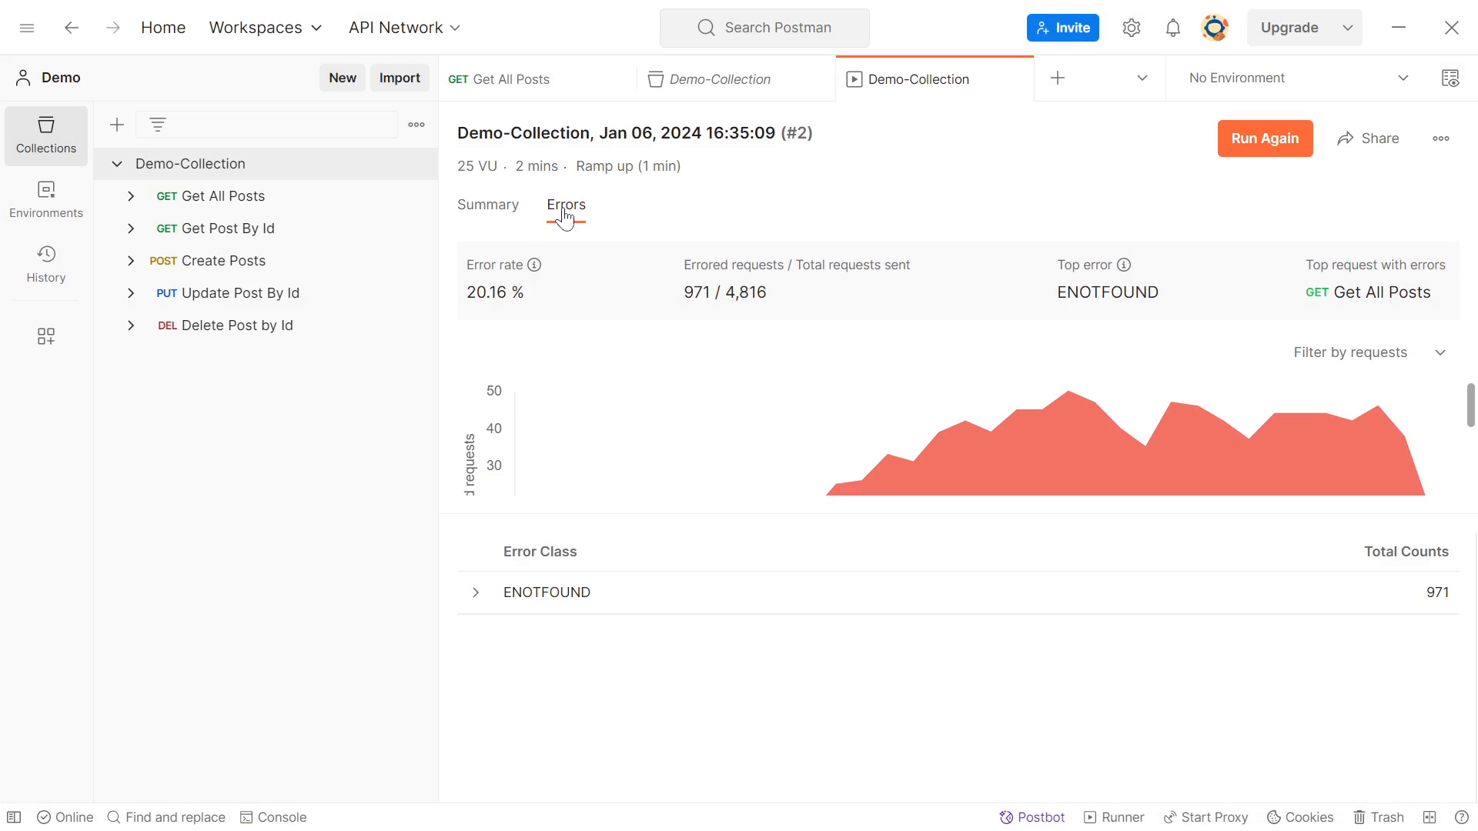
mouse_move(937, 462)
left_click(473, 204)
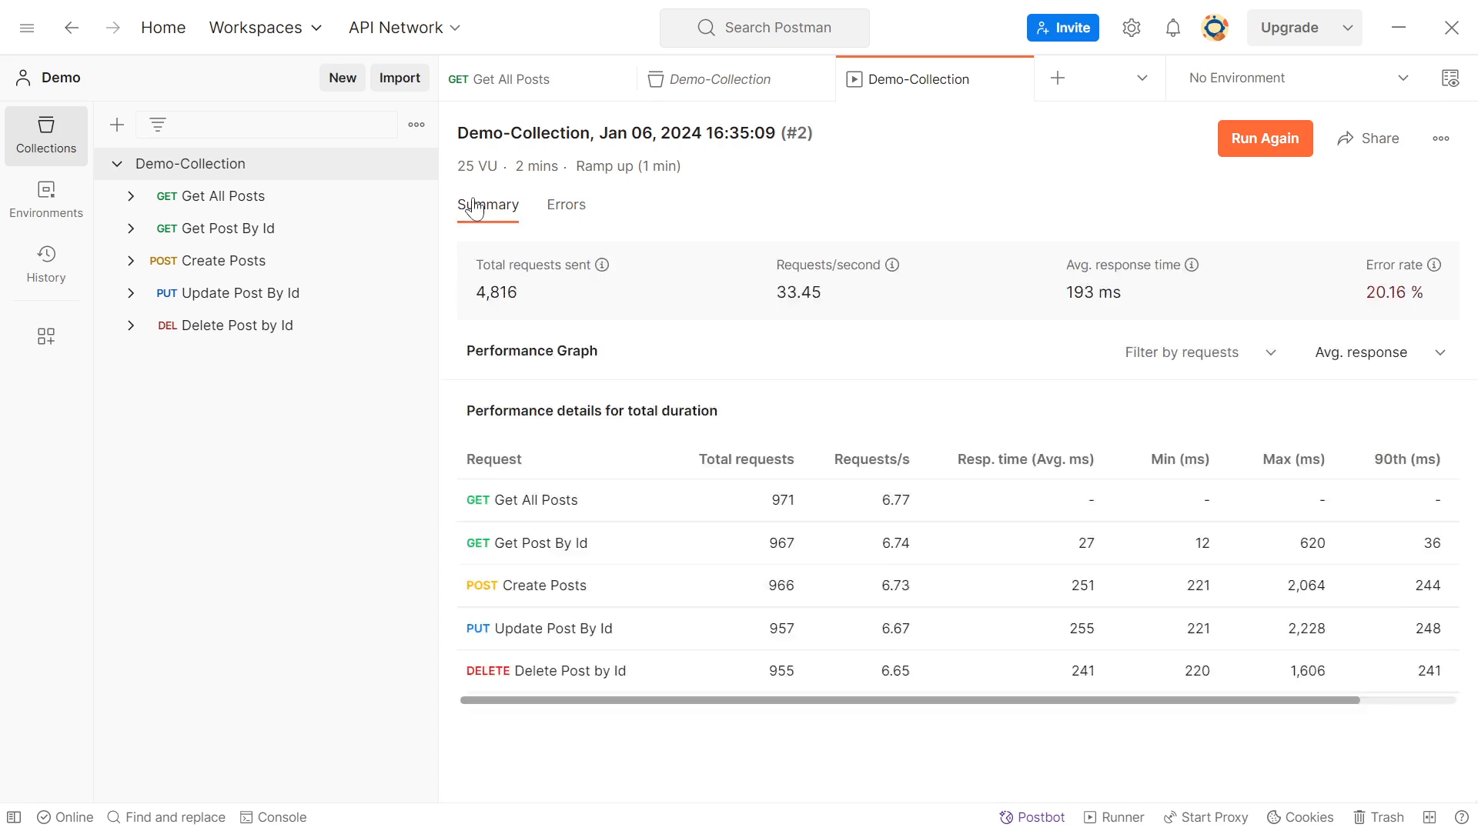
Examine the run's summary metrics: requests per second, average response time, error rate and total requests sent
left_click_drag(775, 297, 827, 300)
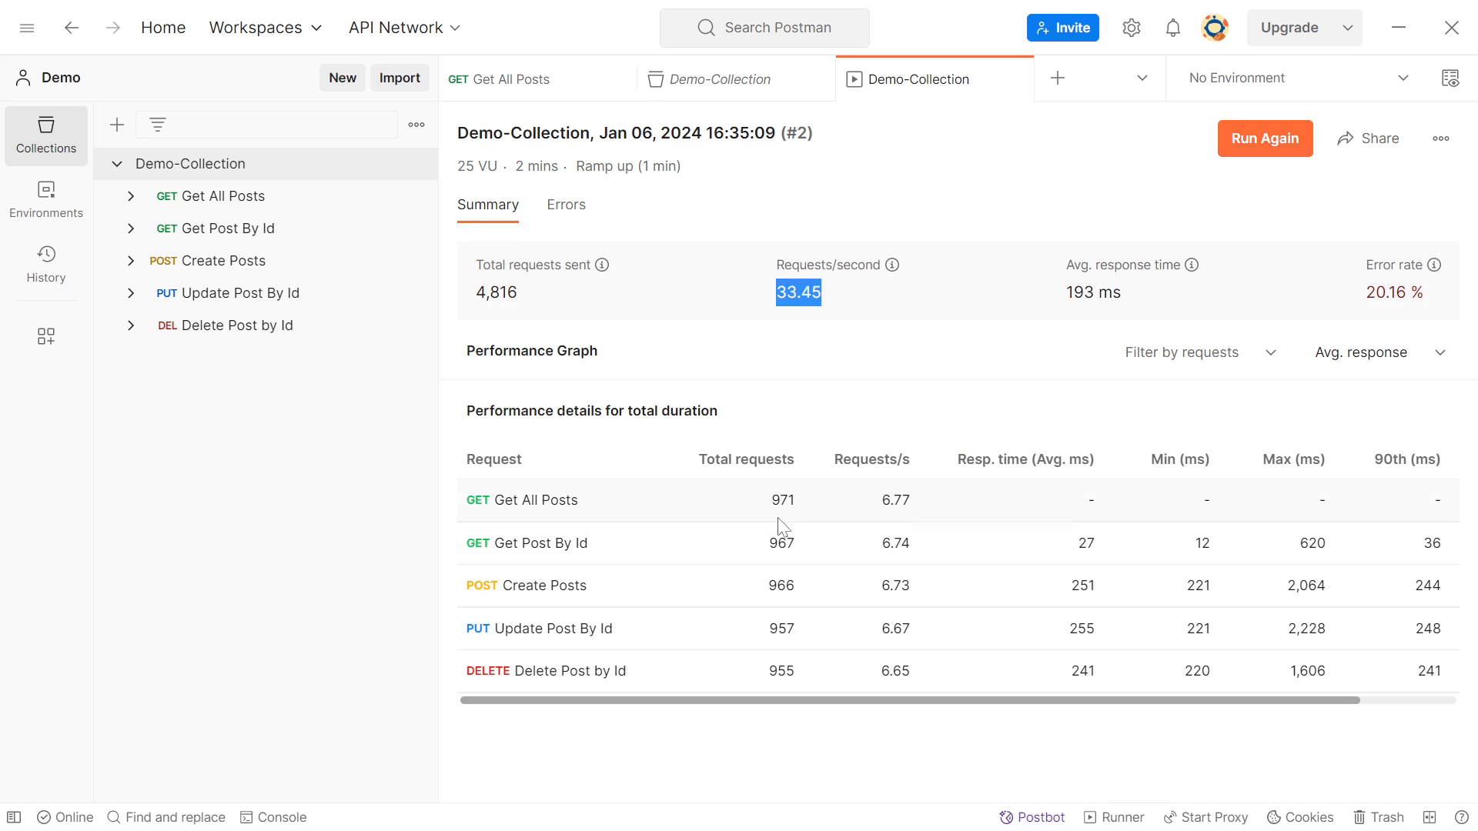
left_click(768, 311)
left_click_drag(775, 297, 841, 297)
left_click_drag(1063, 294, 1121, 294)
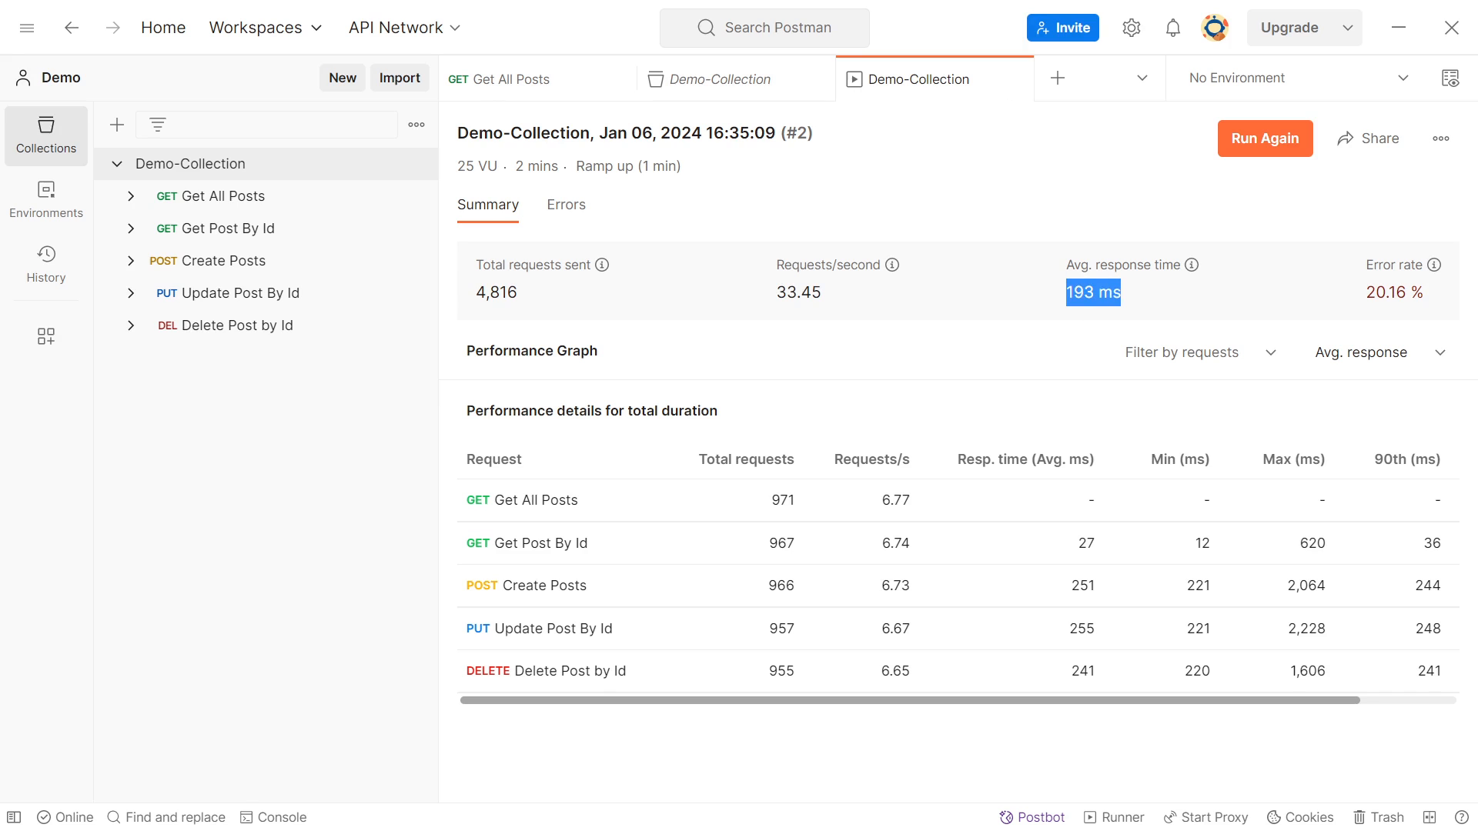
left_click(1367, 304)
left_click_drag(1361, 297, 1428, 287)
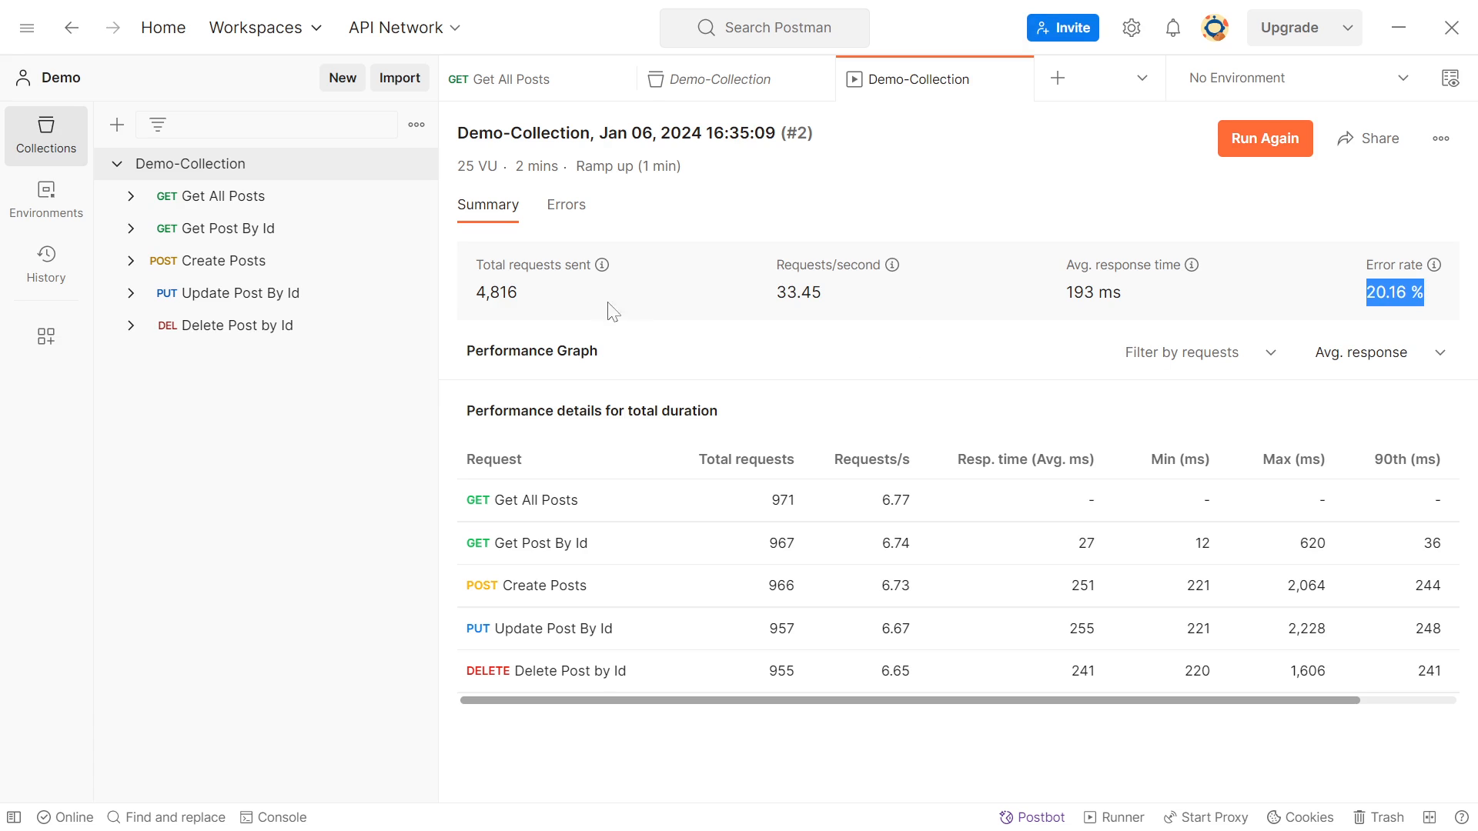
left_click_drag(476, 299, 530, 303)
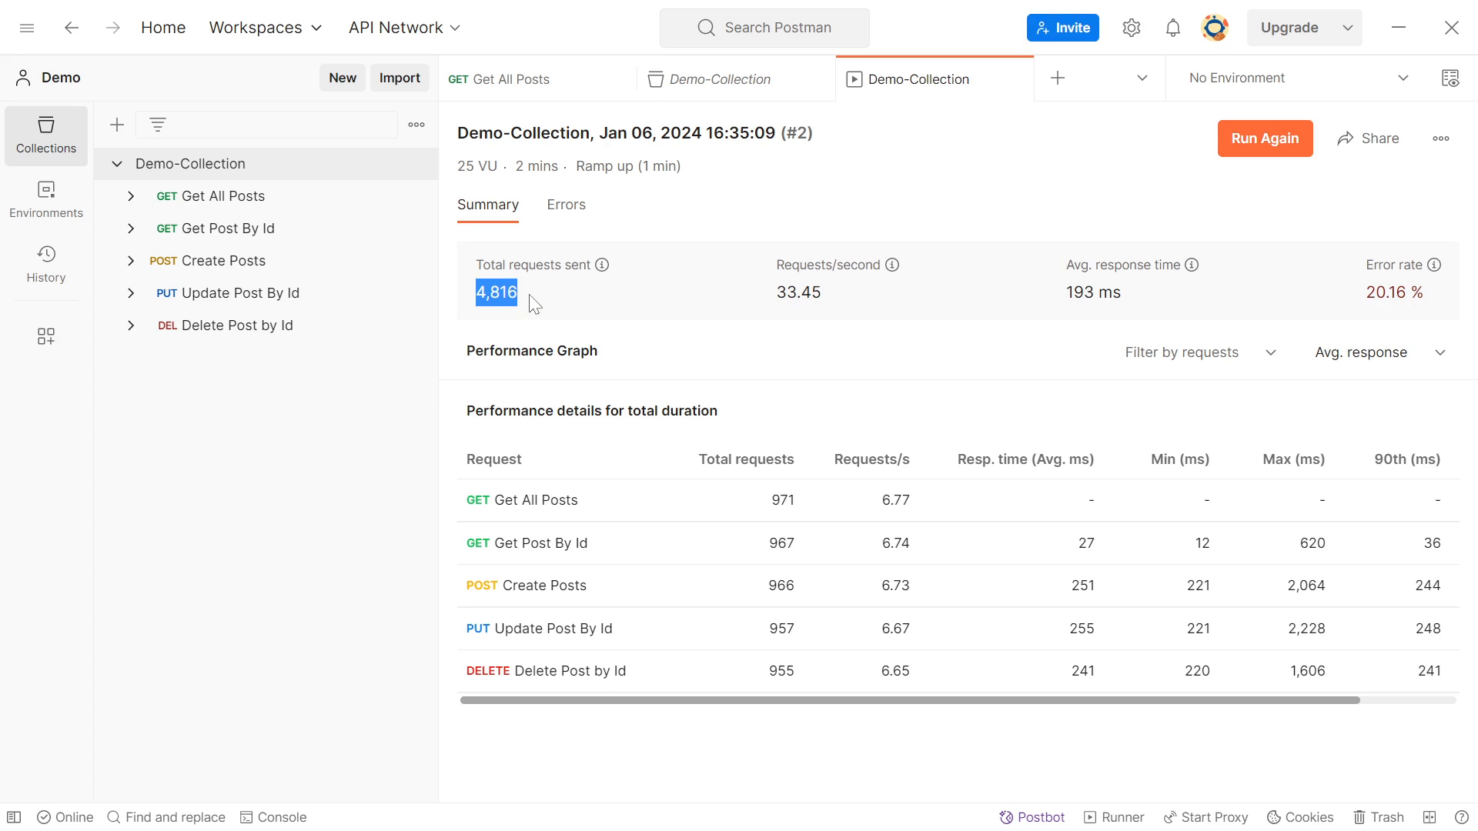